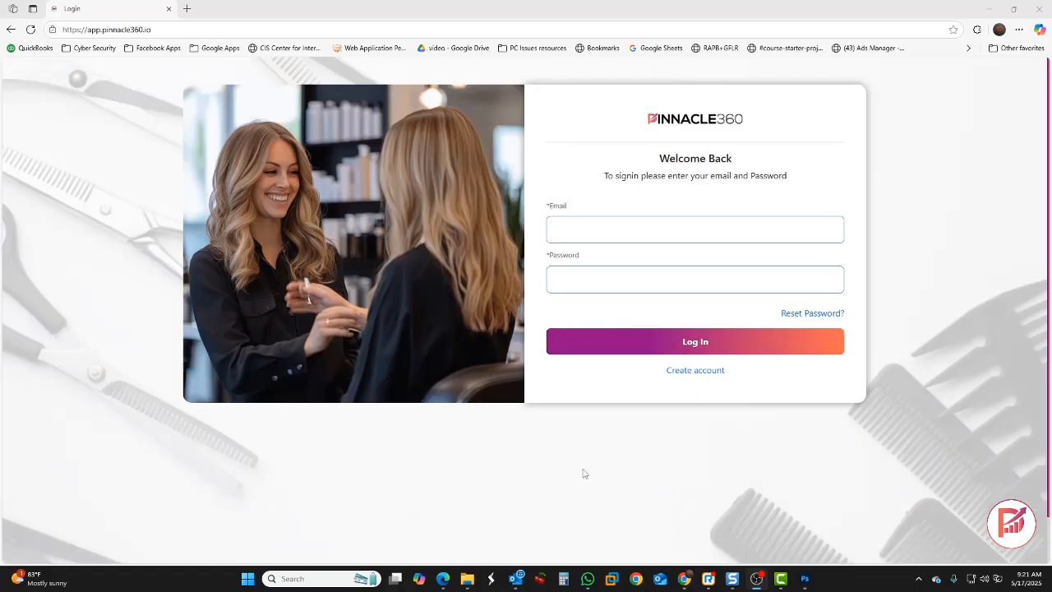
Enter the new LushLab Salon + Spa account's name, company, email, phone and password
click(697, 371)
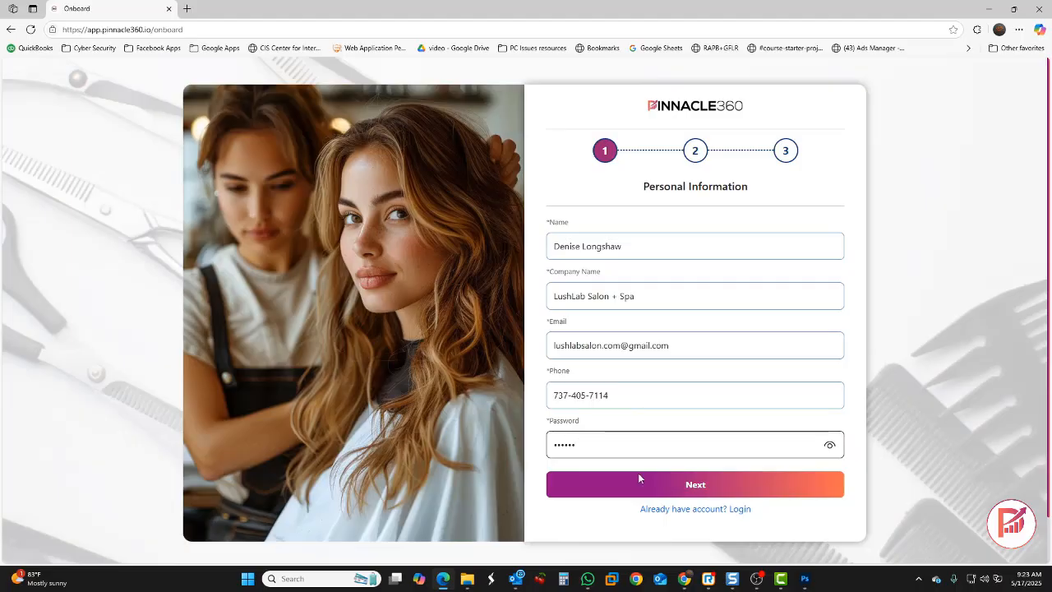
click(676, 489)
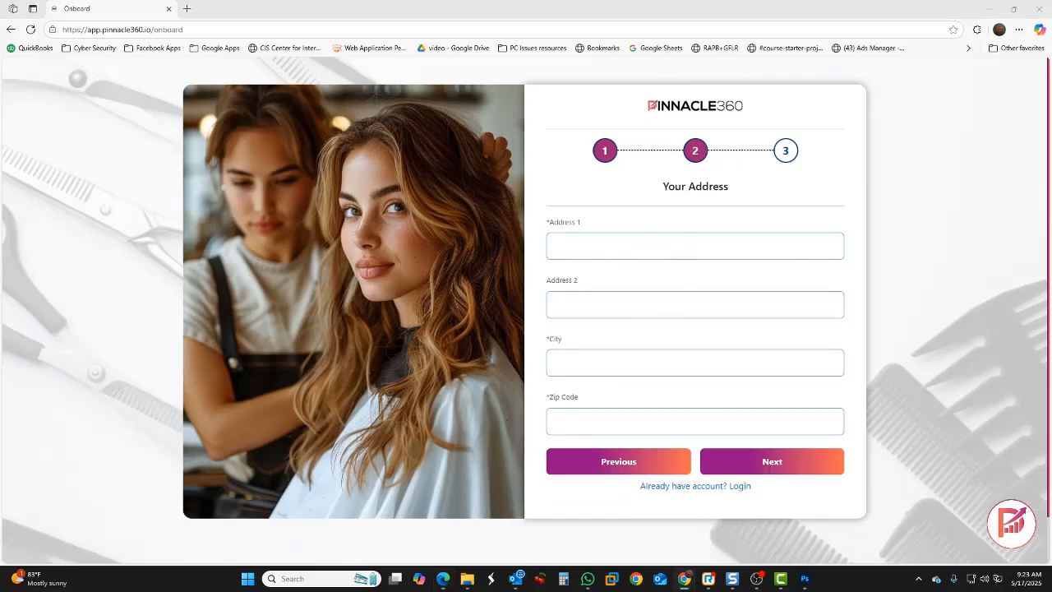
Paste in the salon's street address, city and zip code, then continue to business hours
click(598, 247)
click(597, 368)
click(594, 366)
text(Austin)
click(600, 421)
text(78704)
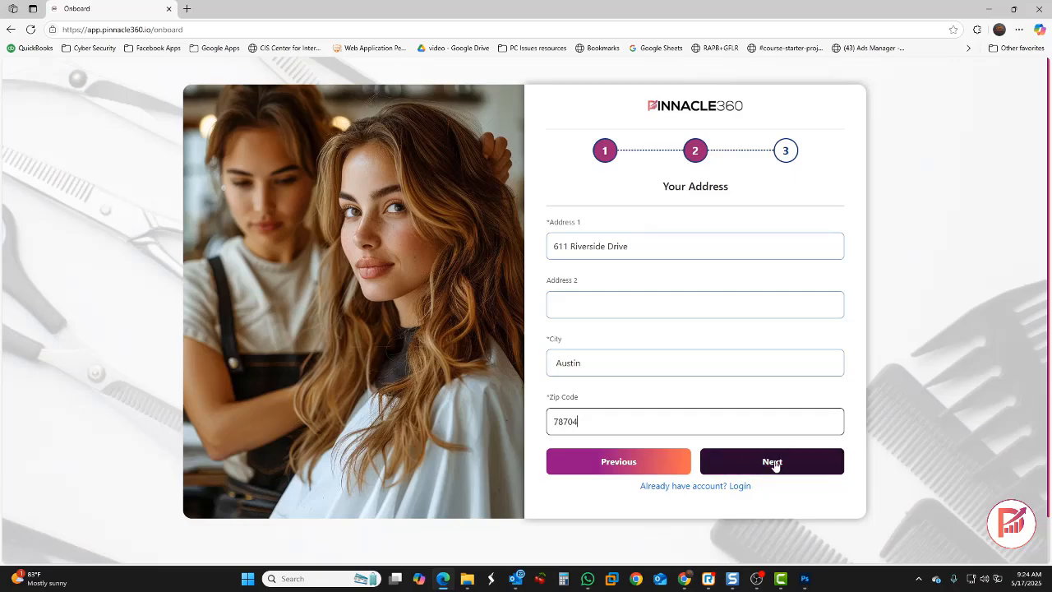
click(775, 464)
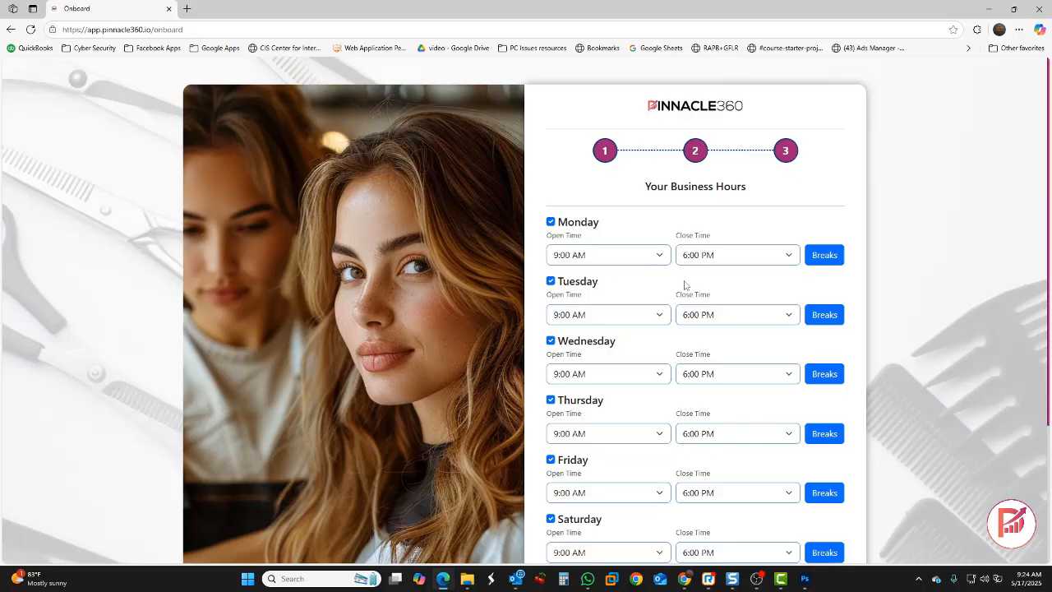
Keep Monday–Saturday hours at 9:00 AM–6:00 PM, Sunday closed, no breaks, and submit
click(629, 260)
click(728, 259)
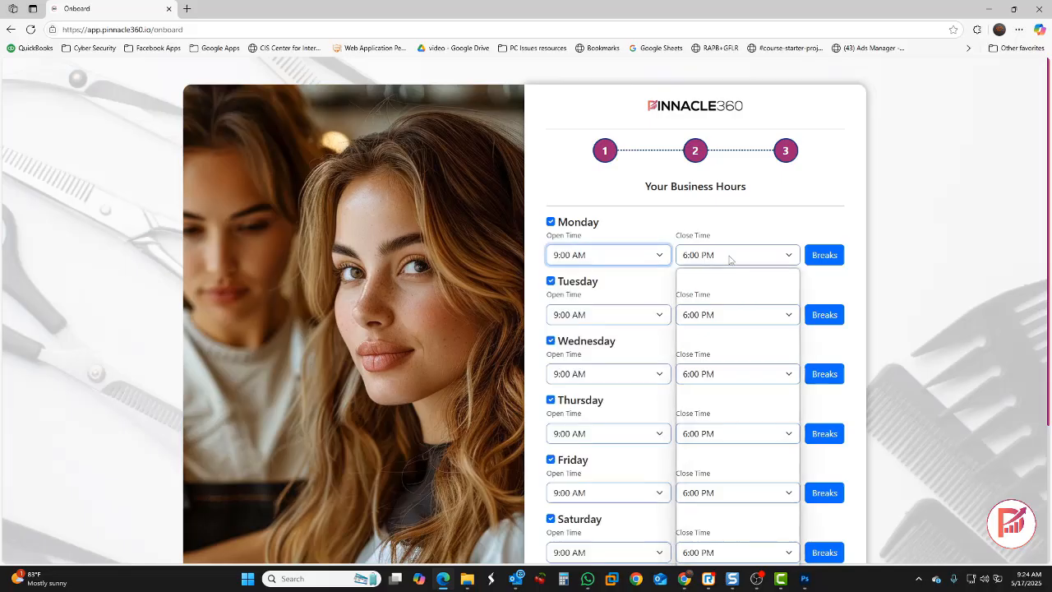
click(775, 232)
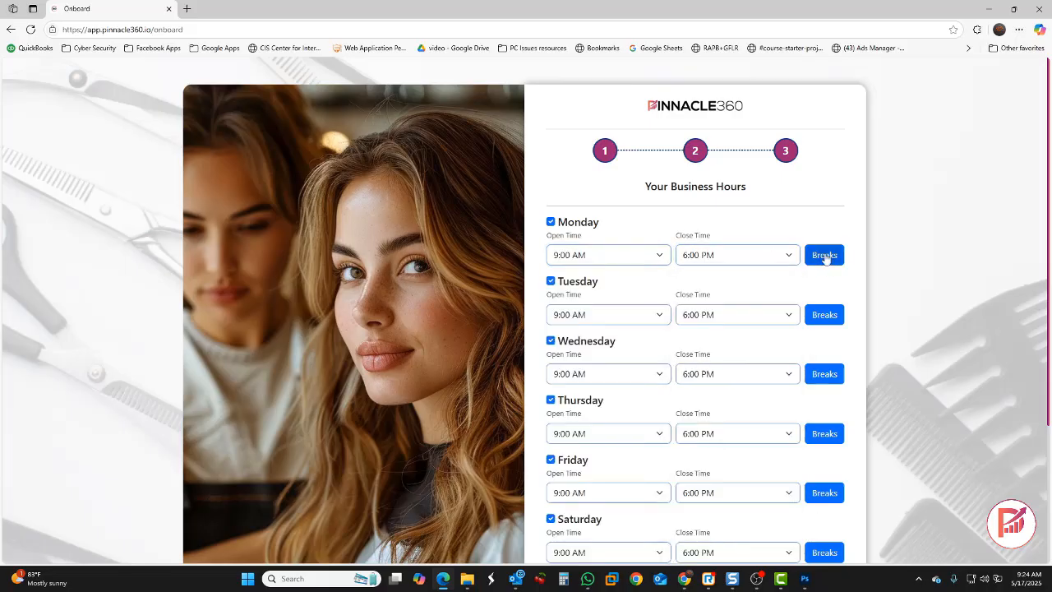
click(825, 254)
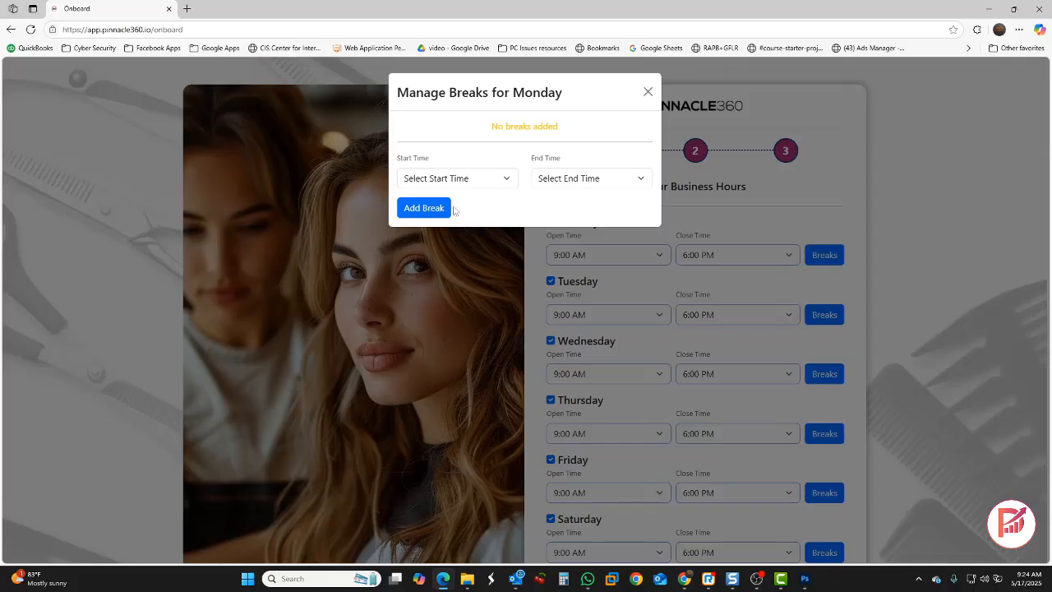
click(482, 182)
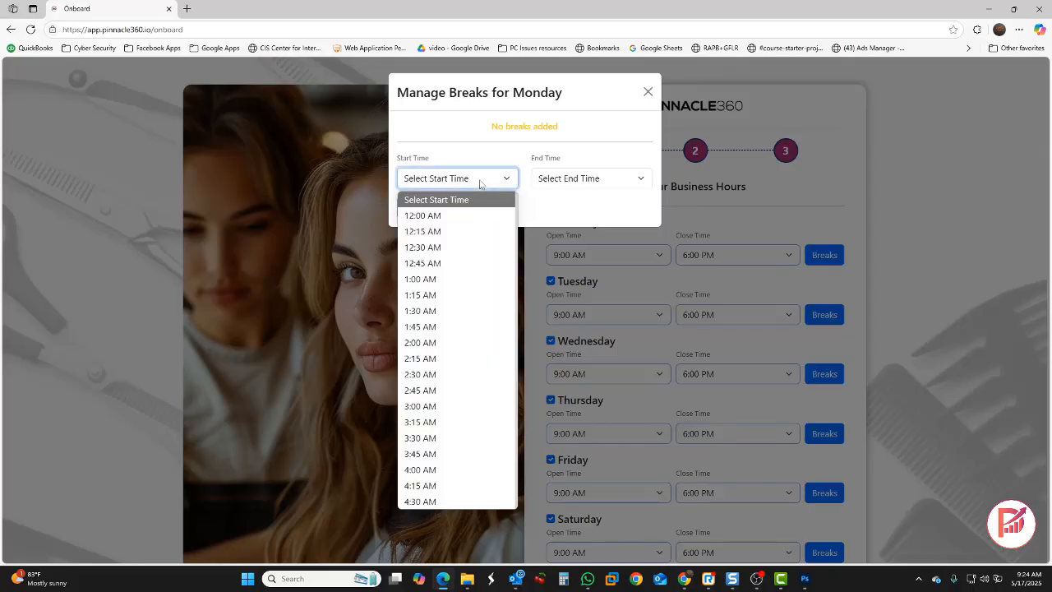
click(648, 92)
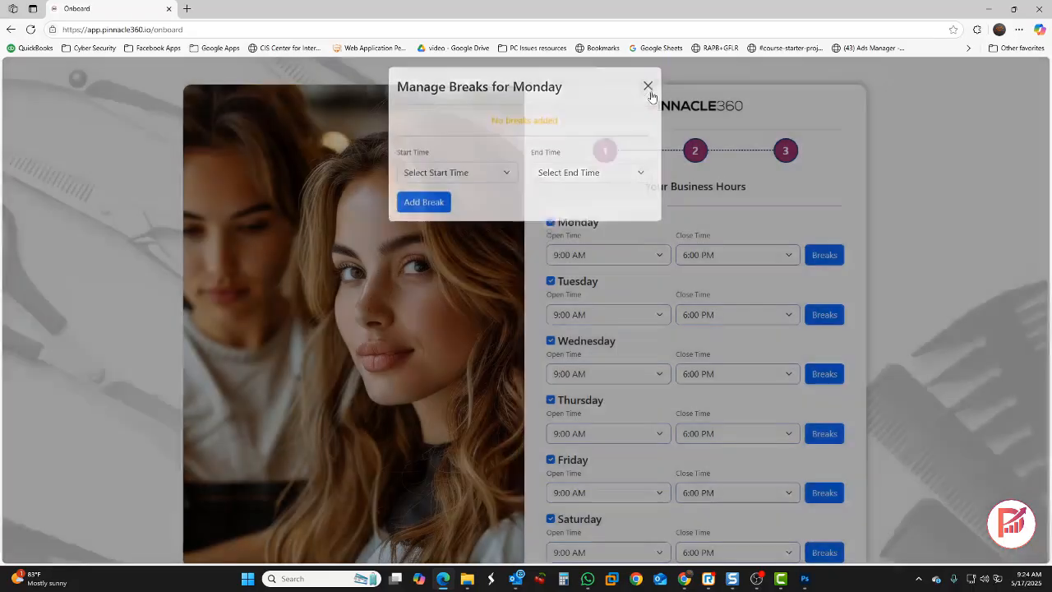
scroll(773, 174, down, 2)
scroll(787, 177, down, 1)
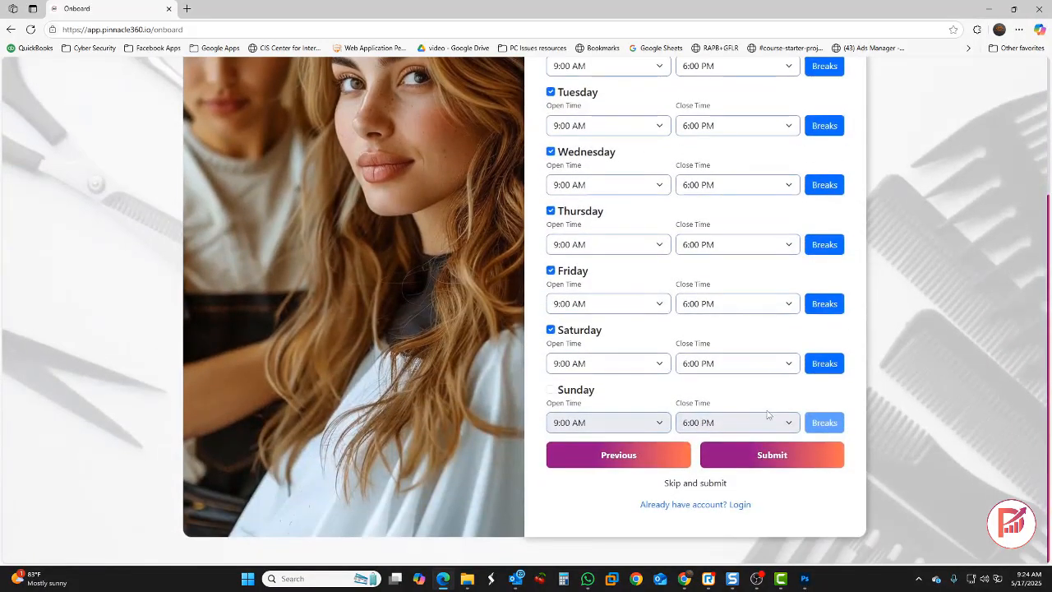
click(768, 461)
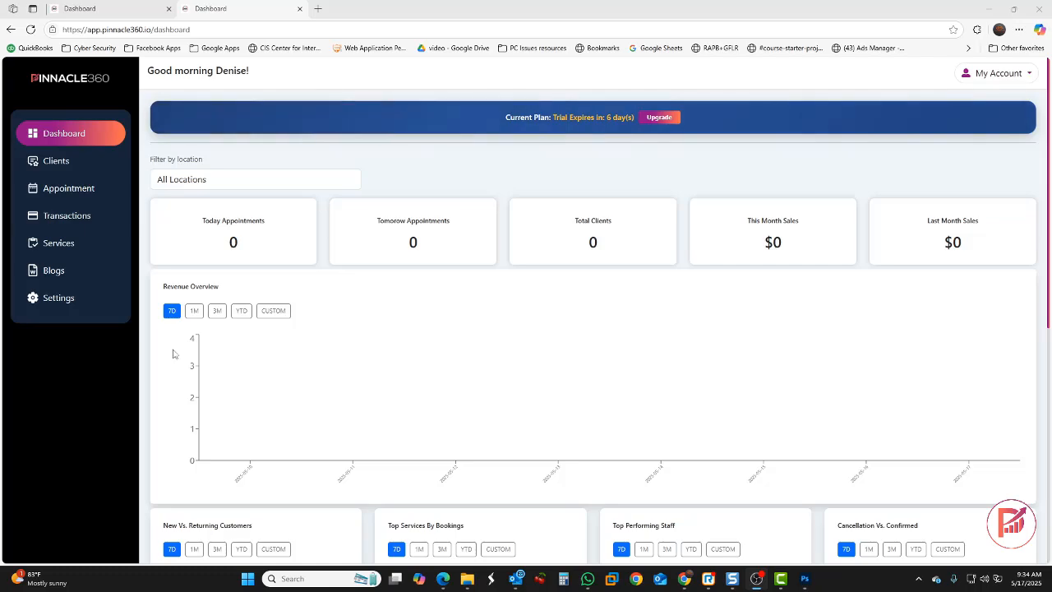
Scroll through the new dashboard showing zero appointments, clients and sales
scroll(253, 332, down, 5)
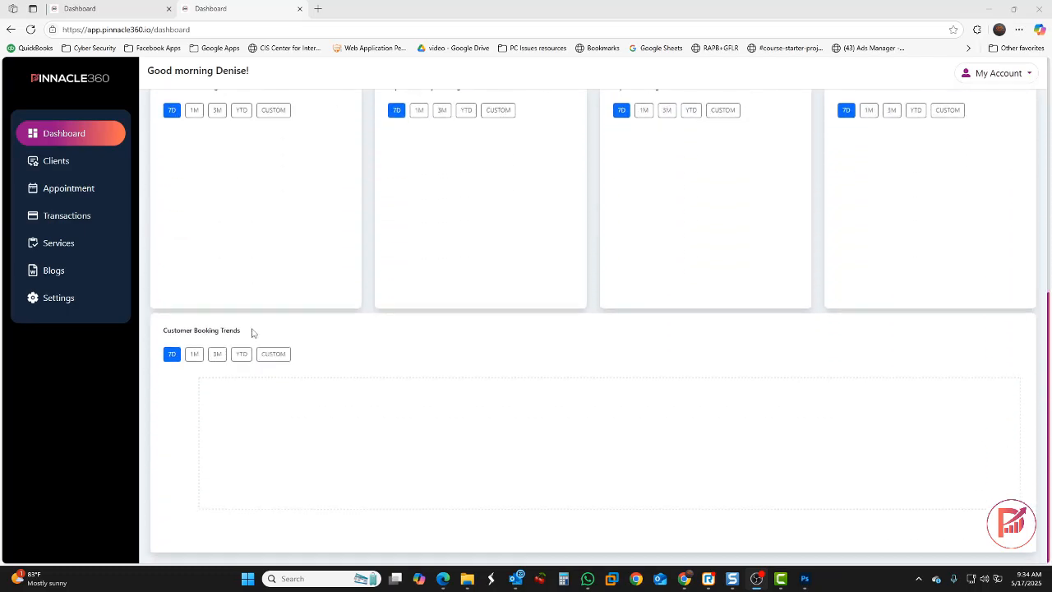
scroll(253, 333, up, 5)
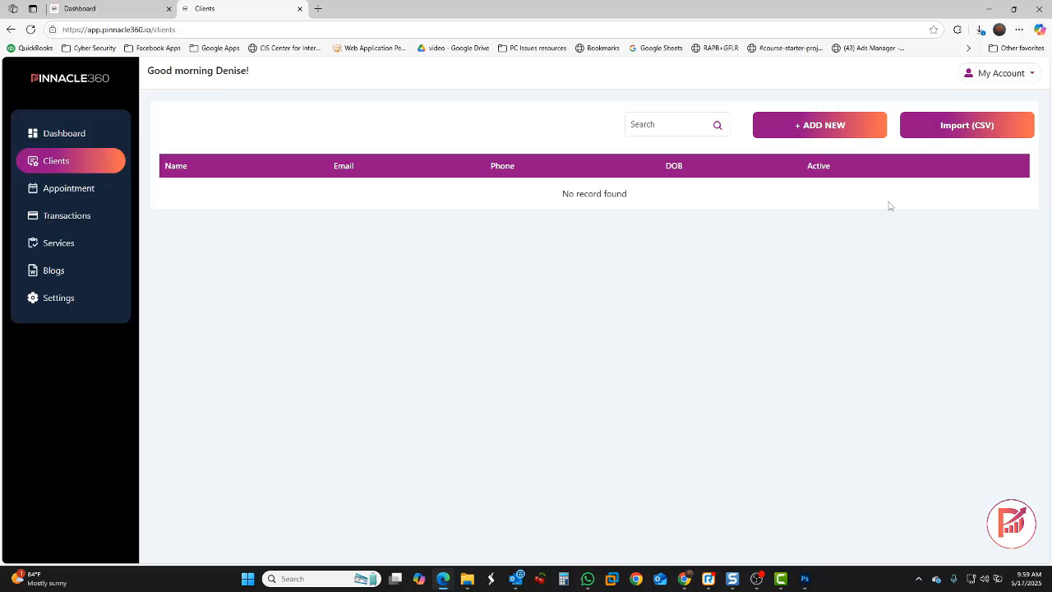
Download the sample clients CSV from the client import dialog and open it in Excel
click(951, 131)
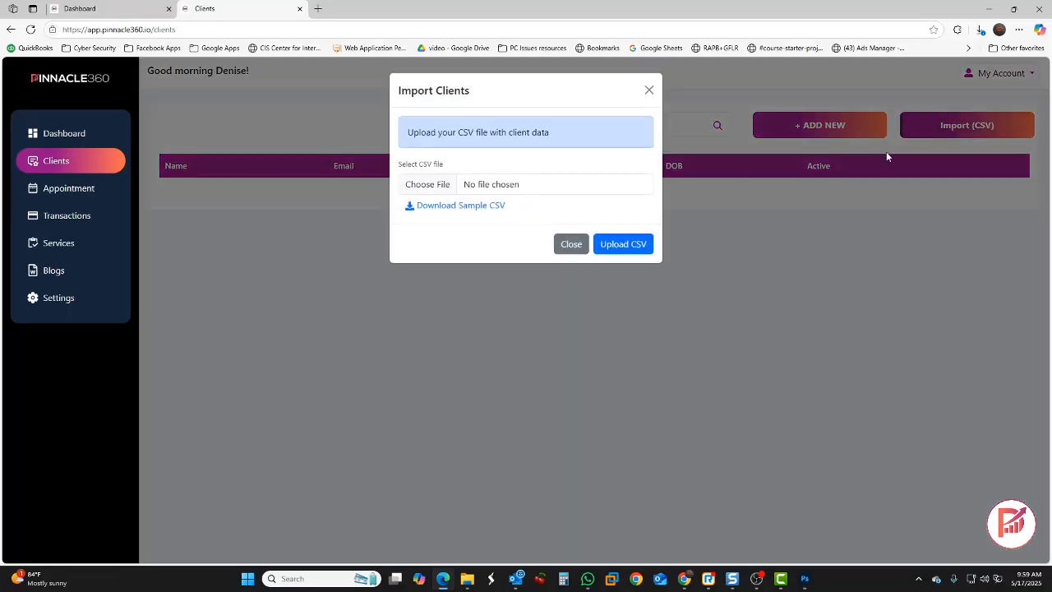
click(447, 207)
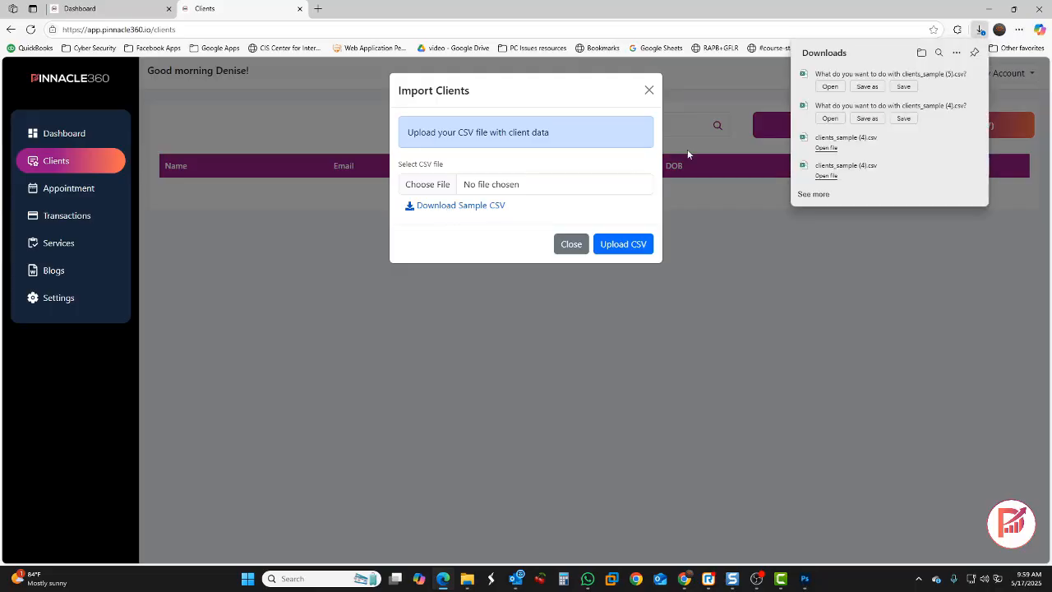
click(831, 85)
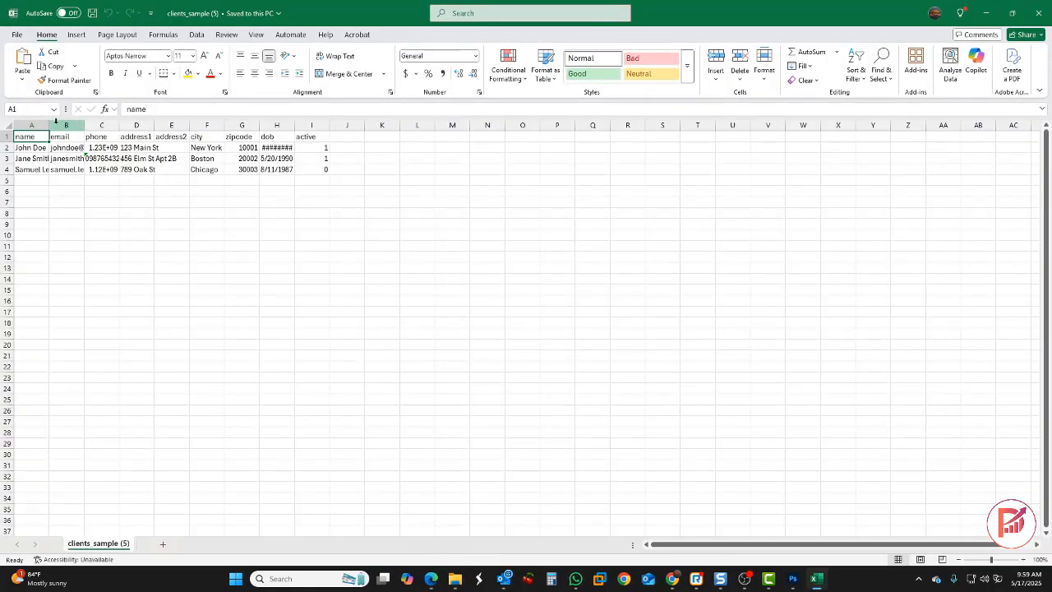
Widen every sheet column to width 22 and review the email, phone and address headers
click(7, 124)
drag(48, 125, 118, 123)
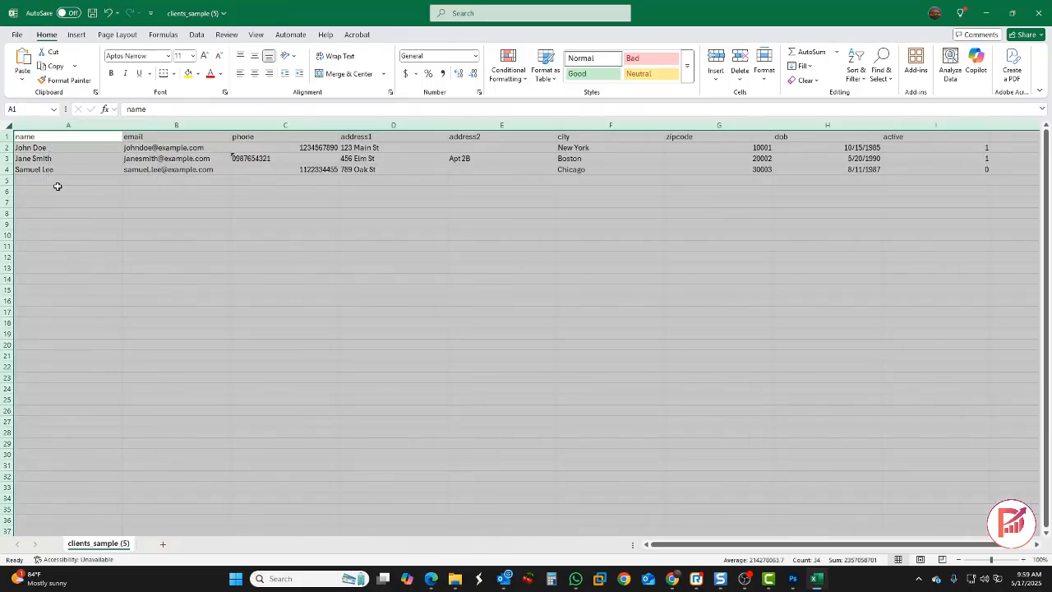
click(34, 138)
click(137, 137)
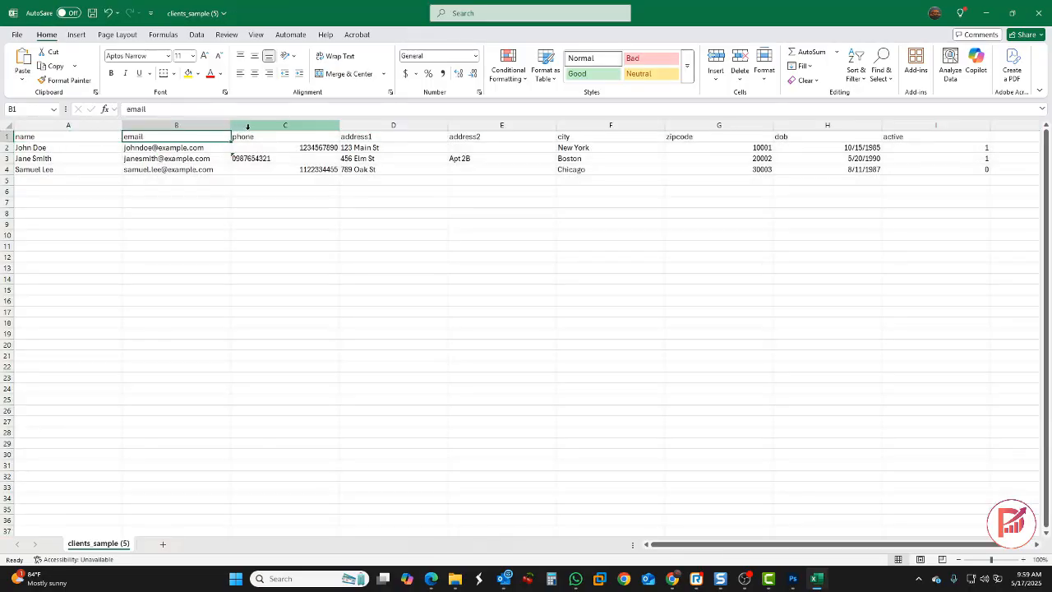
click(258, 137)
click(366, 137)
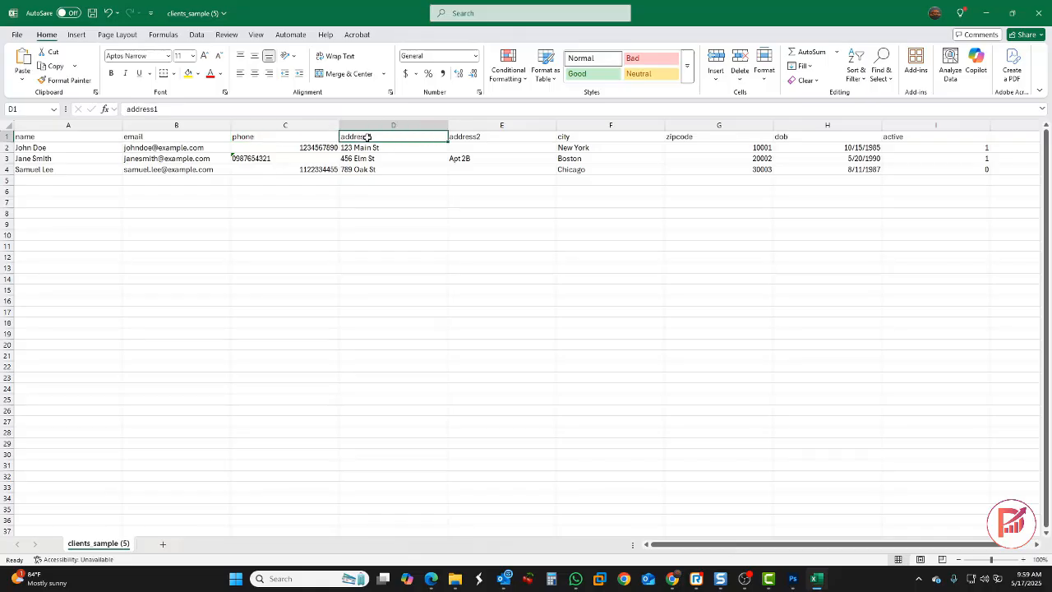
click(482, 137)
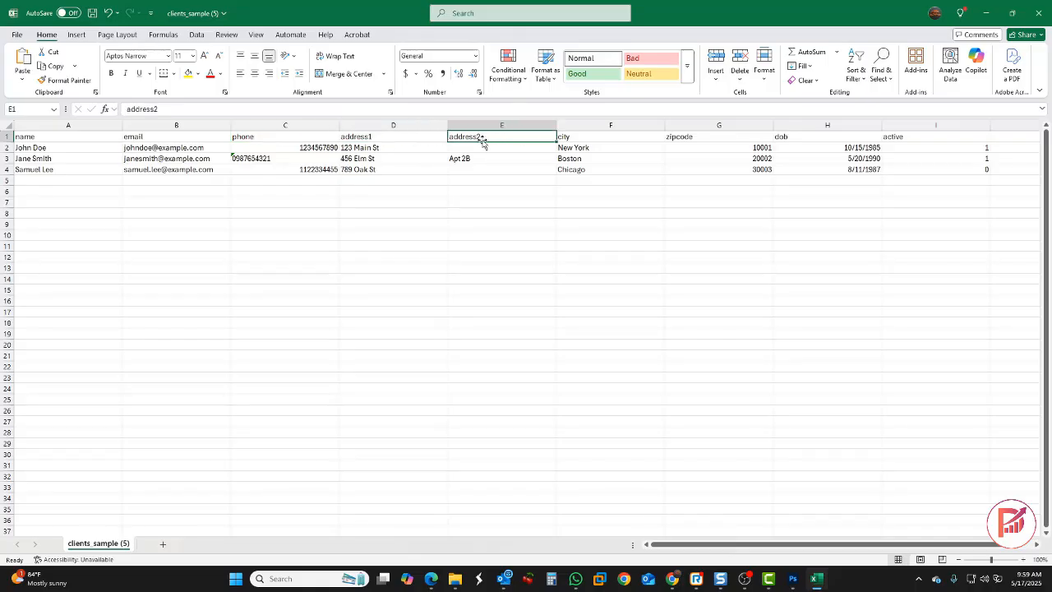
Review the city, zipcode, dob and active columns, then close Excel
click(580, 135)
click(689, 135)
key(ctrl+space)
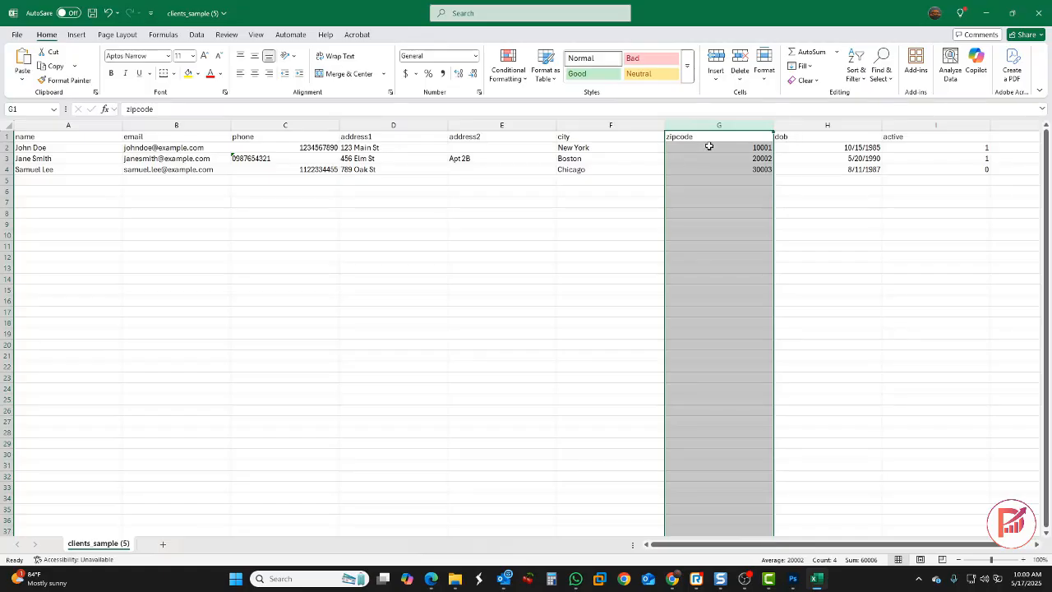
click(801, 135)
key(ctrl+space)
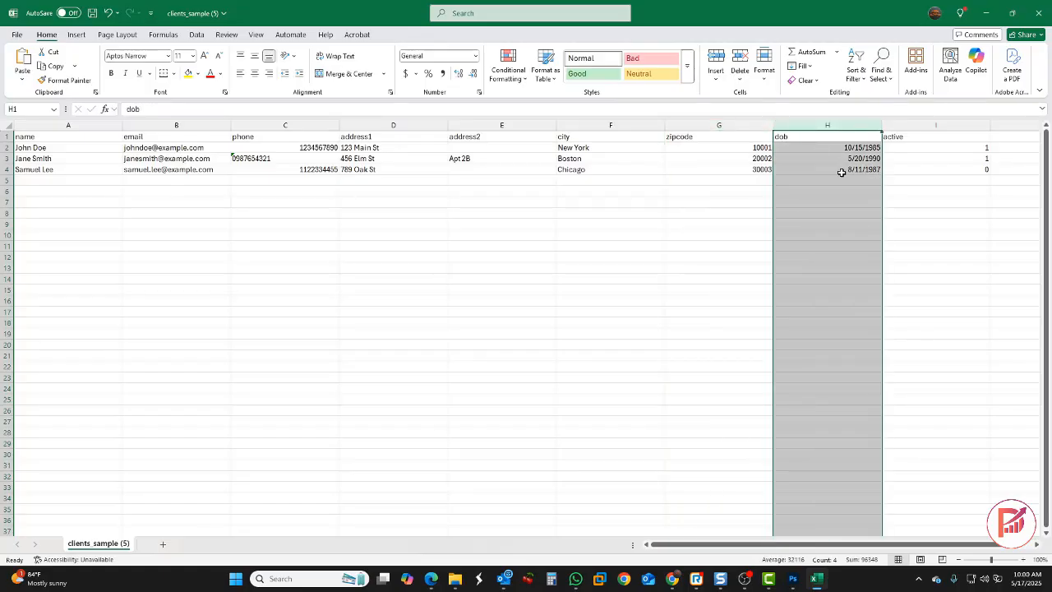
click(890, 140)
key(ctrl+space)
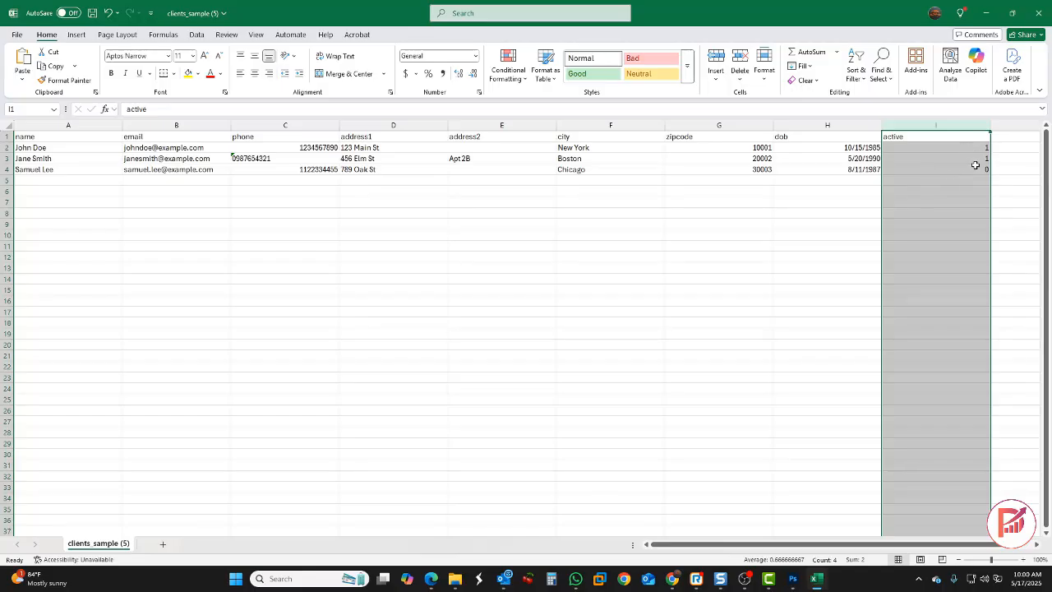
click(843, 258)
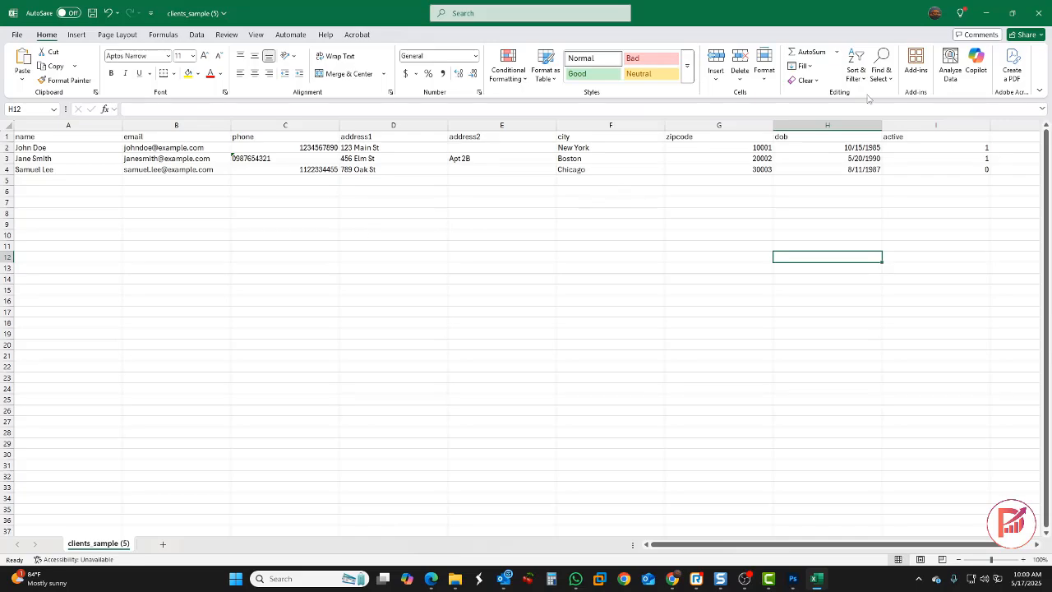
click(1039, 14)
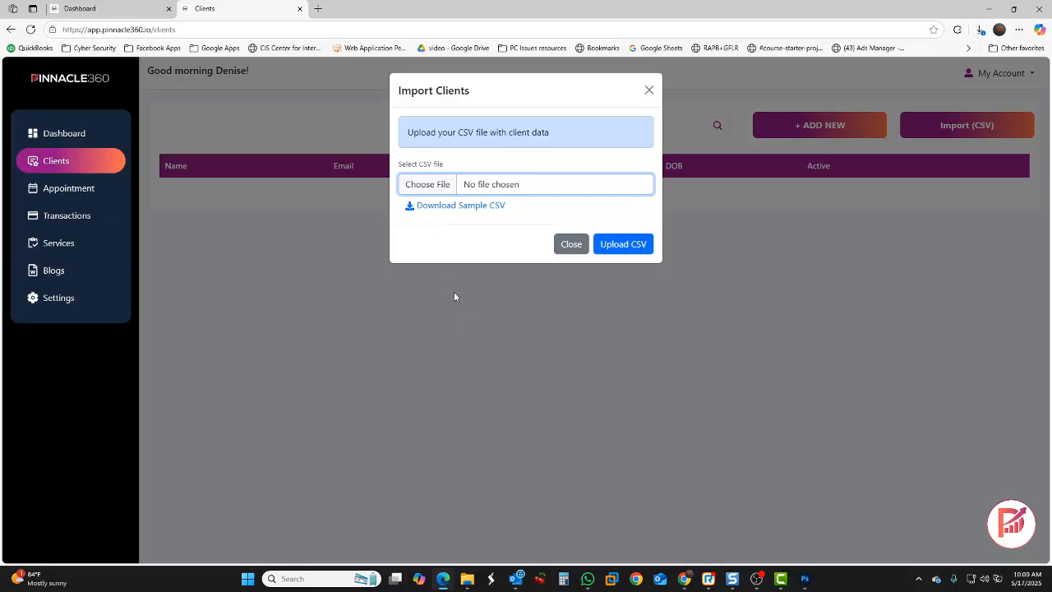
Choose fake_contacts.csv as the import file and upload it to the client list
click(427, 184)
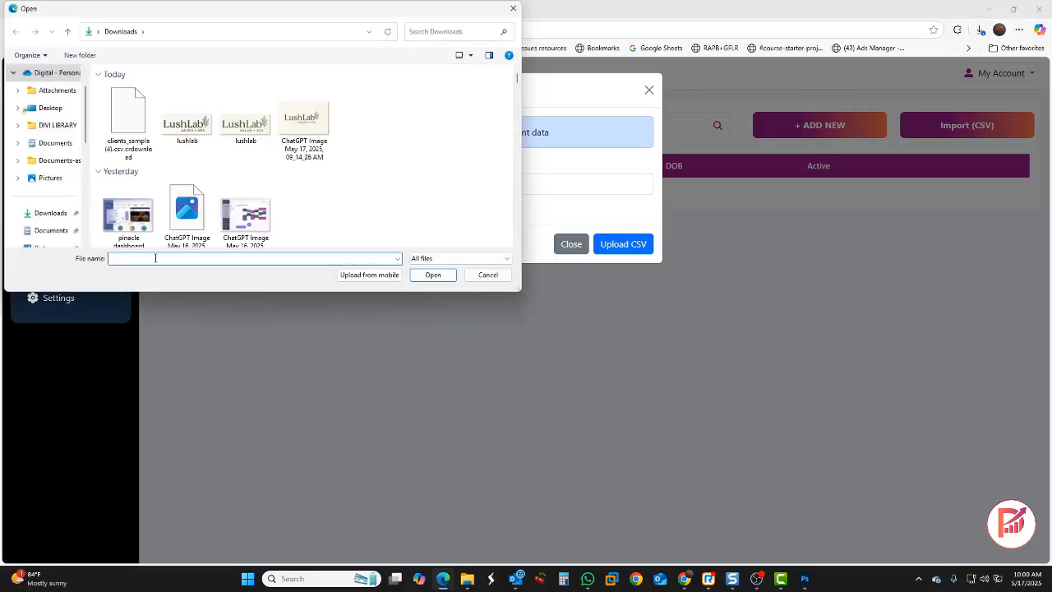
text(fake)
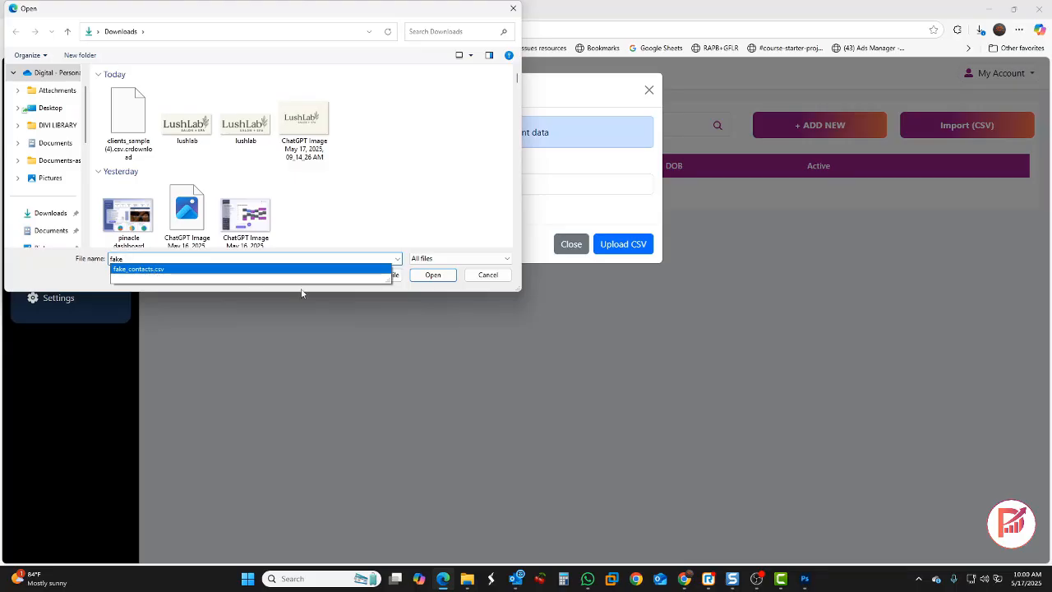
click(155, 274)
click(432, 275)
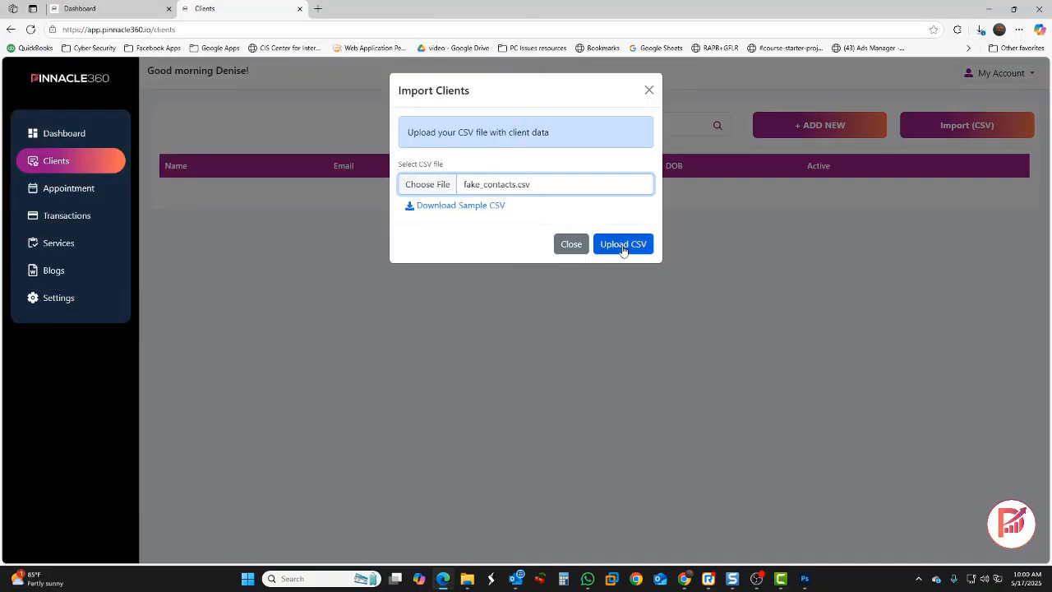
click(623, 245)
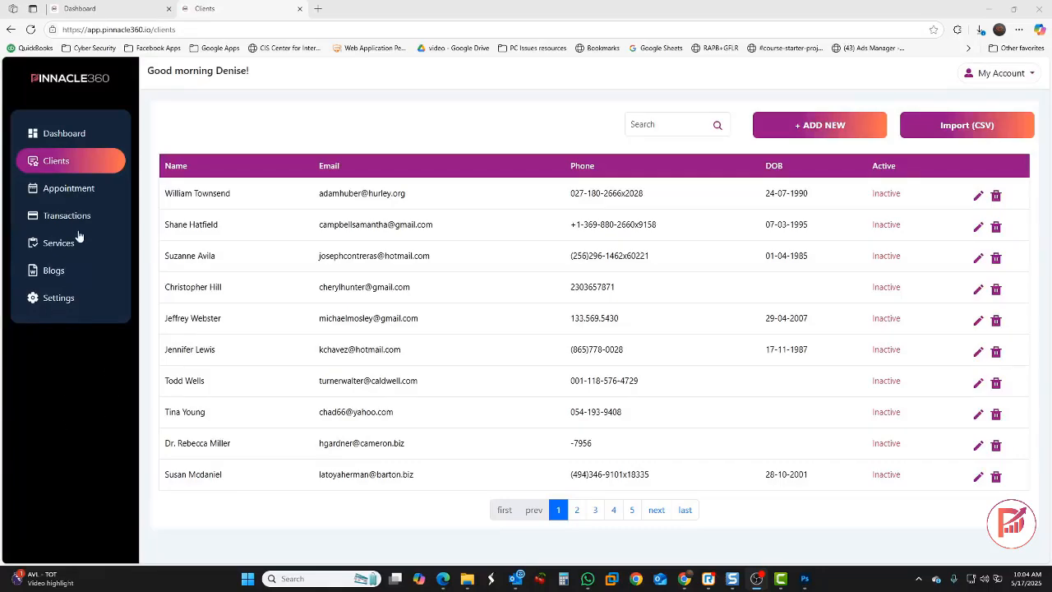
Check the Appointment calendar and Transactions list, then go to the empty Services page
click(82, 190)
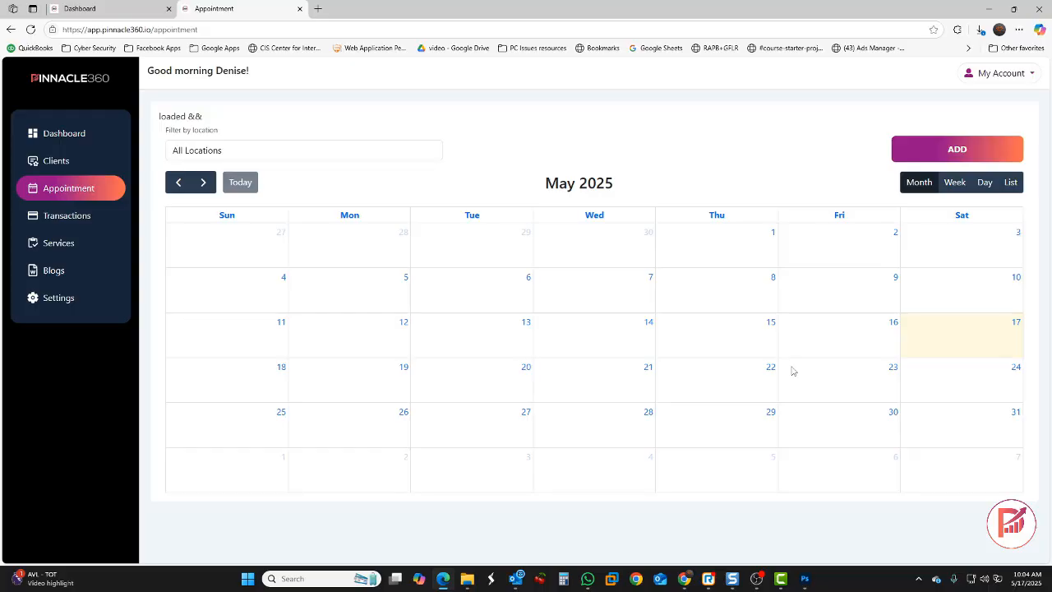
click(78, 226)
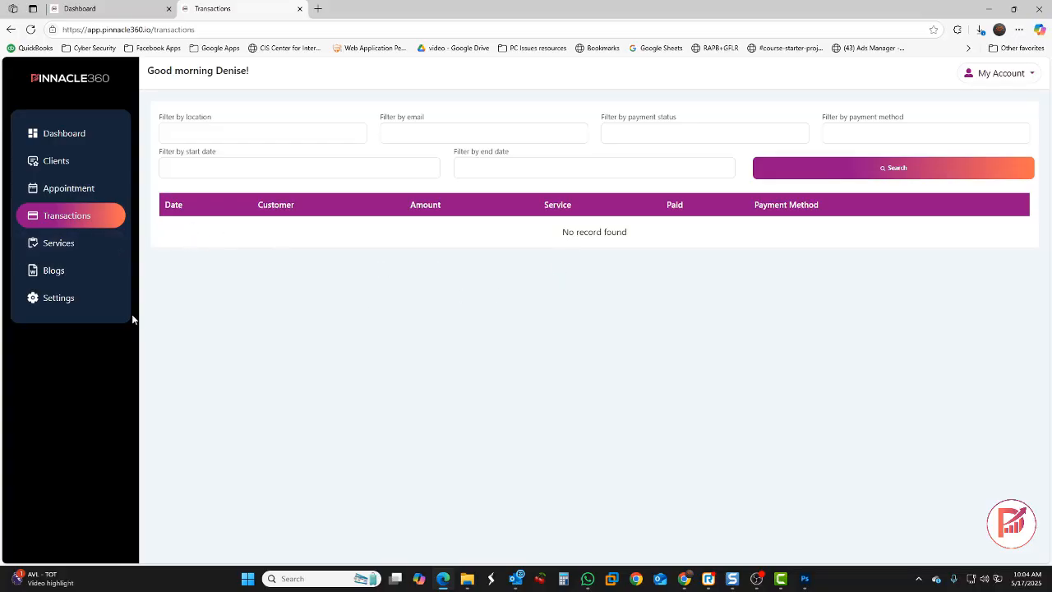
click(67, 248)
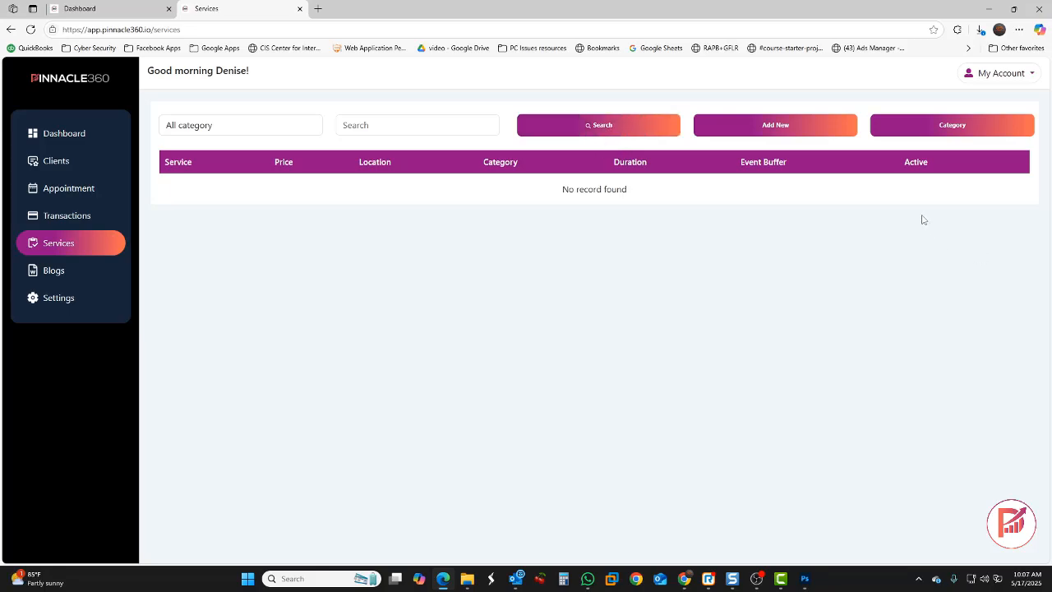
Add an active Hair Services service category
click(935, 121)
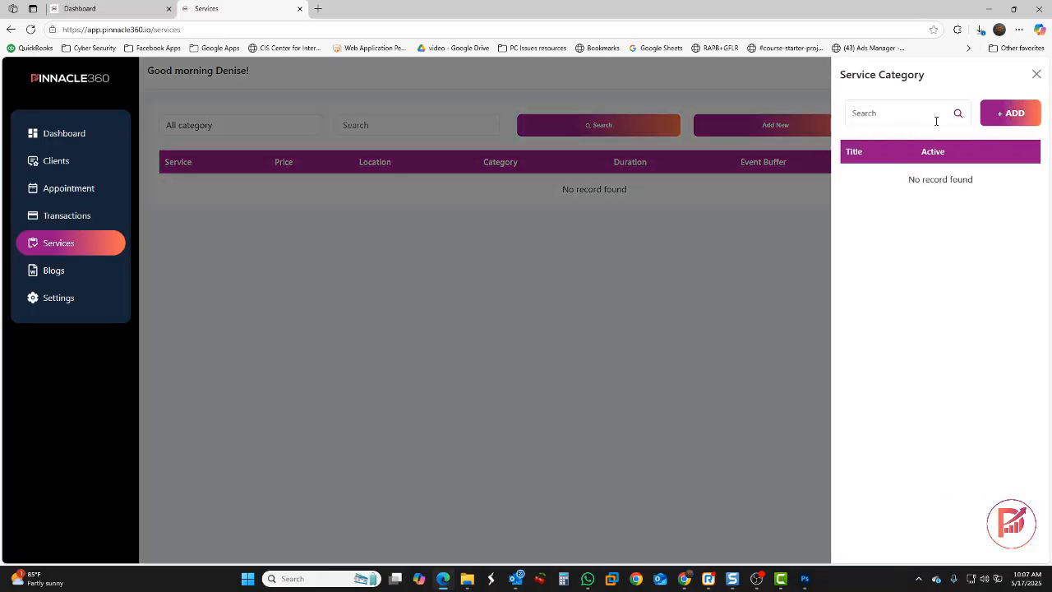
click(1010, 113)
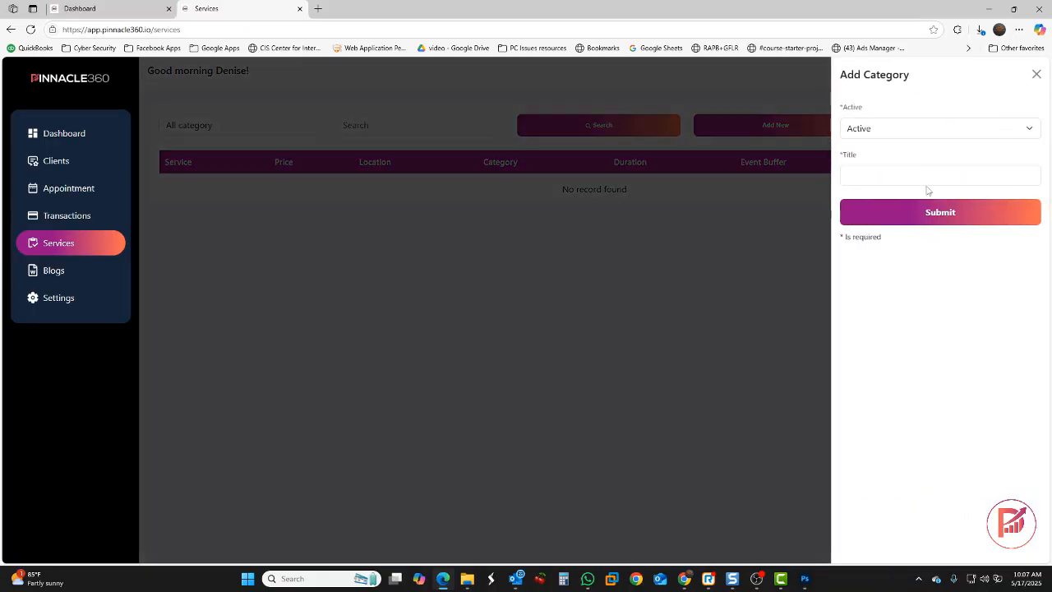
click(894, 134)
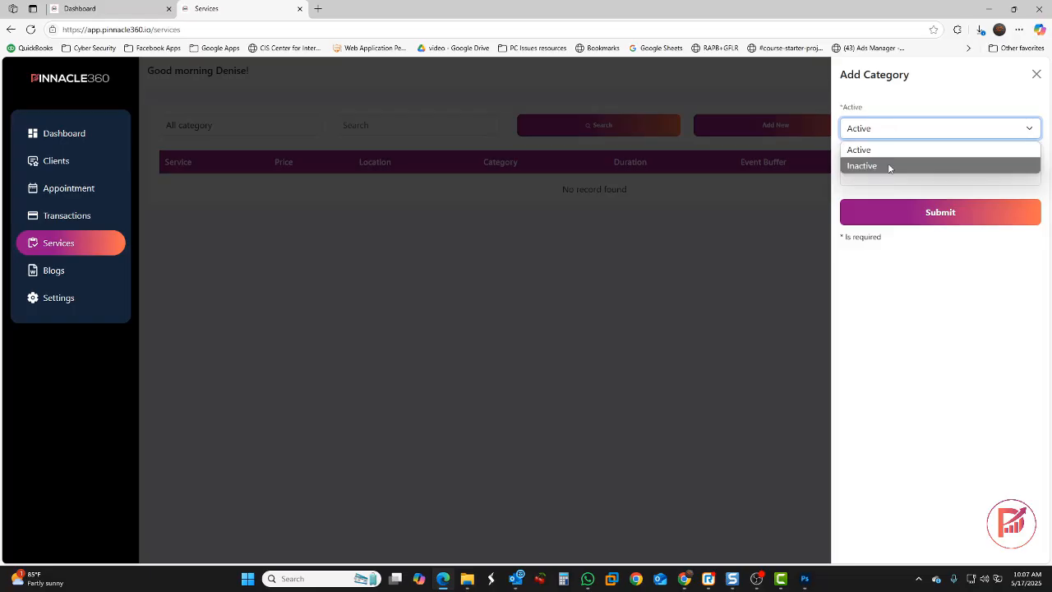
click(891, 148)
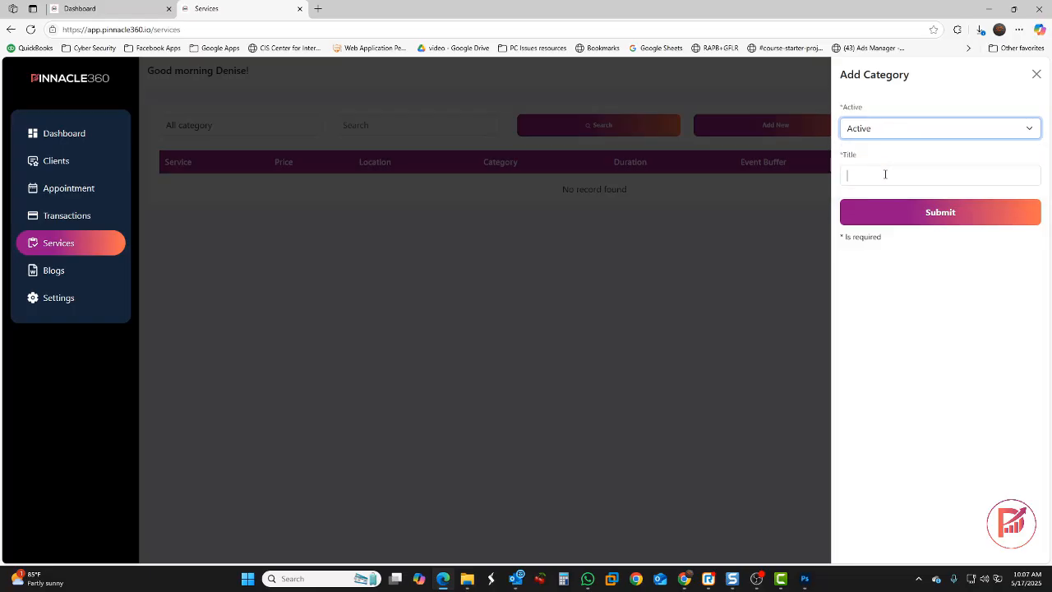
click(885, 174)
click(925, 216)
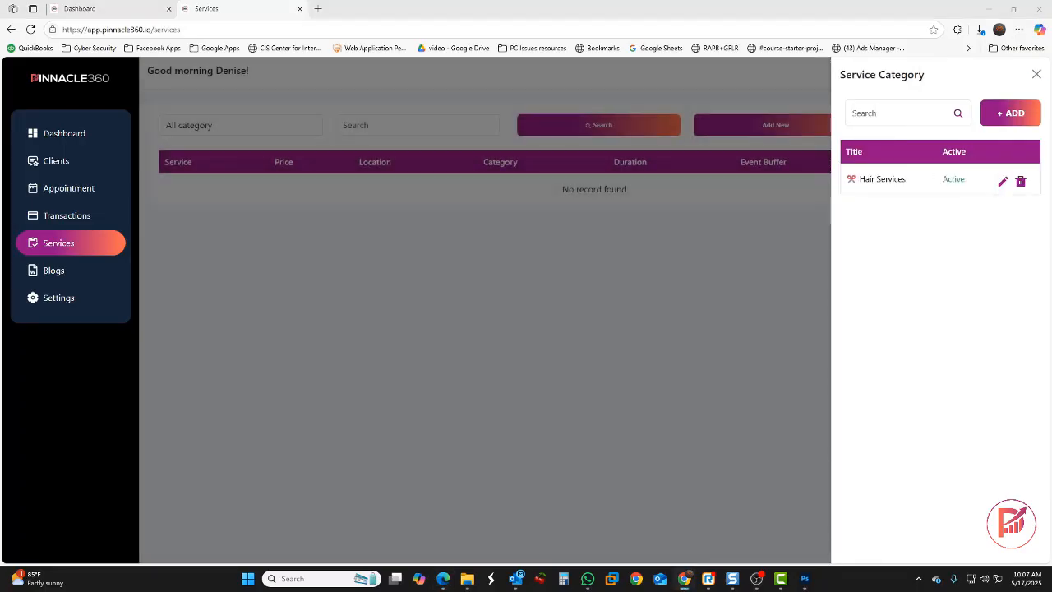
Add the Skin & Spa and Wellness Add-Ons categories and close the category panel
click(1000, 123)
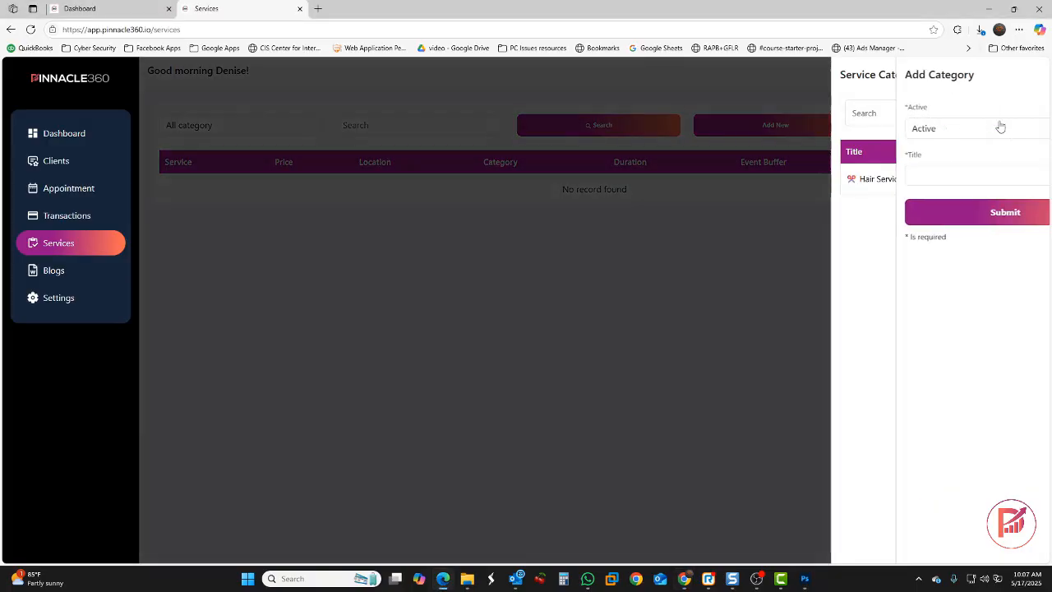
click(921, 173)
text(🌿 Skin & Spa)
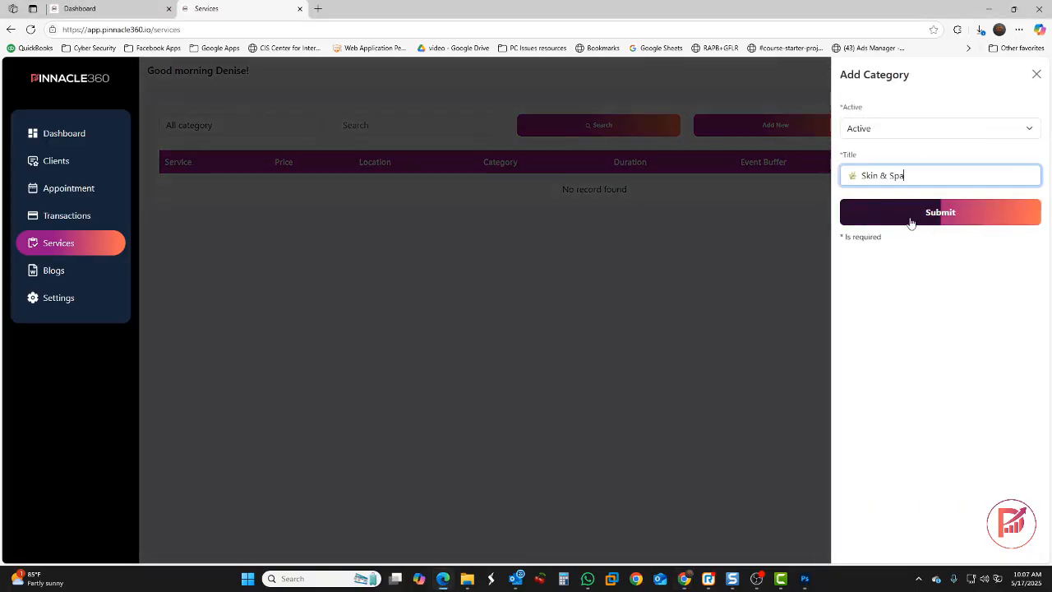
click(911, 220)
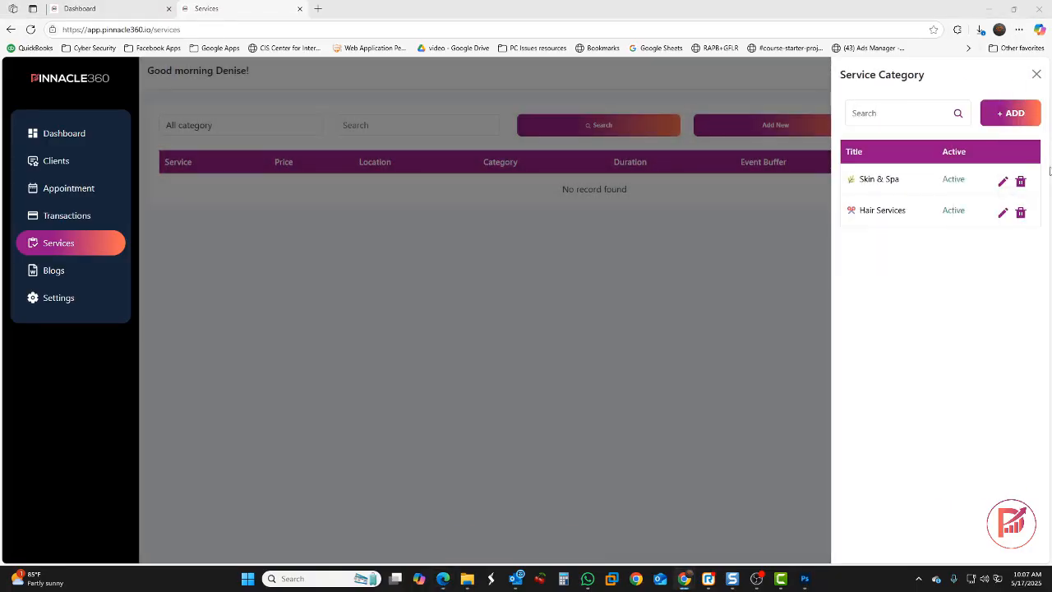
click(1014, 112)
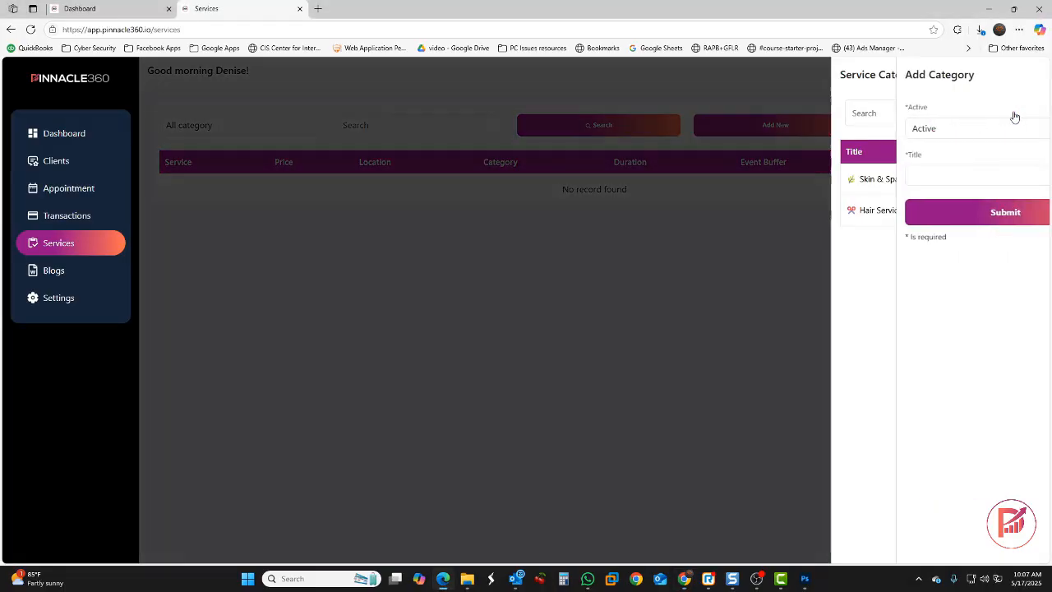
click(910, 179)
text(🌸 Wellness Add-Ons)
click(925, 216)
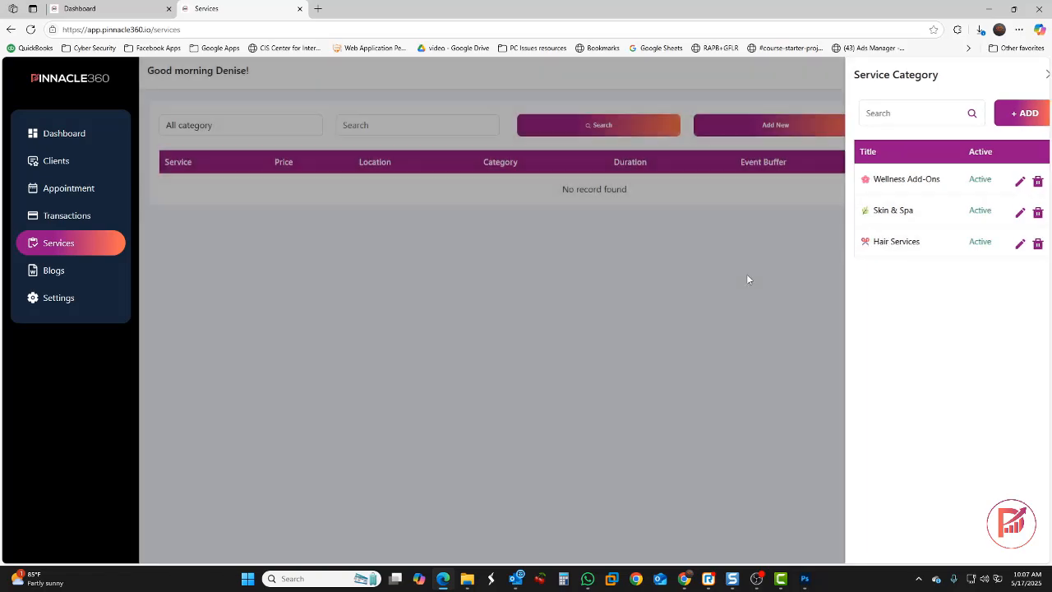
click(746, 274)
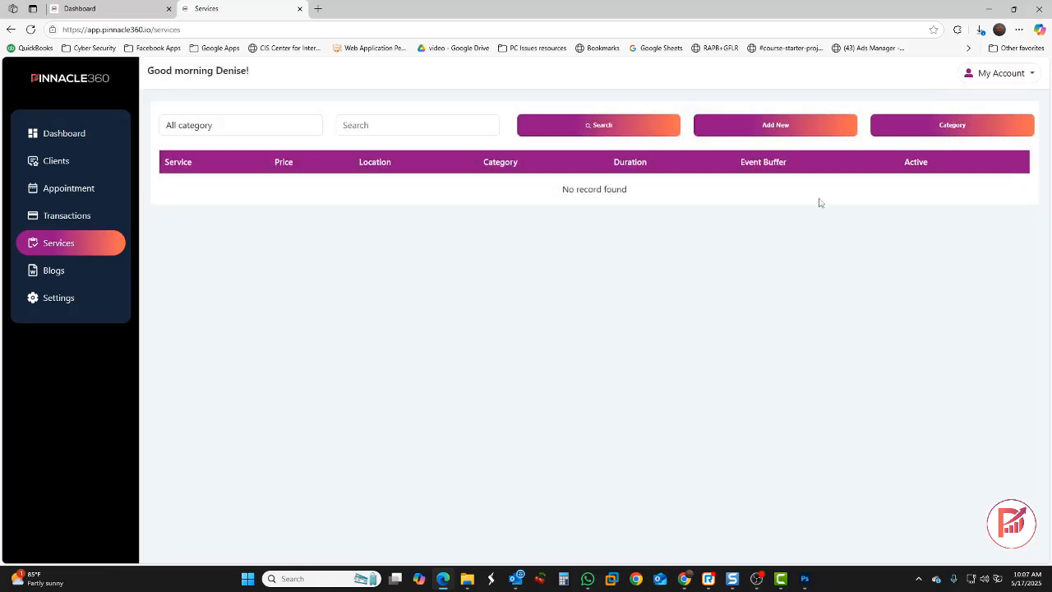
Start a new service at Head Office under the Hair Services category
click(779, 129)
click(914, 129)
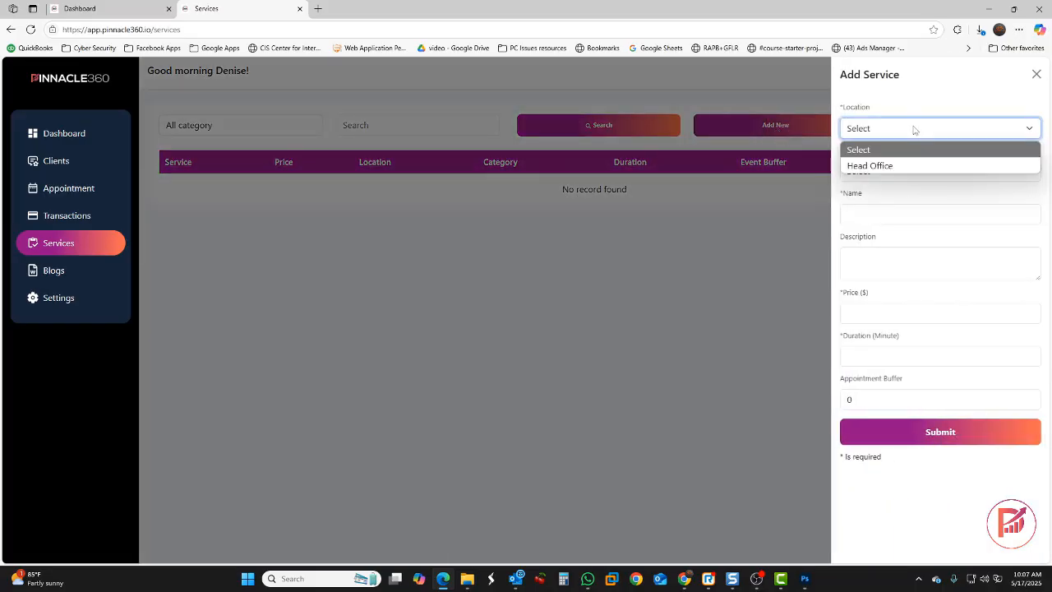
click(910, 166)
click(900, 172)
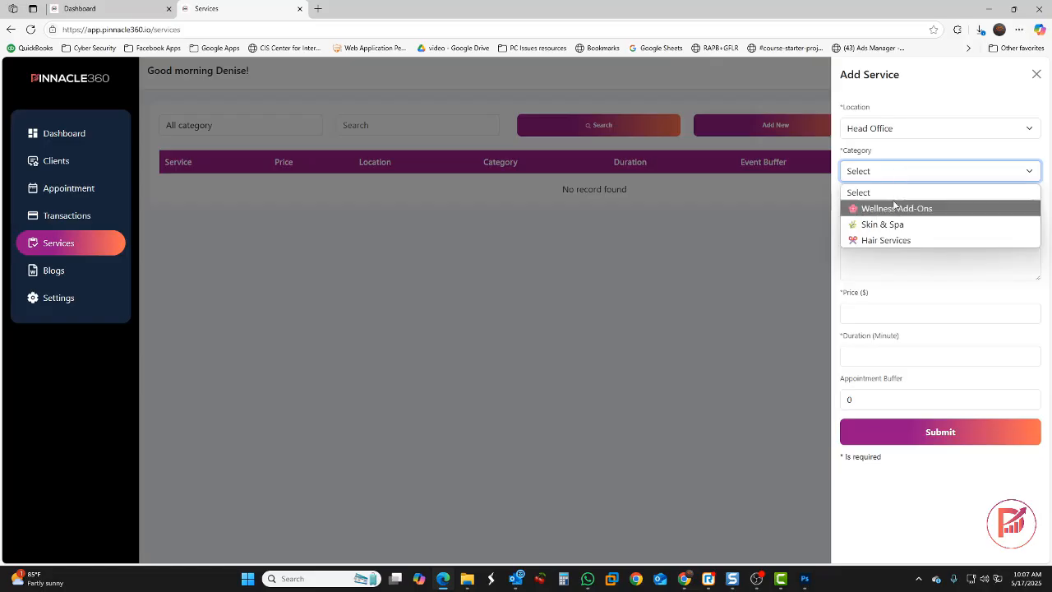
click(894, 242)
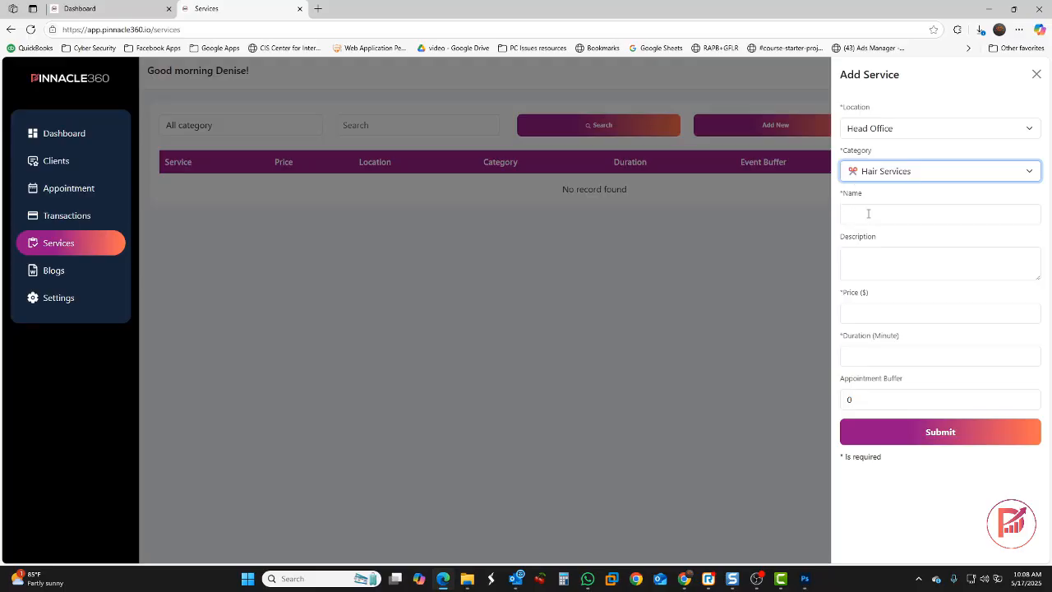
Name it Lived-In Color with a description, $120, 90 minutes, 10-minute buffer, and save
click(868, 213)
text(Lived-In Color)
click(899, 263)
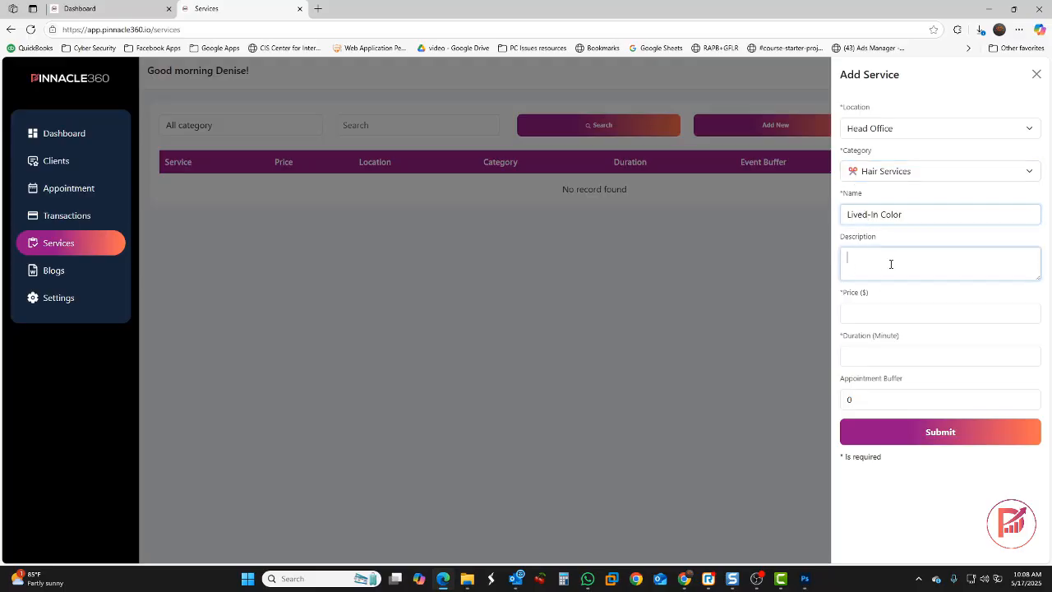
key(ctrl+v)
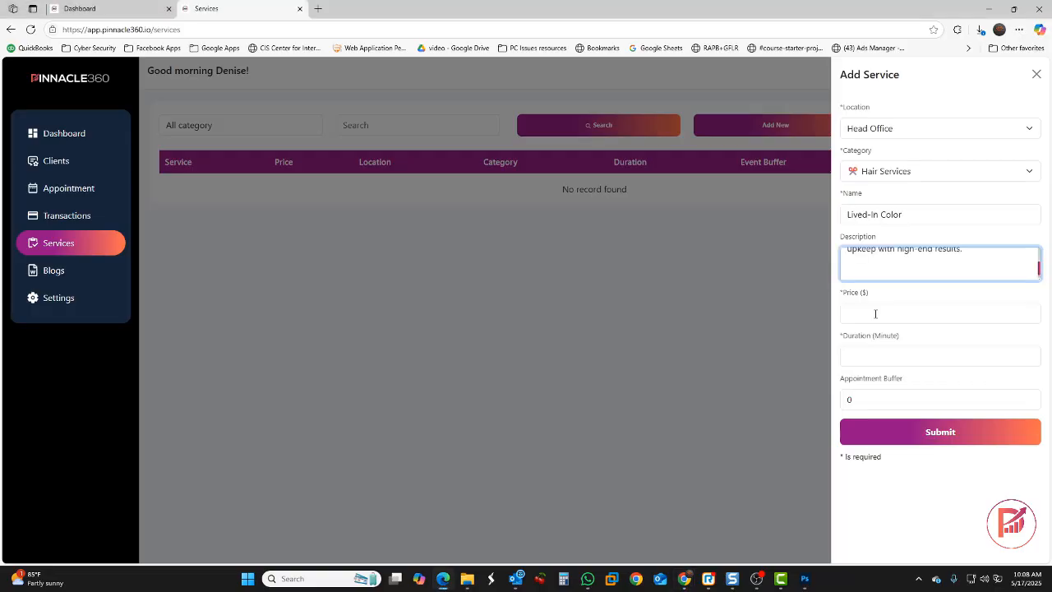
click(875, 313)
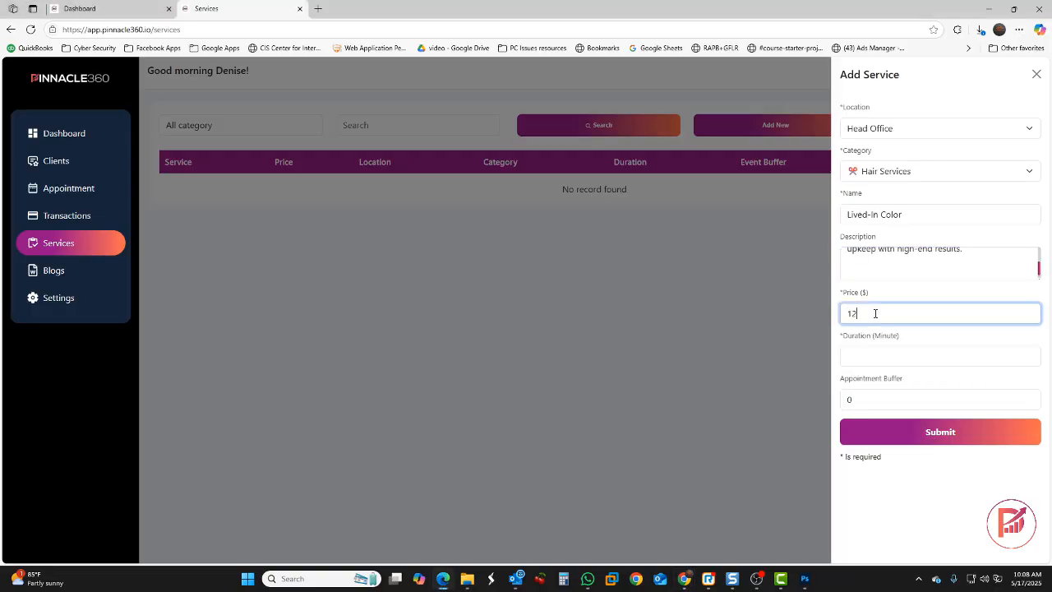
click(881, 356)
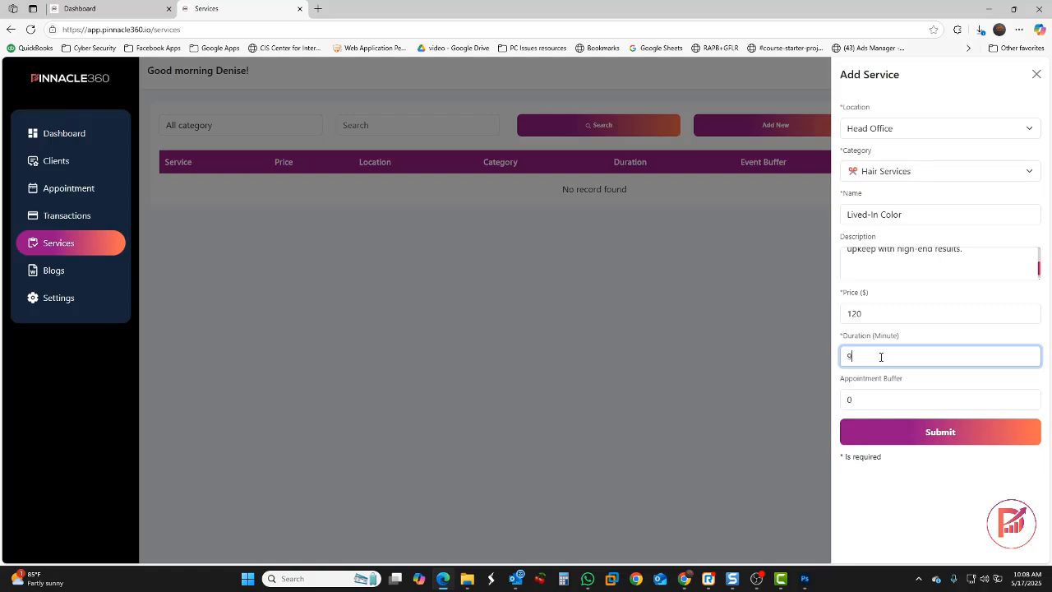
click(869, 400)
click(867, 400)
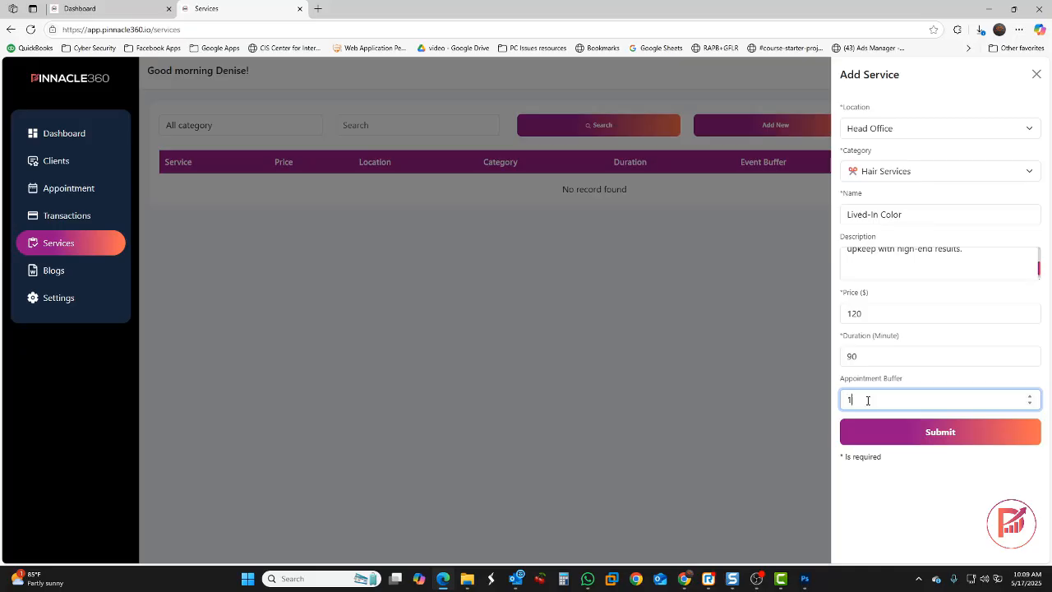
click(899, 436)
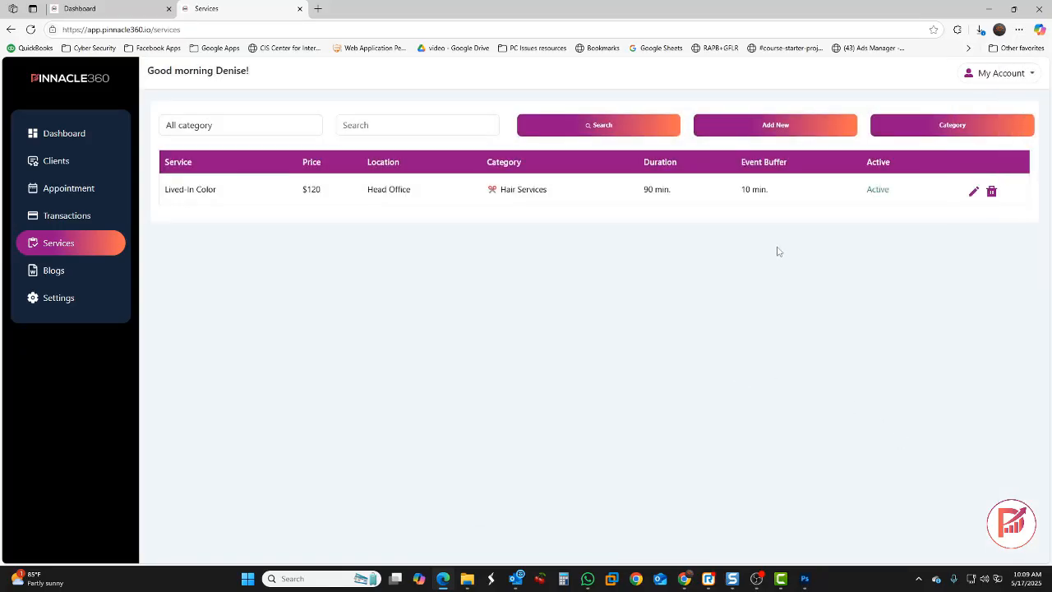
Start a new Head Office service under Hair Services named Custom Haircut & Style
click(749, 125)
click(883, 132)
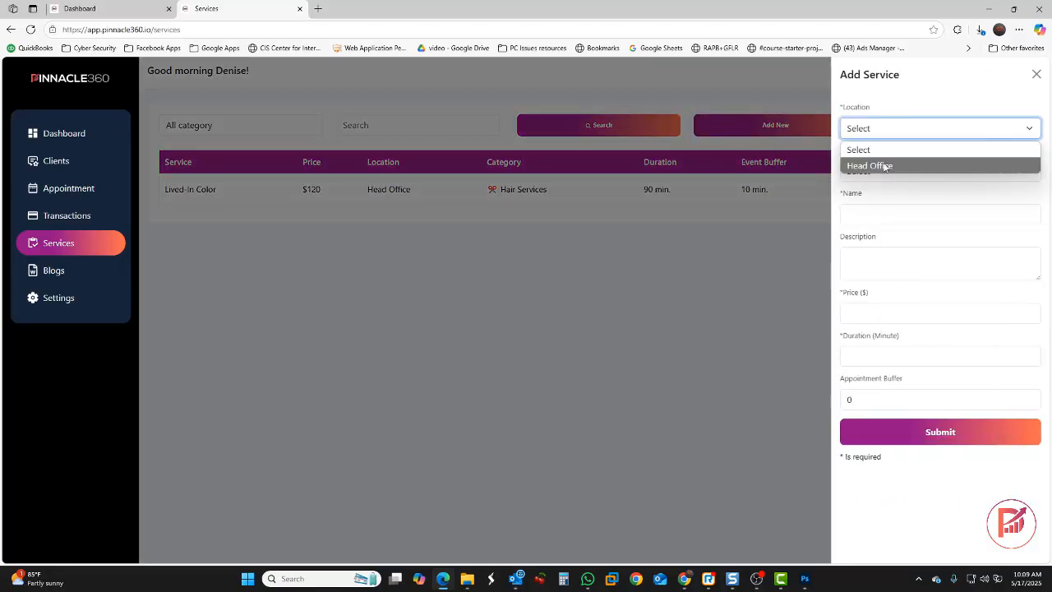
click(883, 165)
click(881, 172)
click(885, 240)
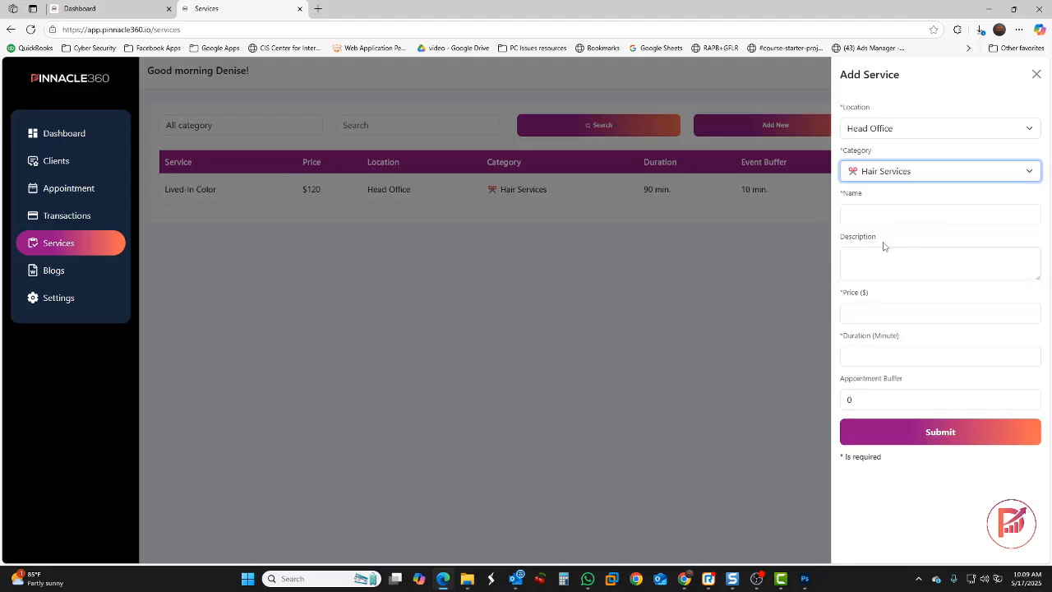
click(869, 212)
text(Custom Haircut & Style)
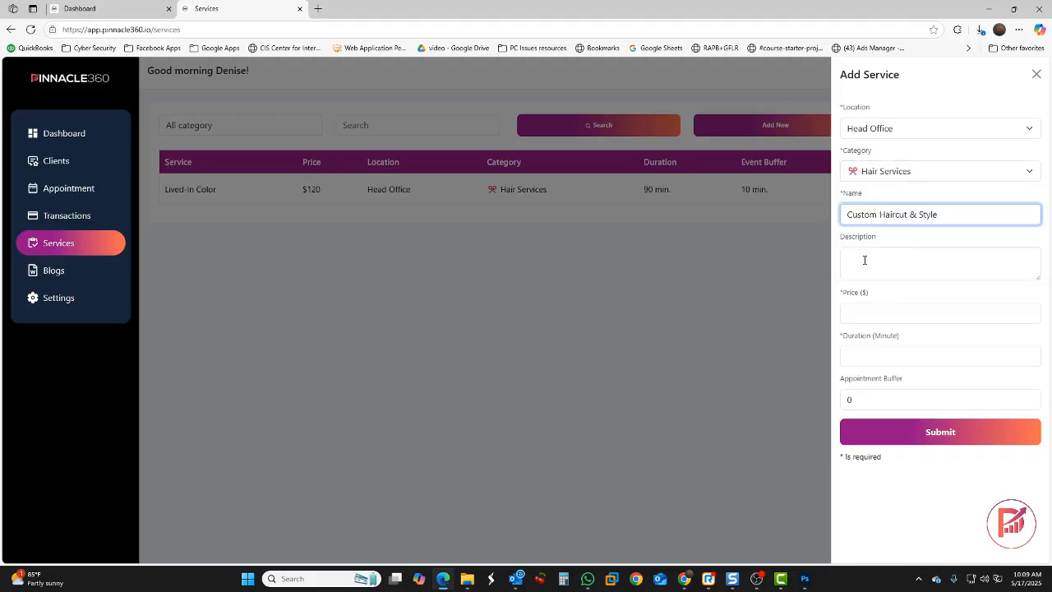
Add the haircut description, $45 price, 60-minute duration and 10-minute buffer, then save
click(864, 259)
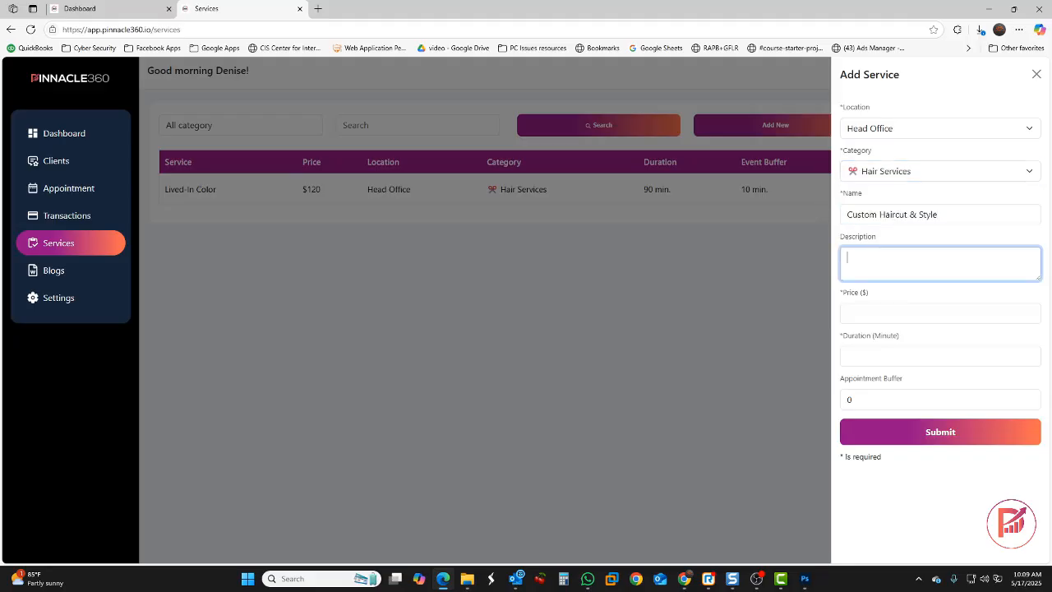
right_click(878, 257)
click(903, 365)
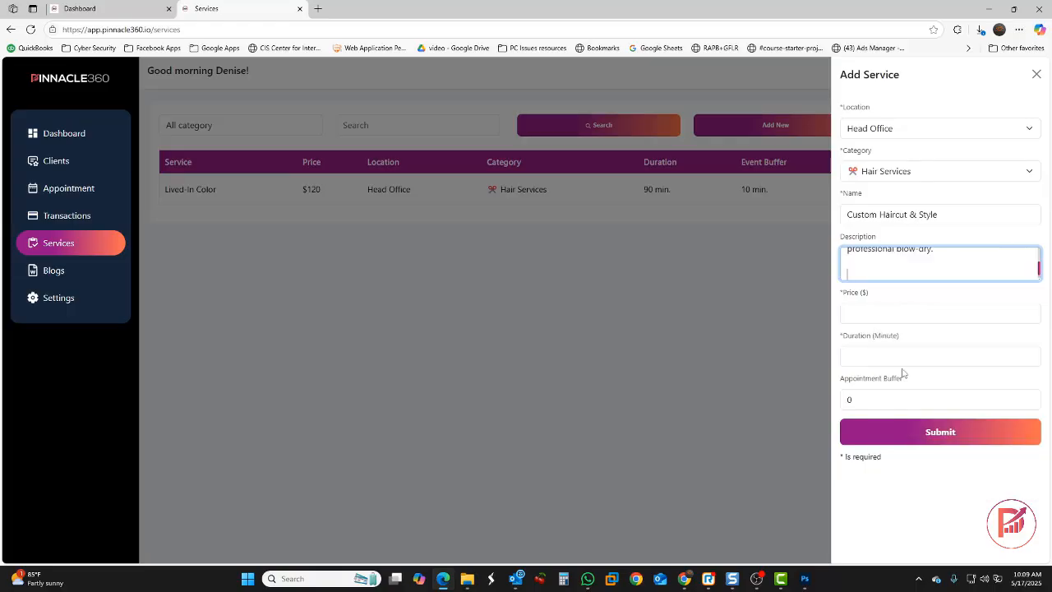
click(877, 312)
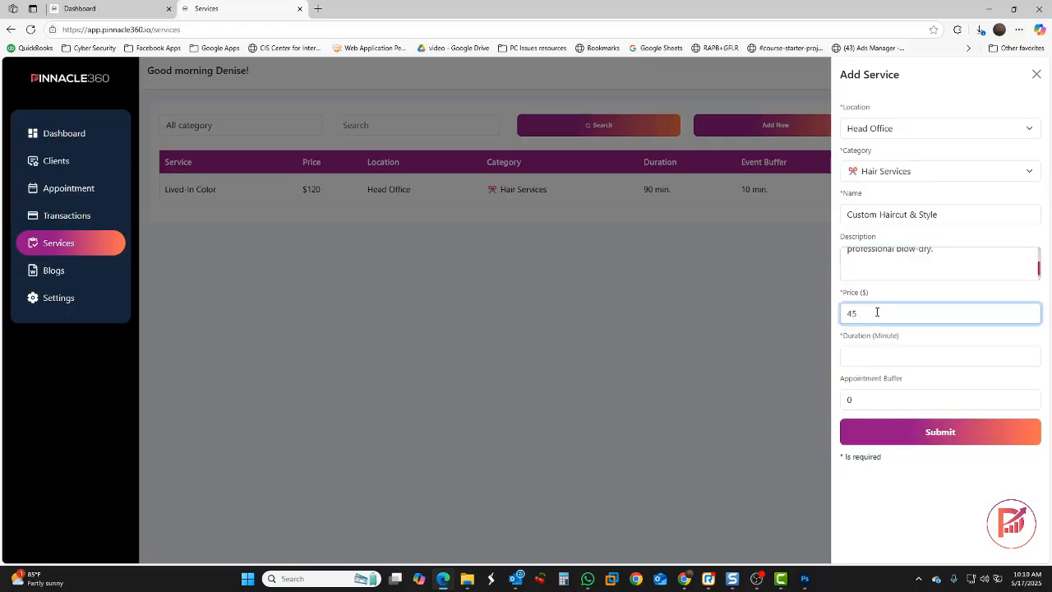
click(866, 357)
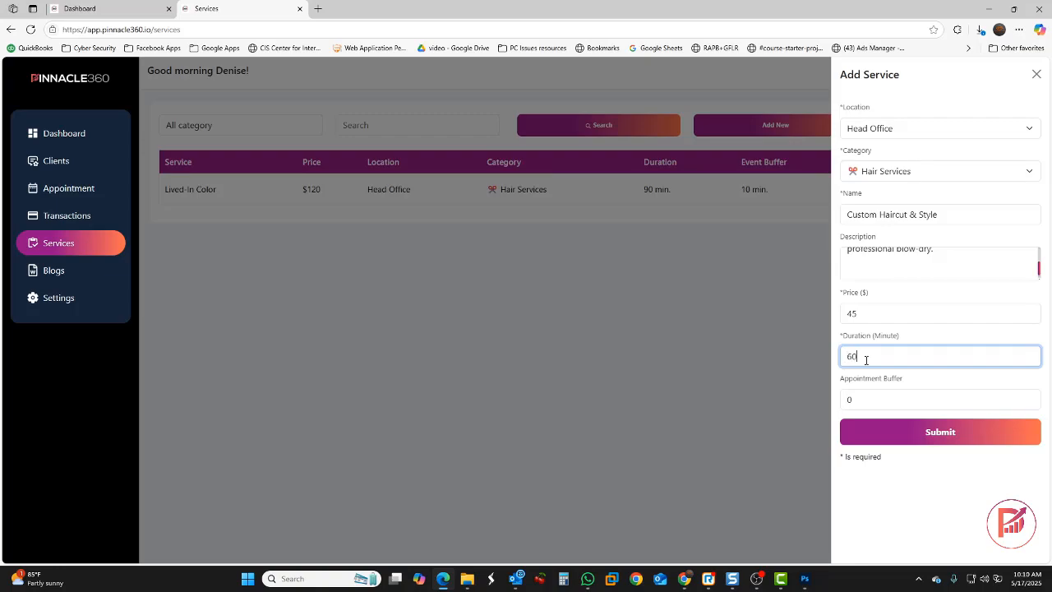
drag(853, 404, 837, 401)
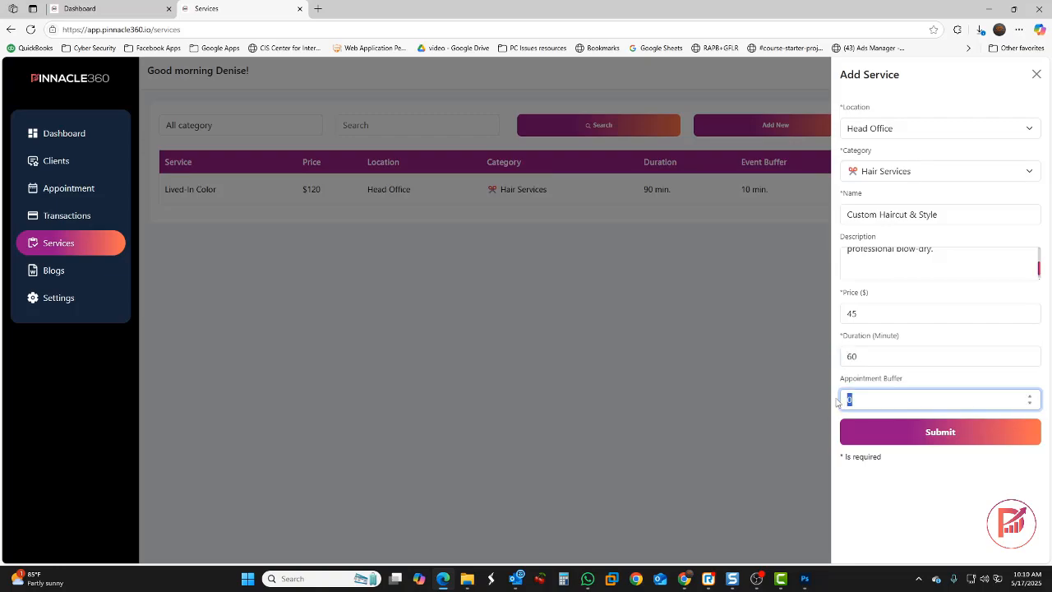
text(10)
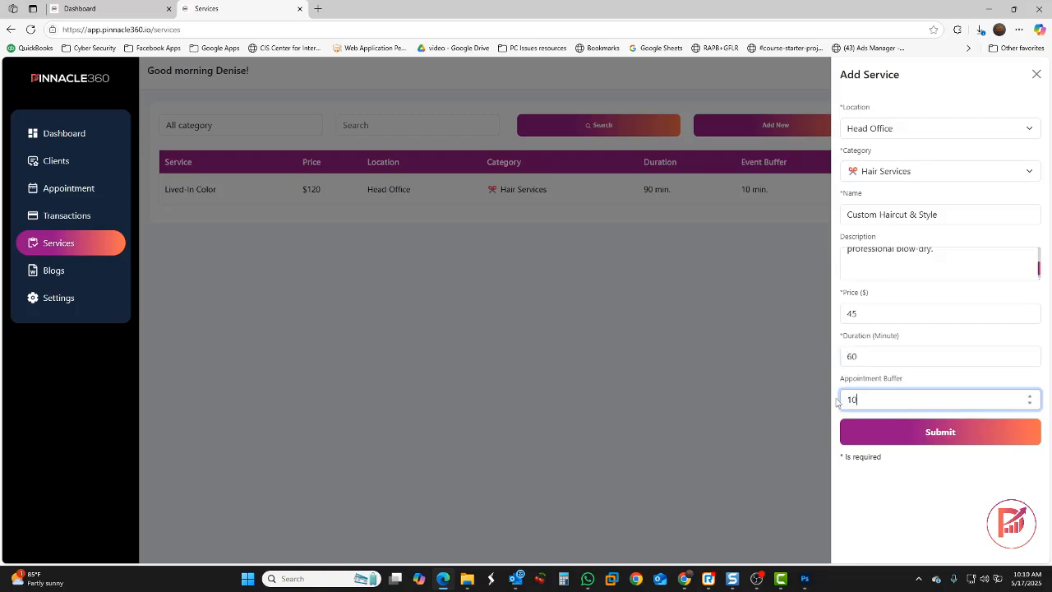
click(897, 436)
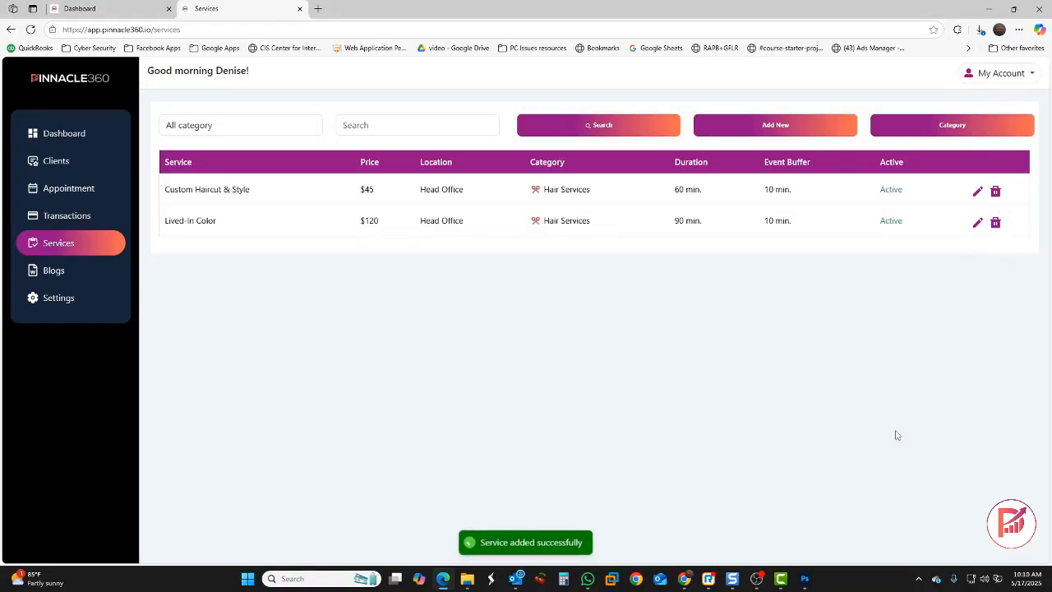
Start a third Head Office service under Hair Services named Blonding Sessions
click(785, 131)
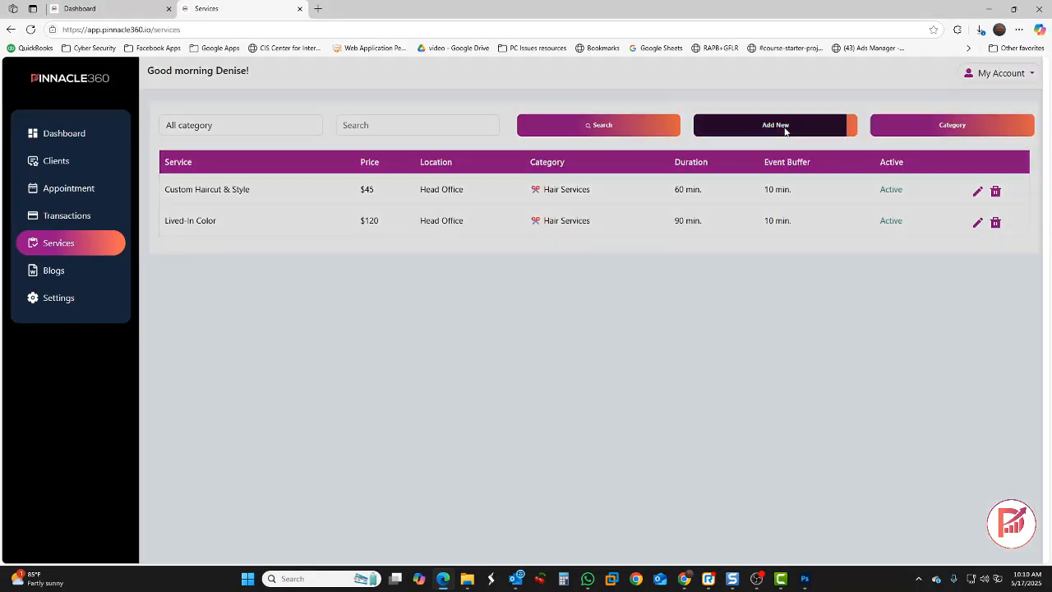
click(883, 130)
click(897, 167)
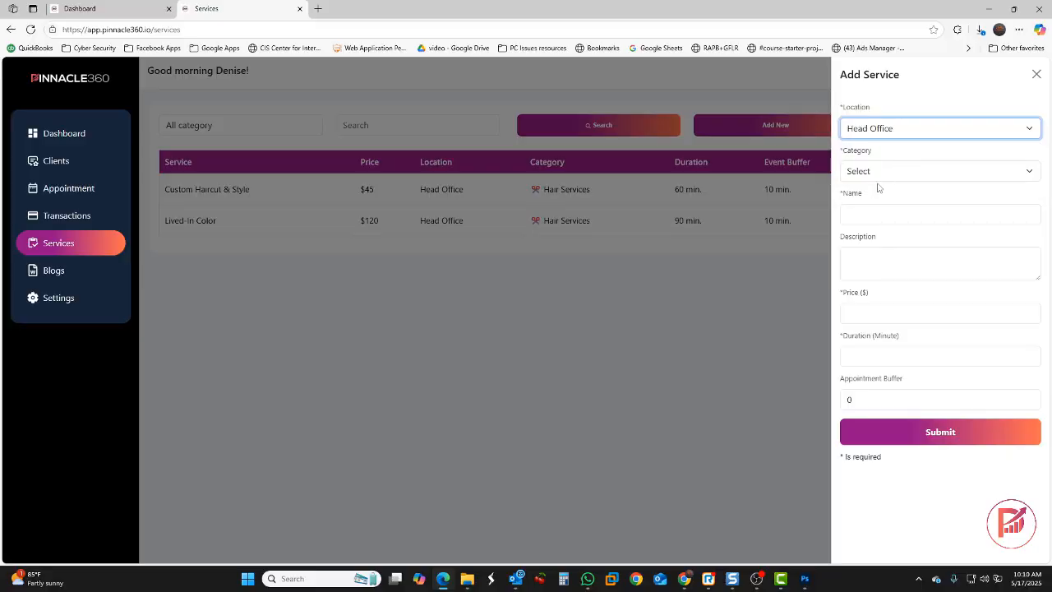
click(878, 171)
click(877, 240)
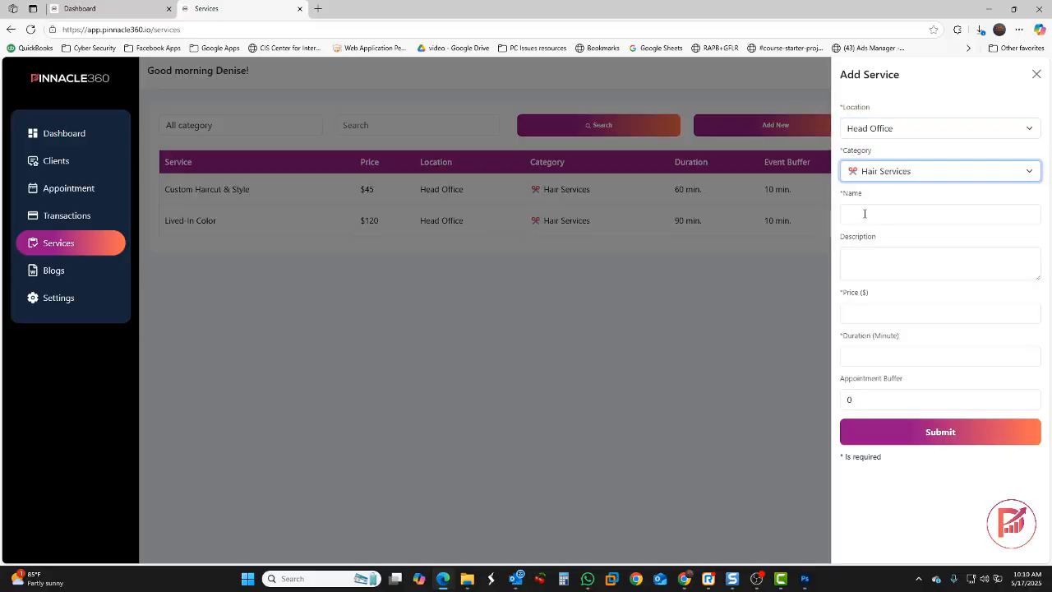
click(864, 214)
text(Blonding Sessions)
Fill in its description, $100 price, 45-minute duration and 10-minute buffer, then save
click(876, 264)
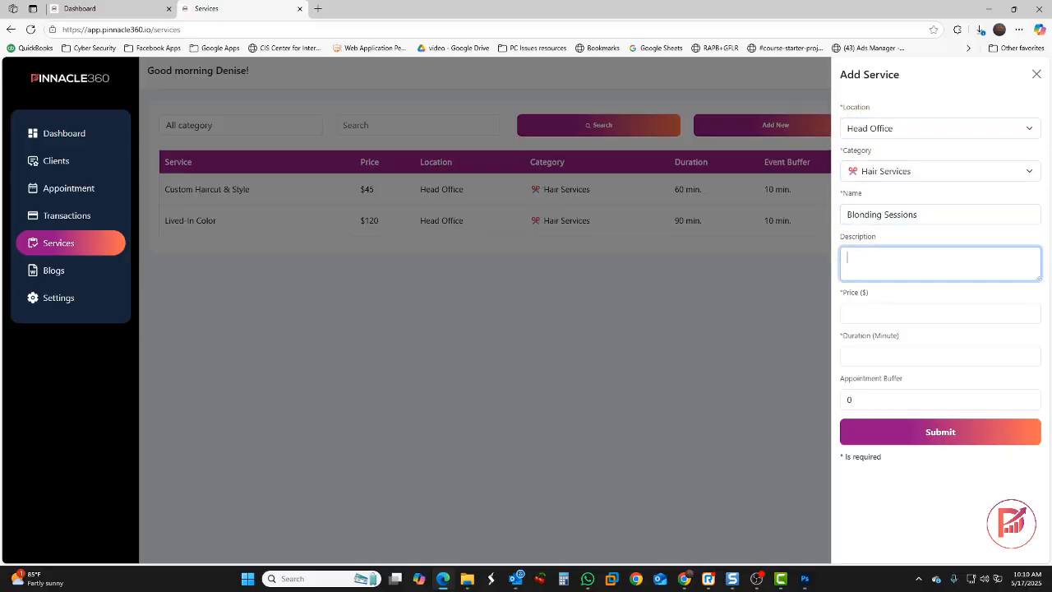
key(ctrl+v)
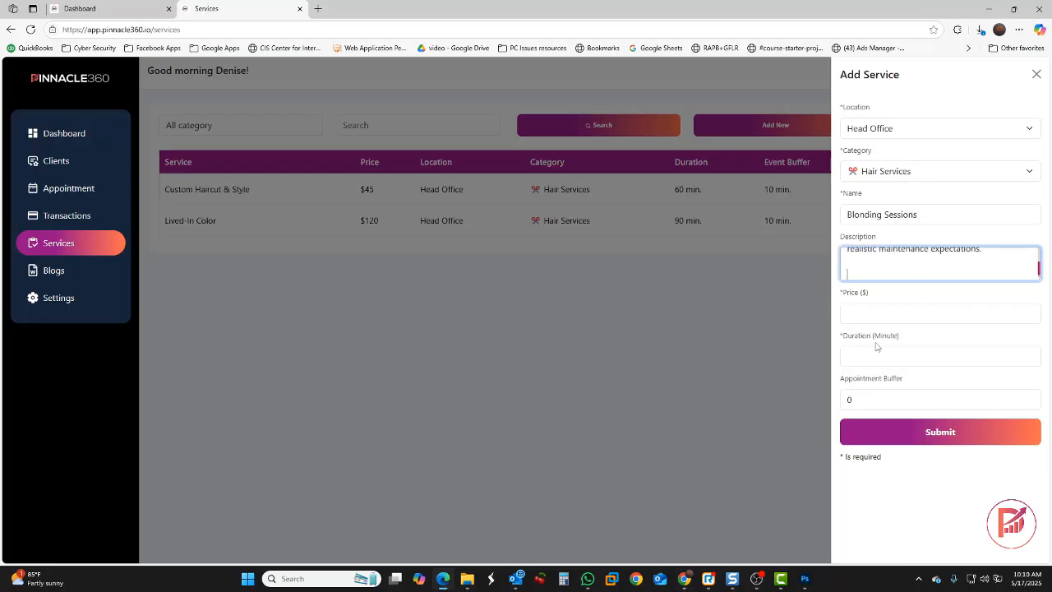
click(883, 312)
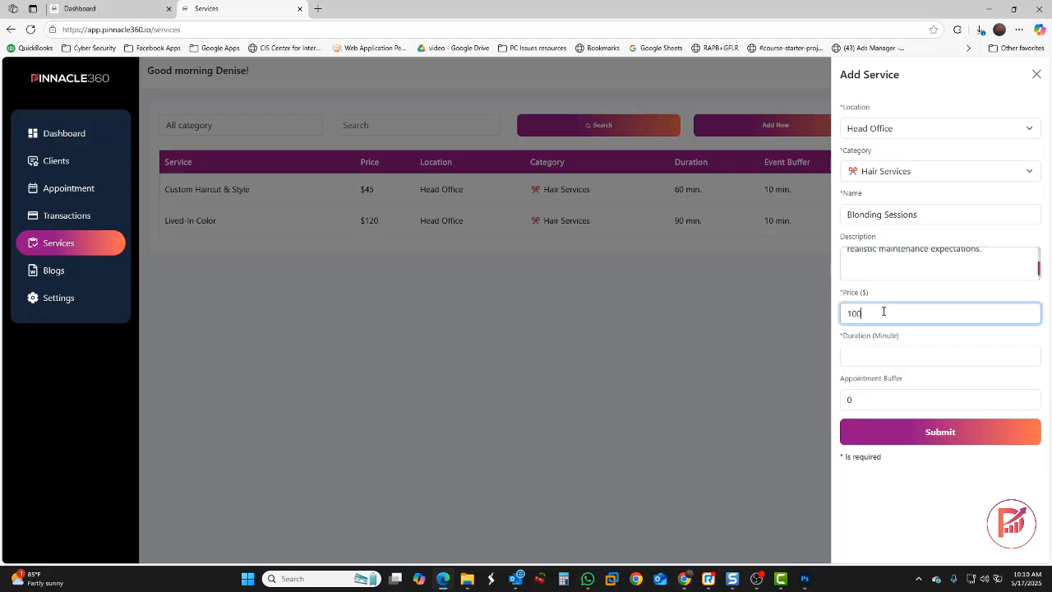
click(878, 361)
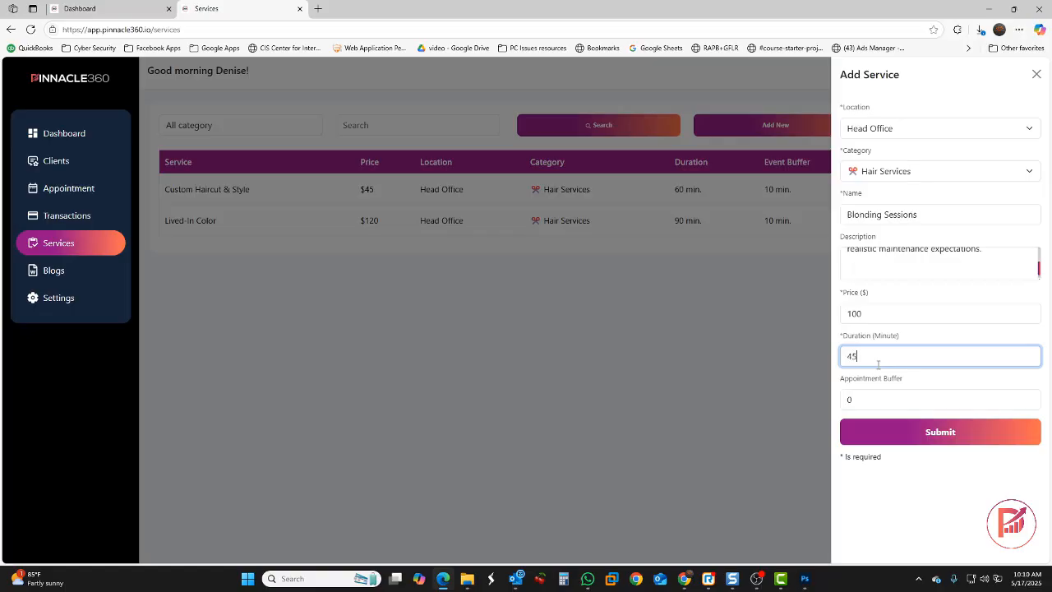
key(BackSpace)
text(10)
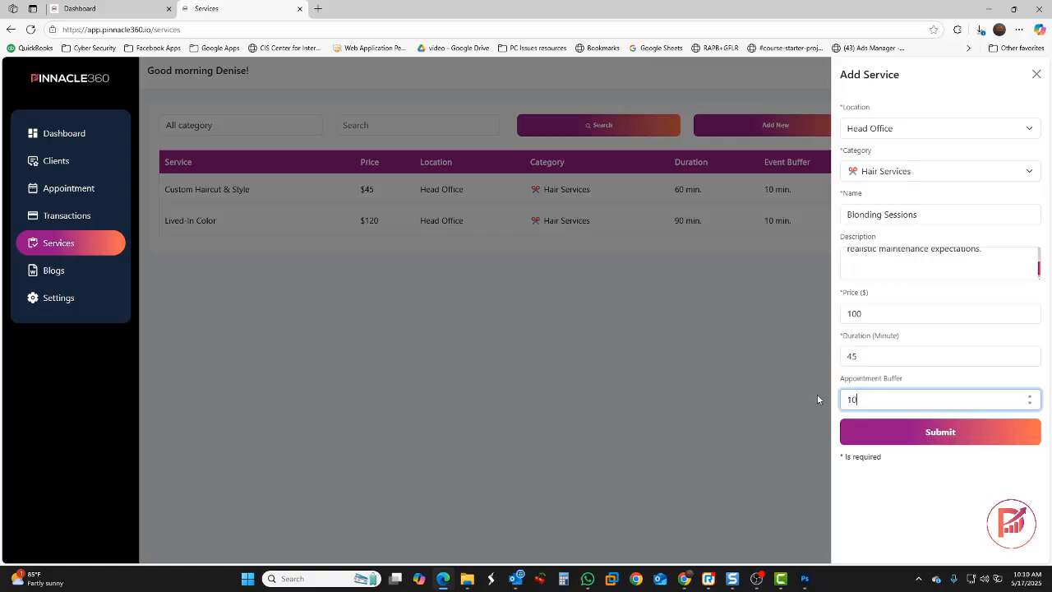
click(904, 431)
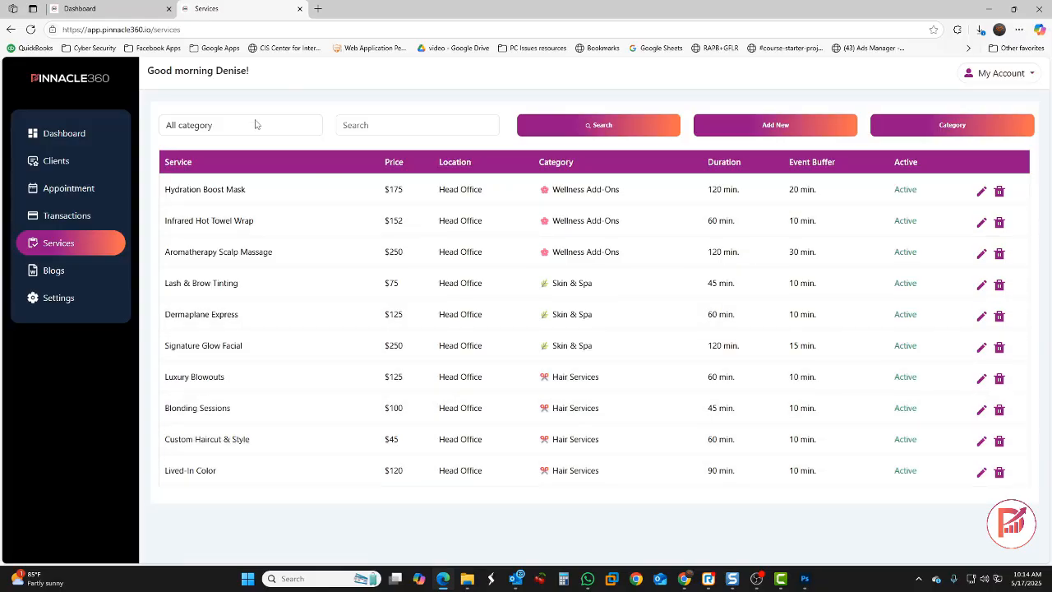
click(261, 129)
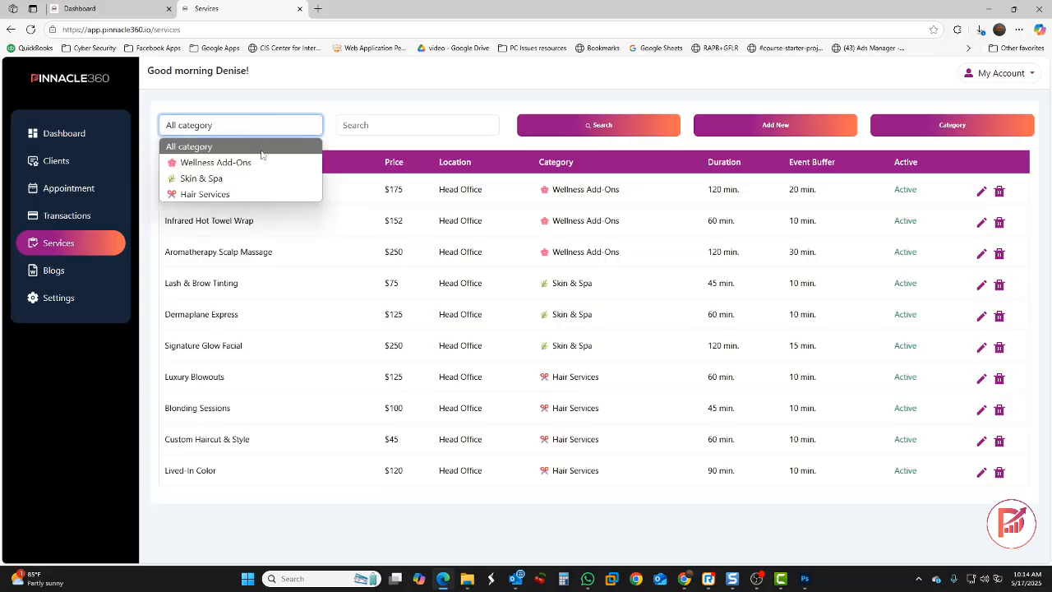
click(226, 183)
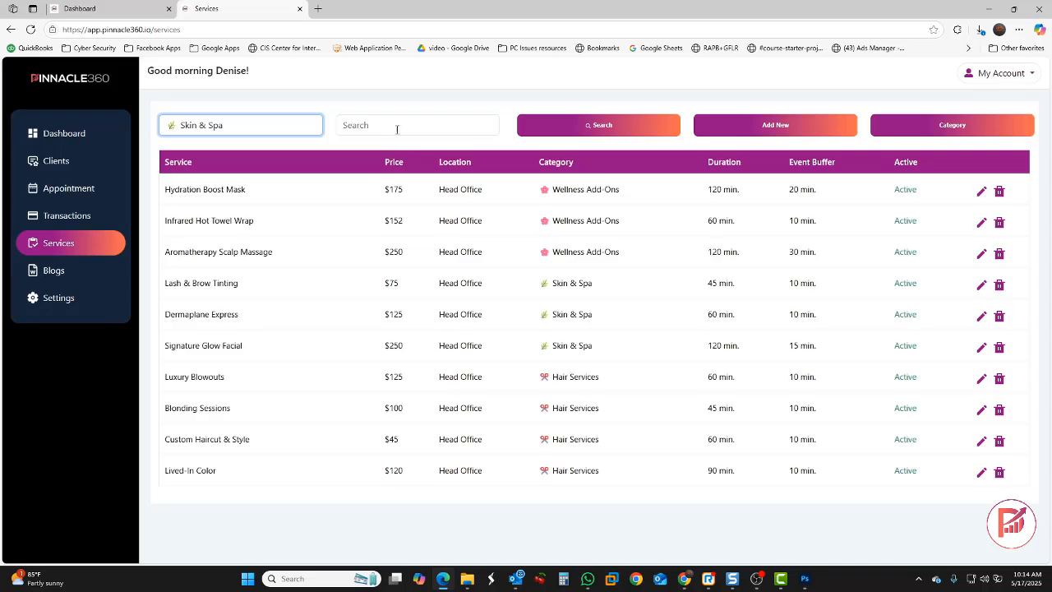
click(578, 129)
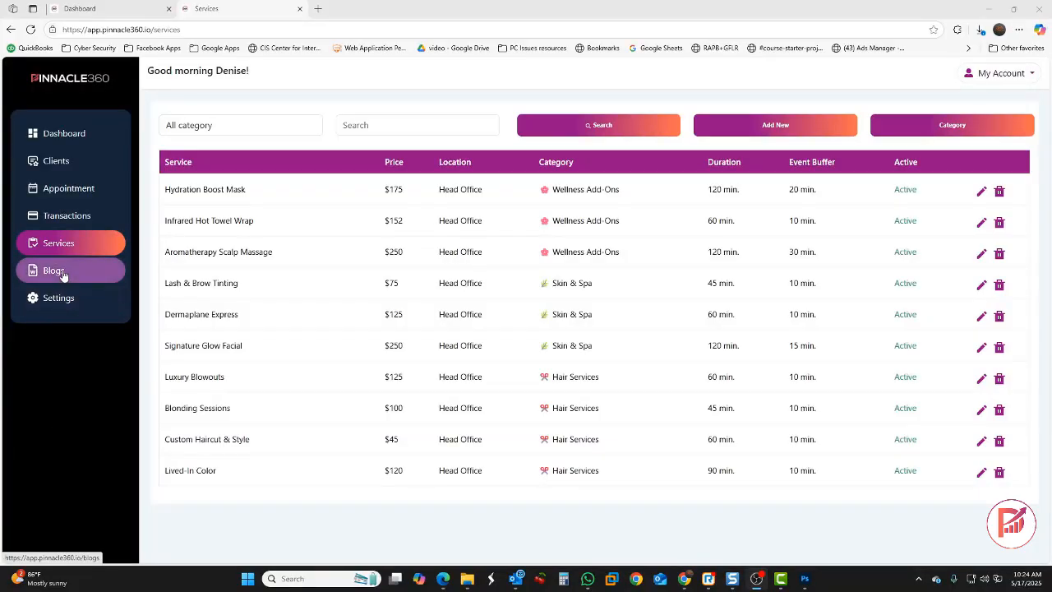
Go to Blogs and preview the Add Blog panel, closing it without saving a post
click(84, 271)
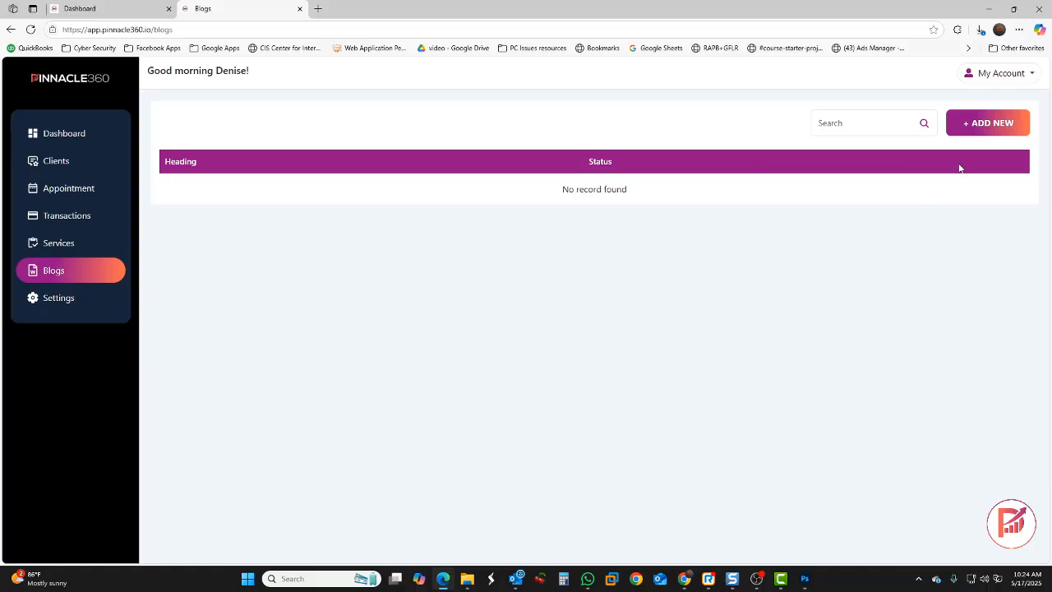
click(996, 130)
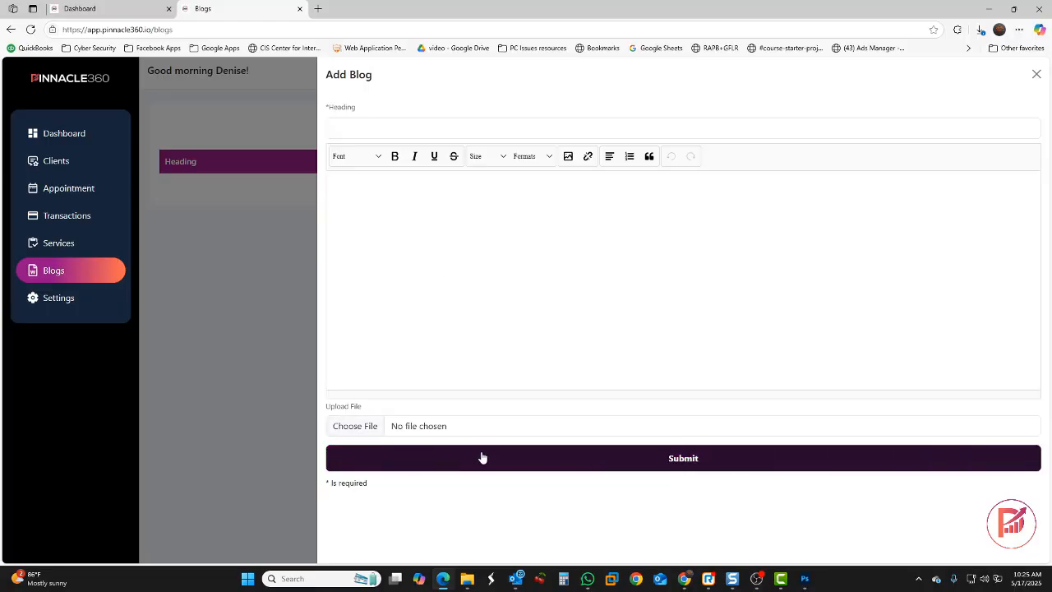
click(245, 434)
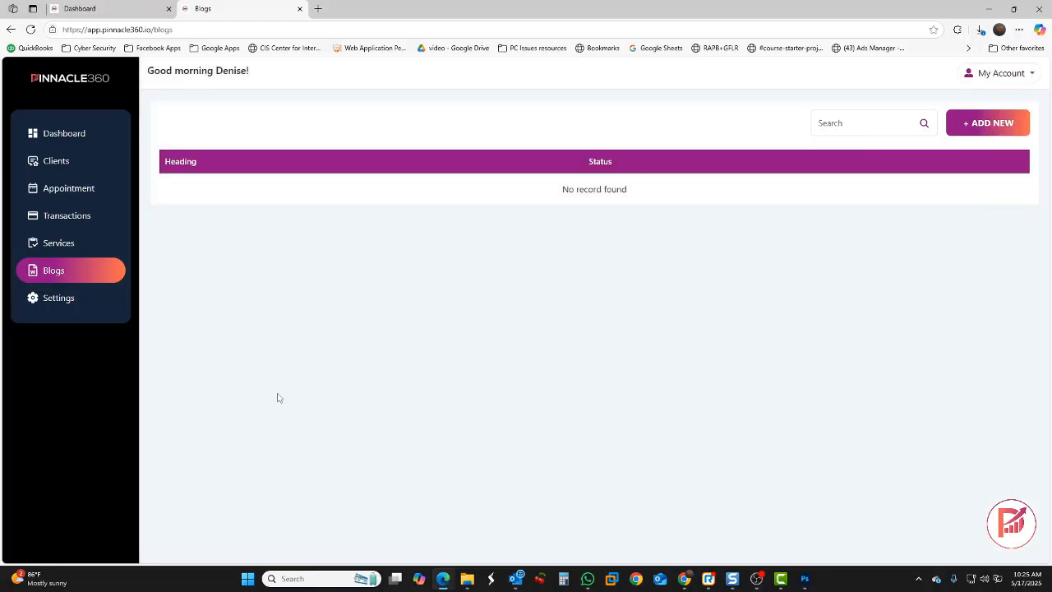
Open Settings and save the Basic company details without changing the logo
click(65, 303)
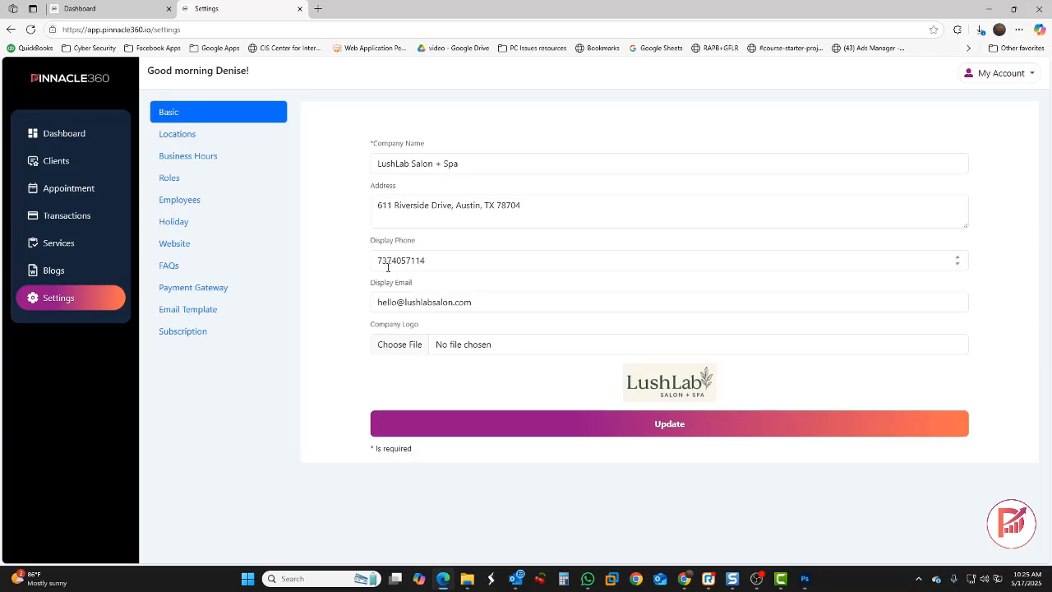
click(406, 347)
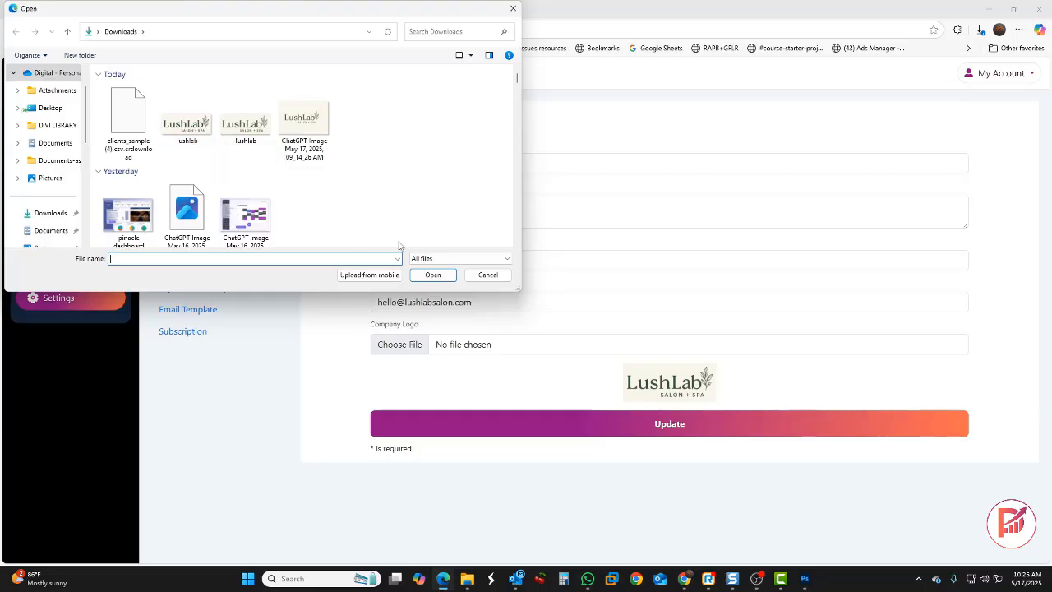
click(487, 275)
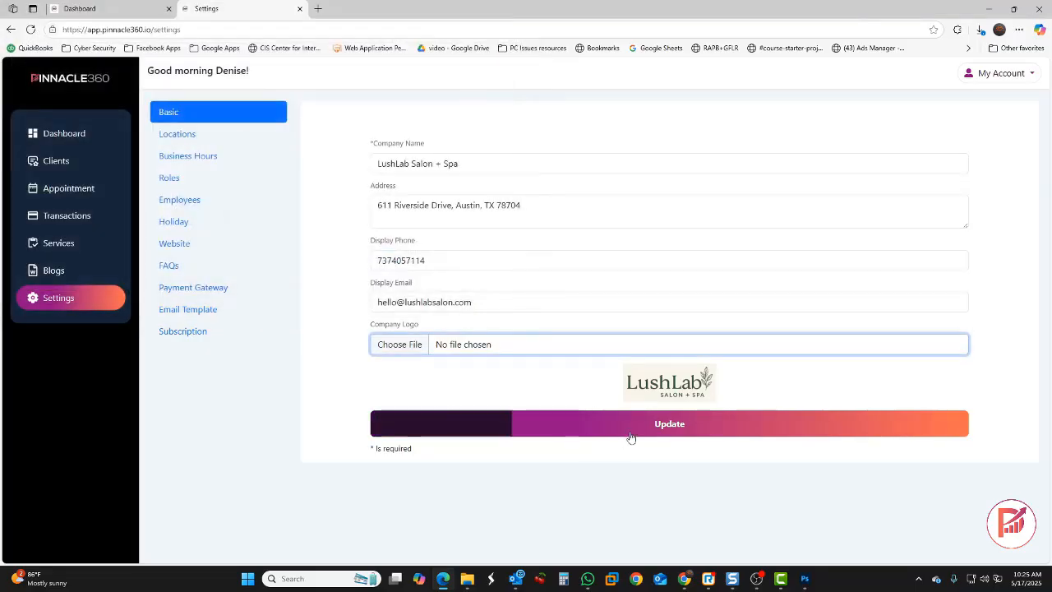
click(670, 425)
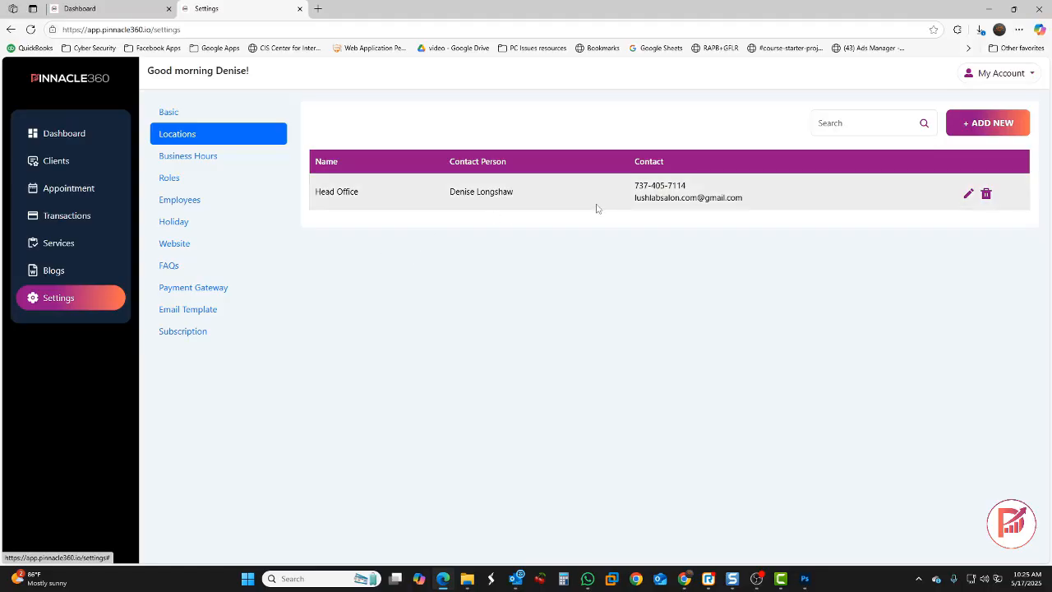
Check the Head Office location editor unchanged, then view Business Hours and the Roles list
click(969, 196)
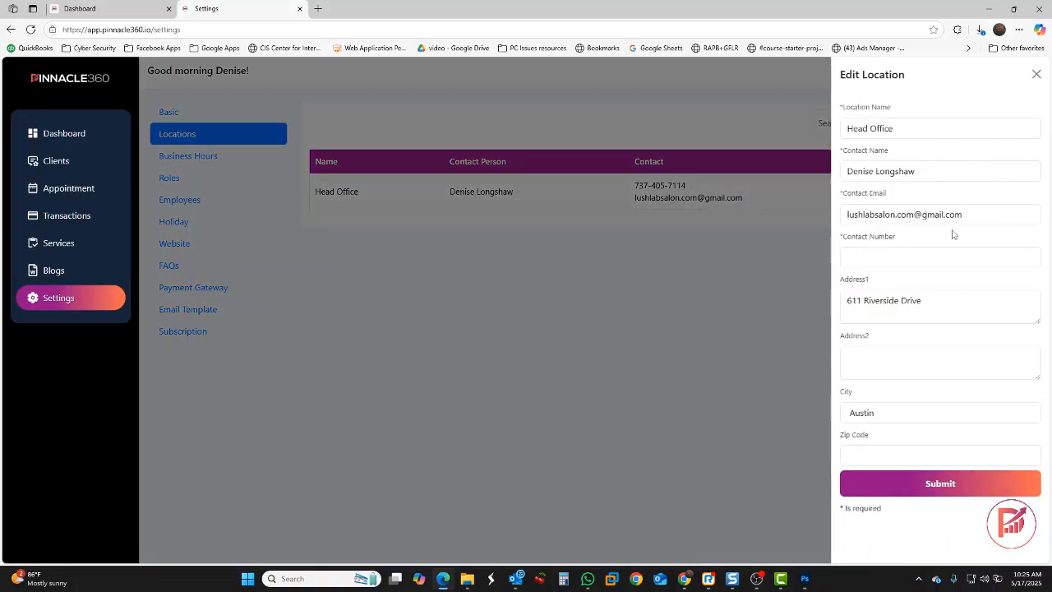
click(797, 327)
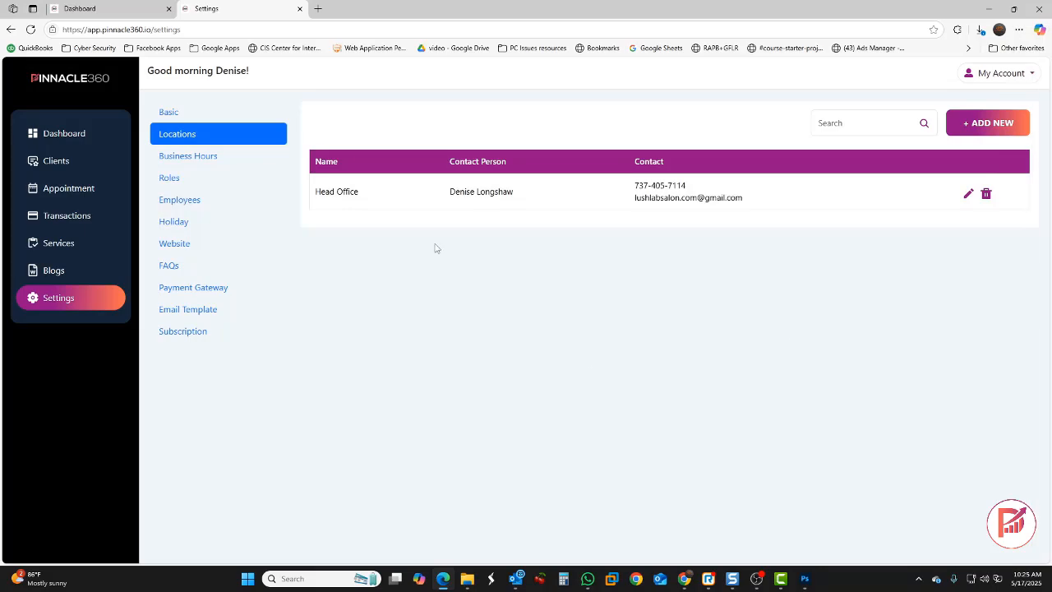
click(218, 156)
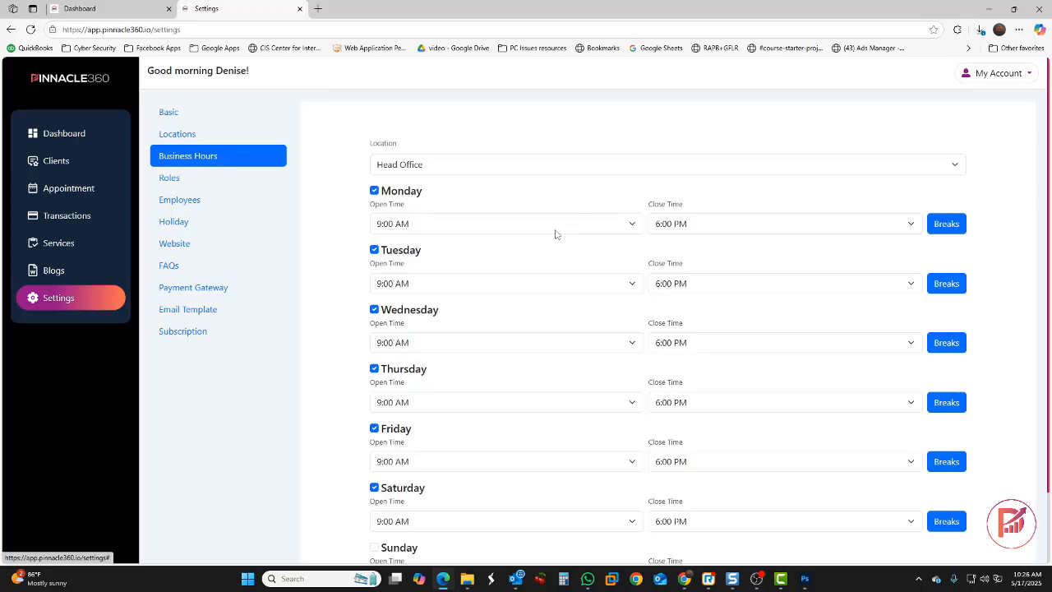
click(167, 180)
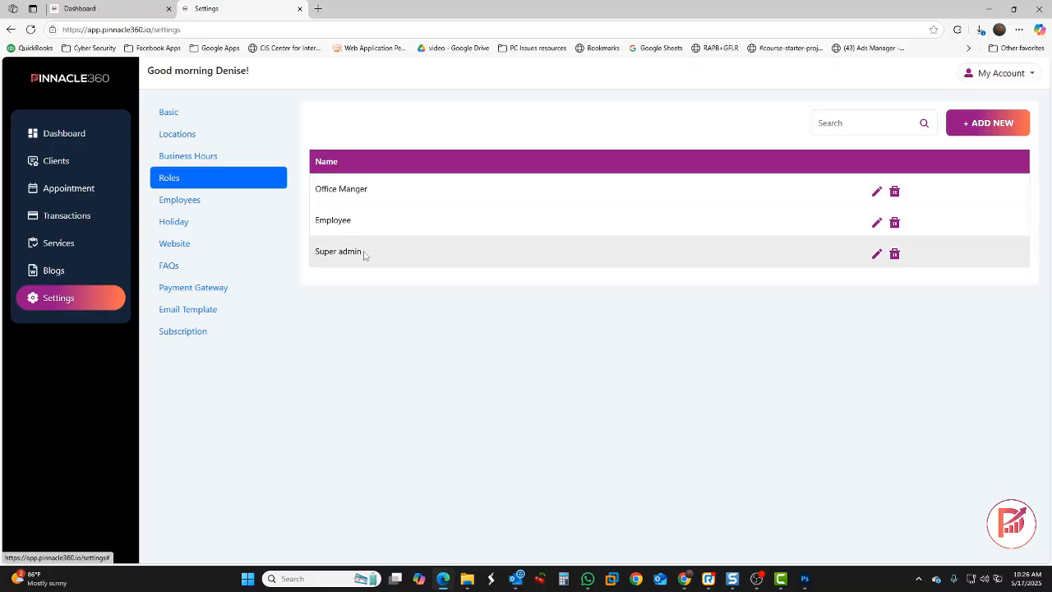
drag(364, 255, 320, 261)
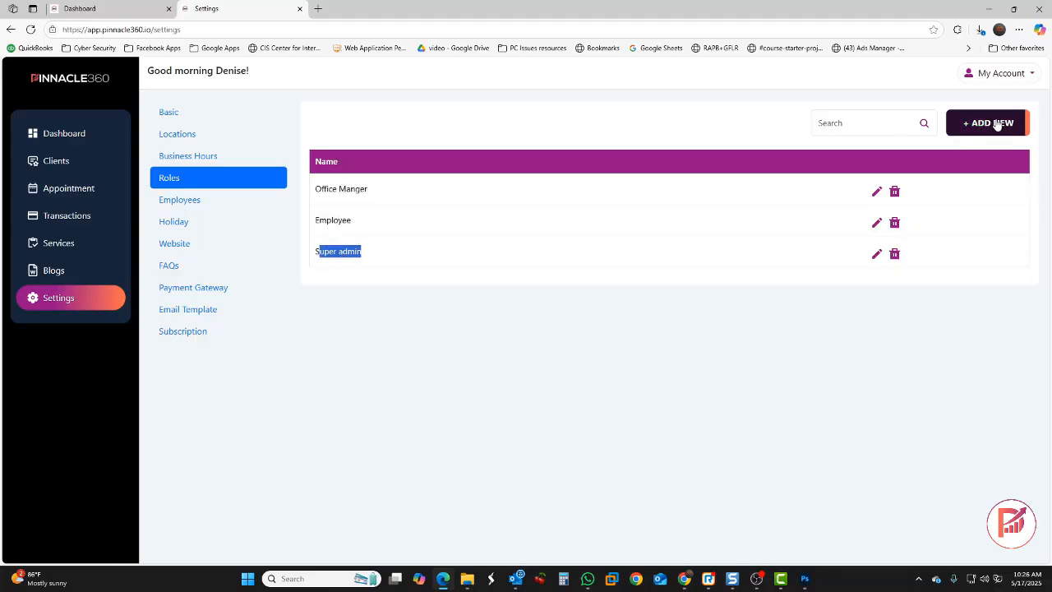
click(950, 131)
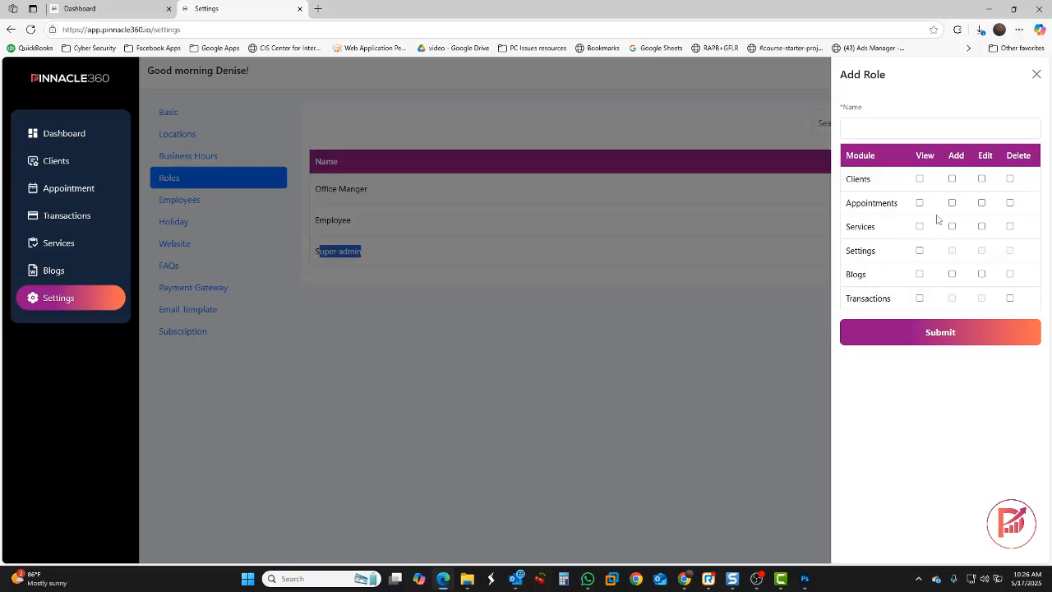
click(815, 357)
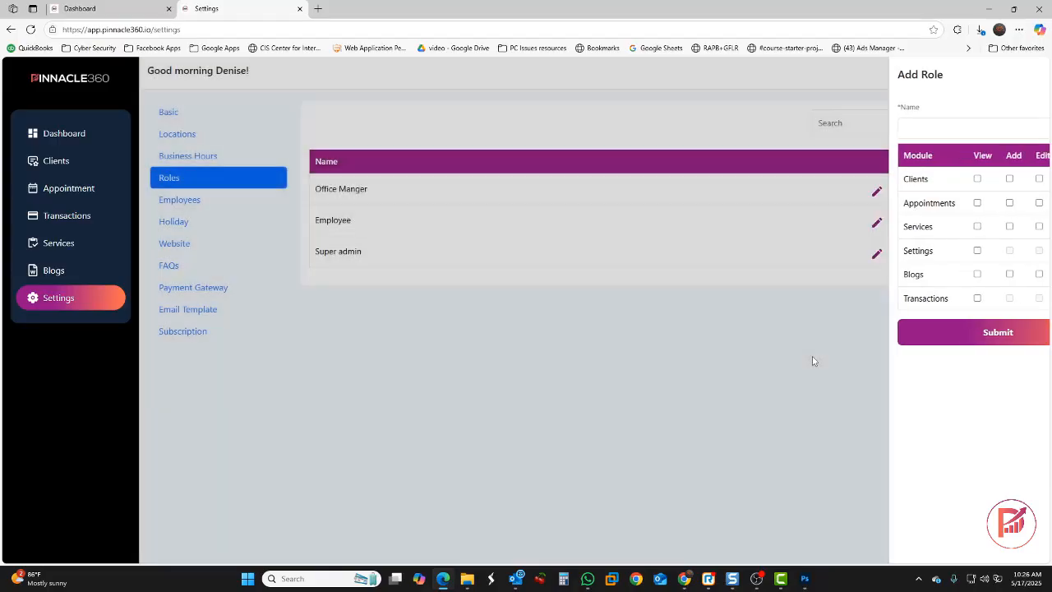
click(876, 192)
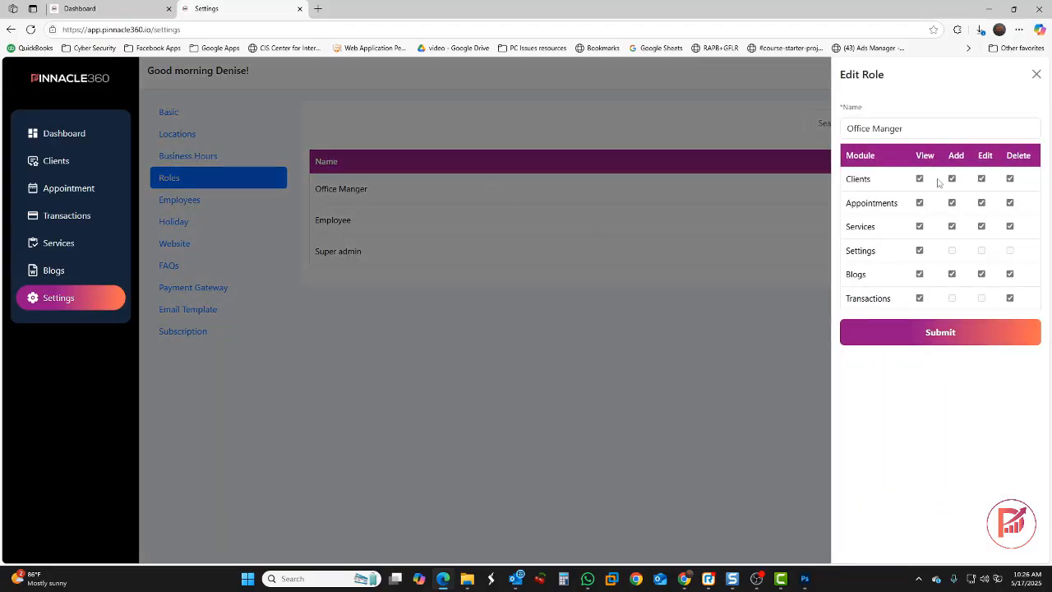
click(798, 350)
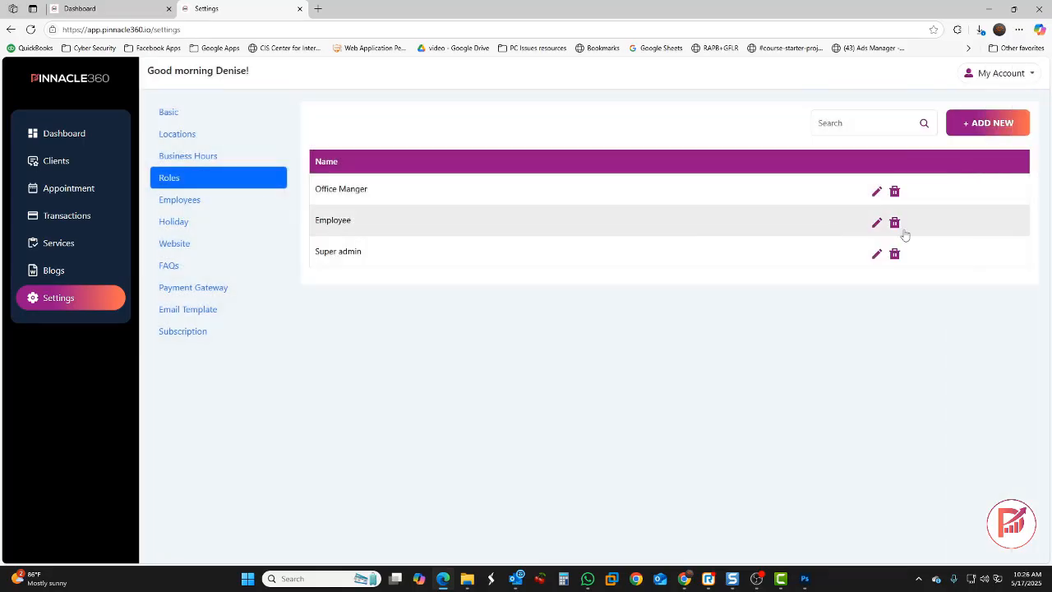
click(876, 220)
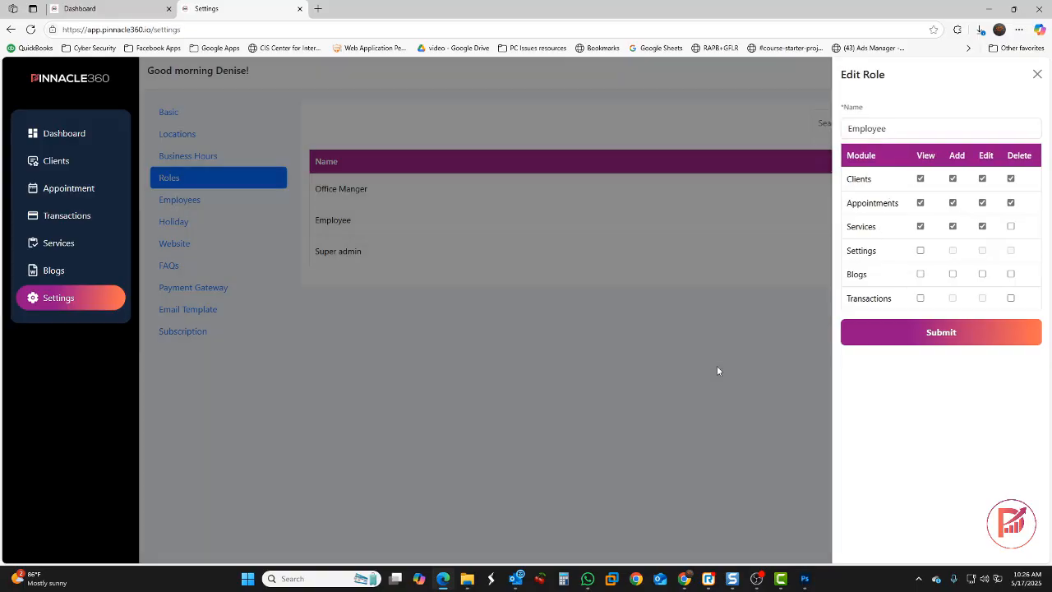
click(716, 366)
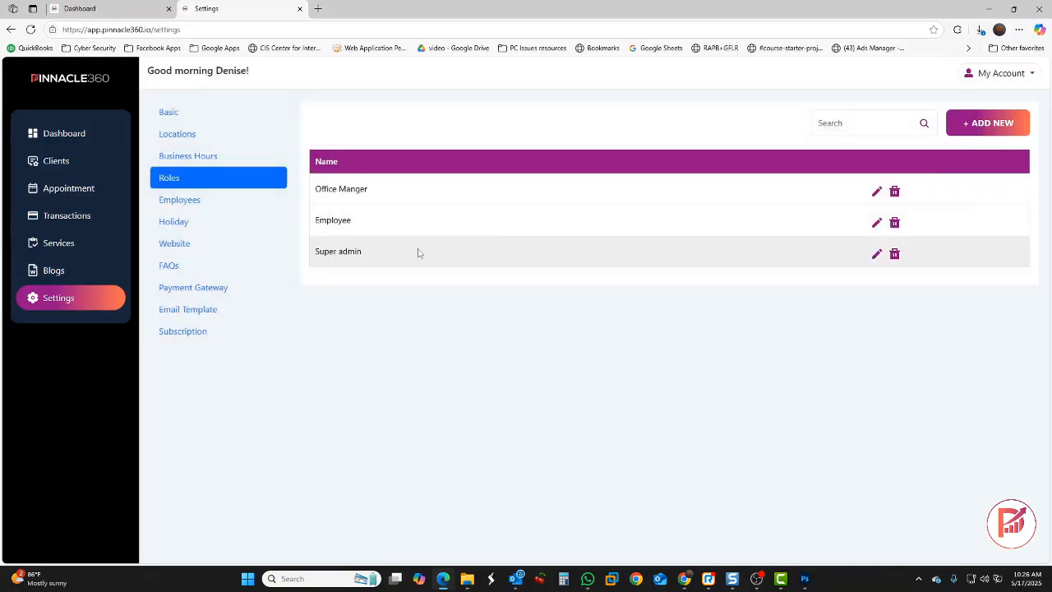
click(189, 205)
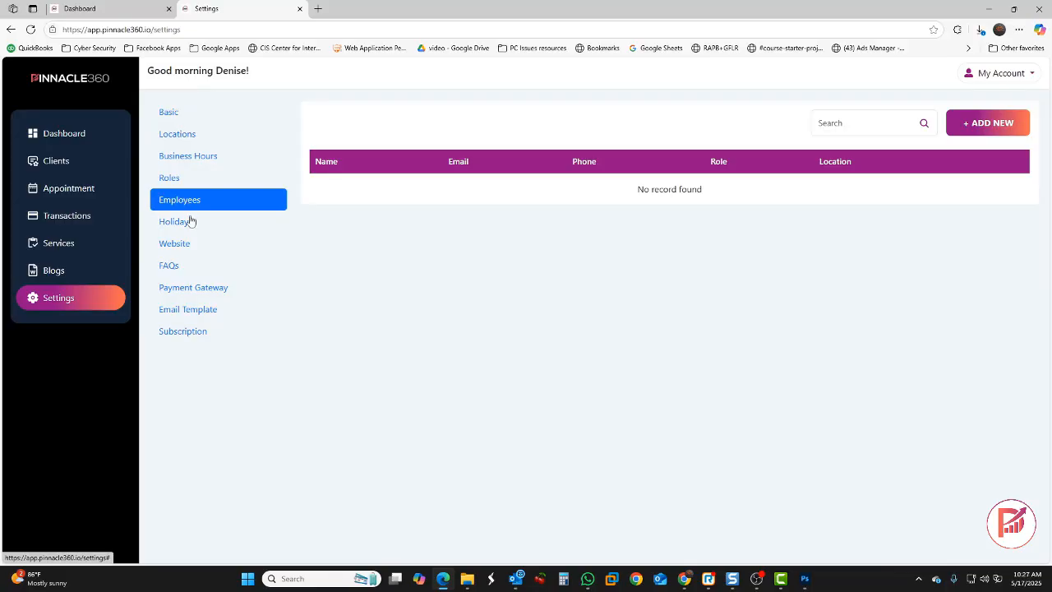
Start a new employee offering all services, located at Head Office with the Employee role
click(980, 123)
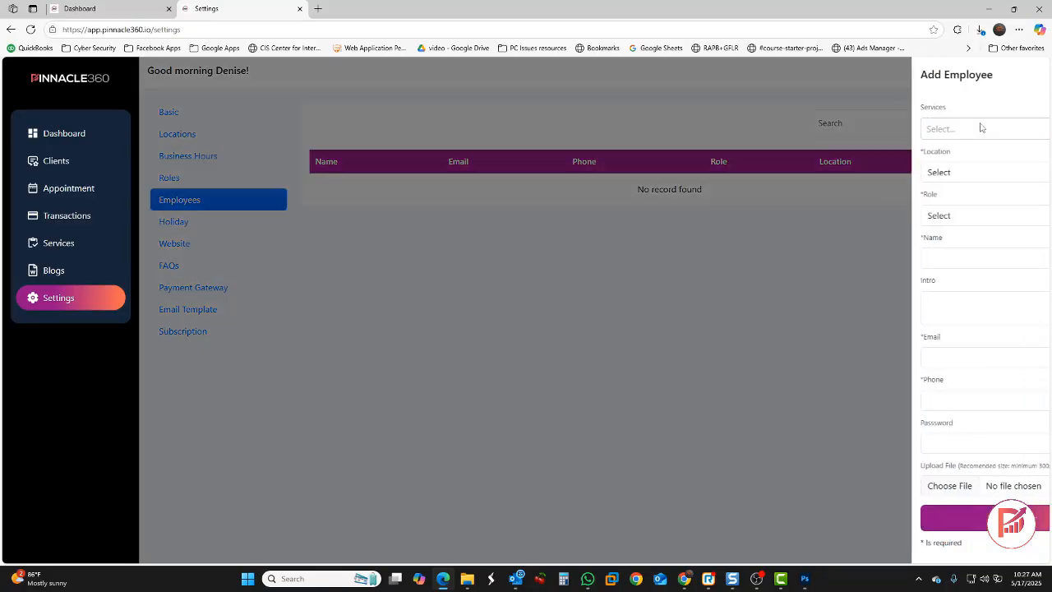
click(878, 133)
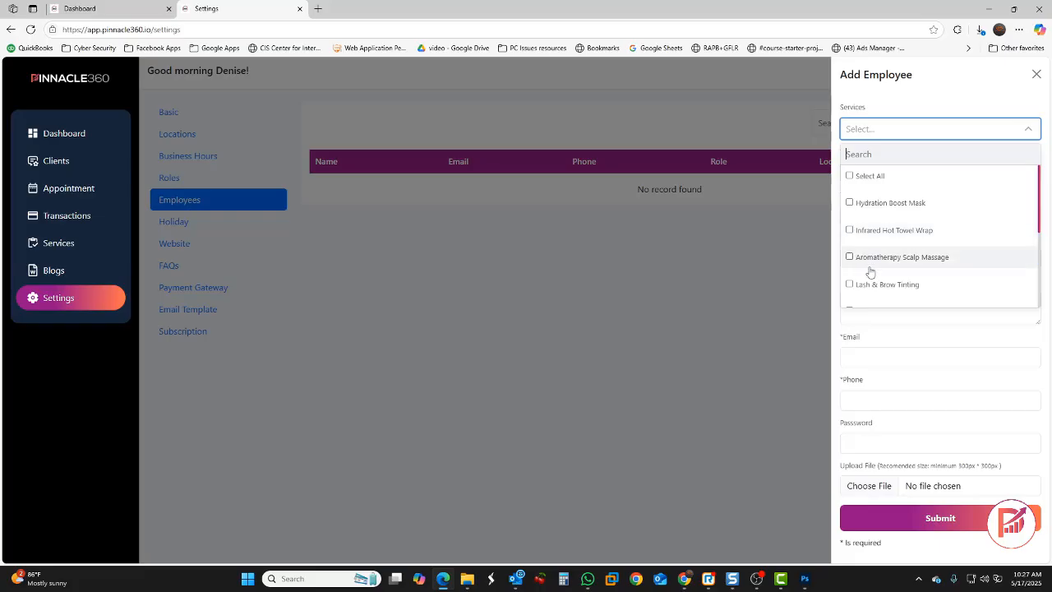
click(851, 176)
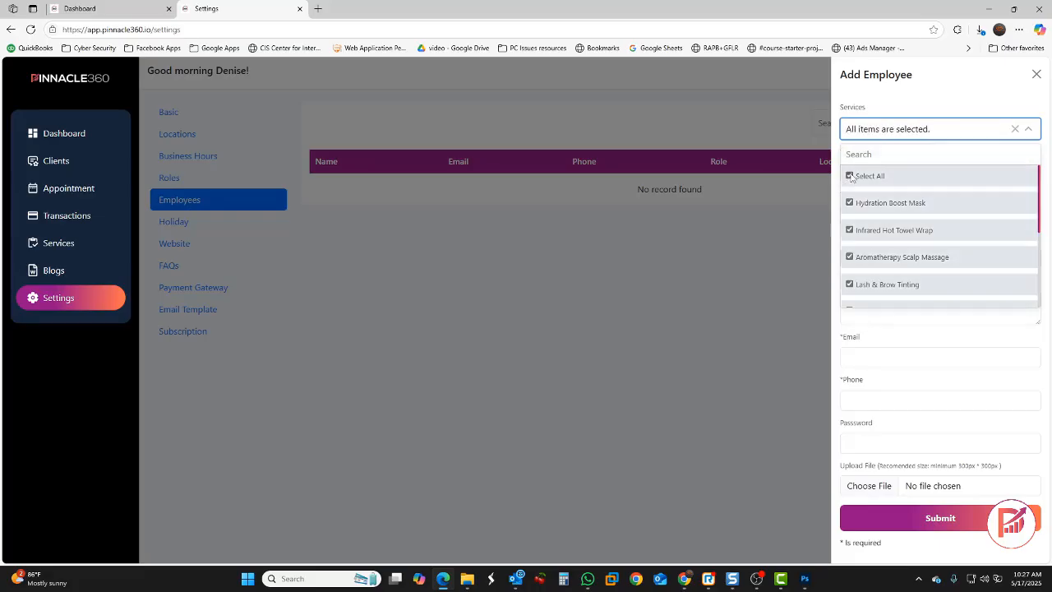
click(838, 326)
click(884, 174)
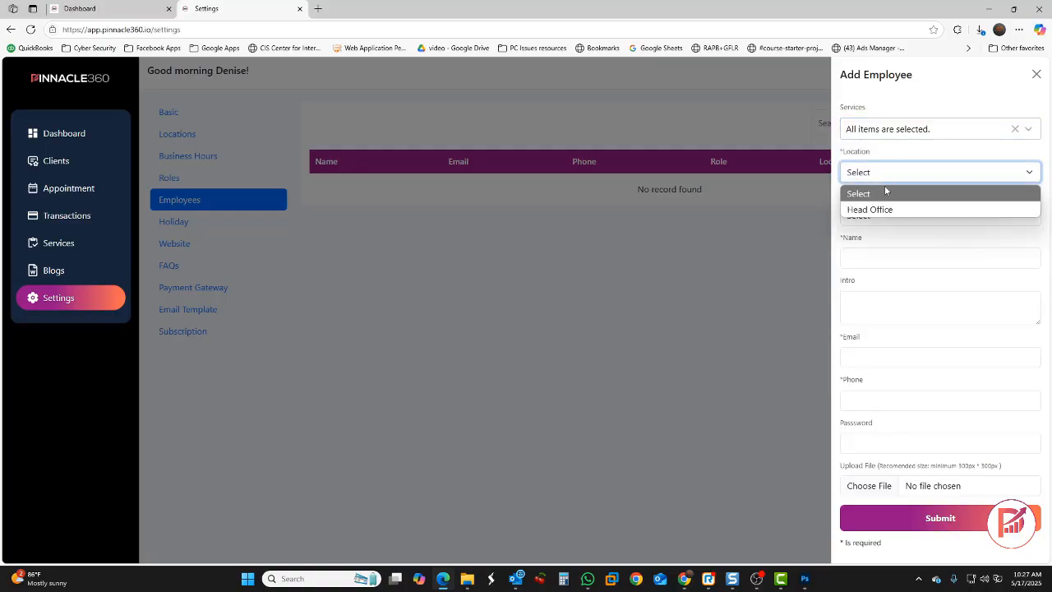
click(881, 209)
click(879, 218)
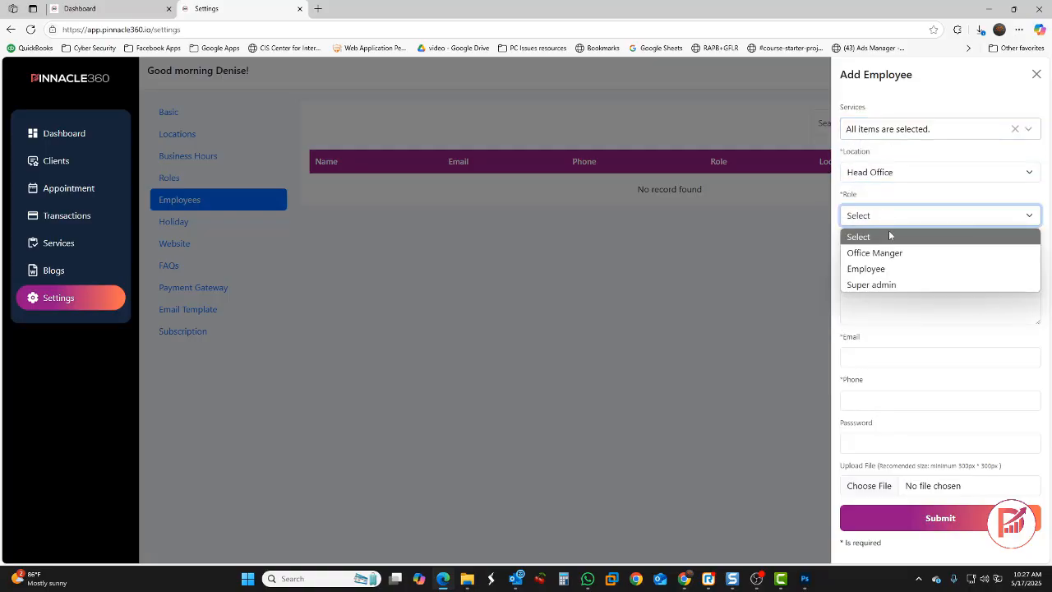
click(899, 269)
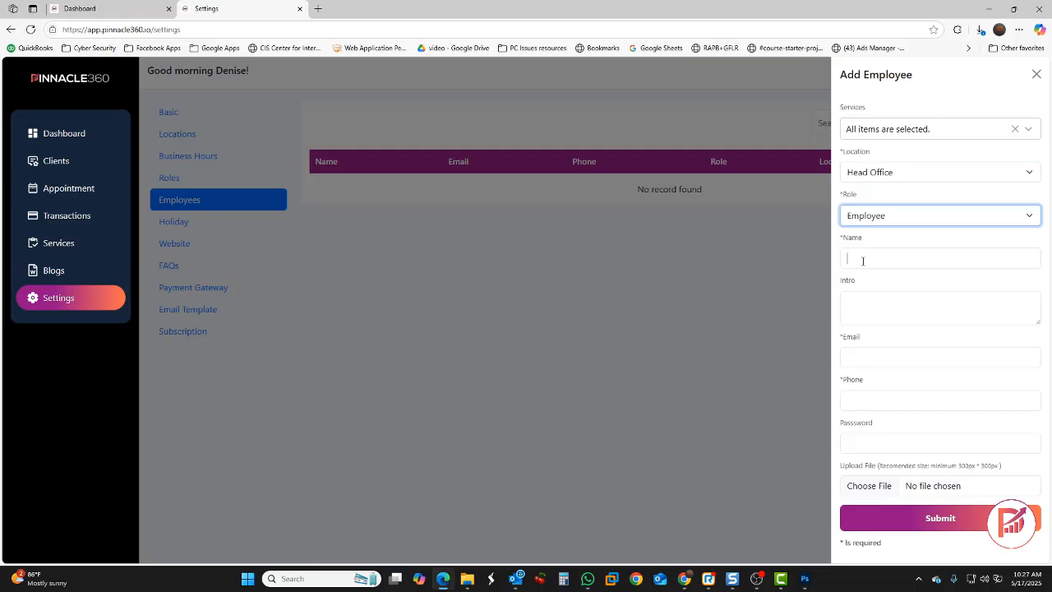
Enter the staff member's full name, intro text and email address
click(862, 260)
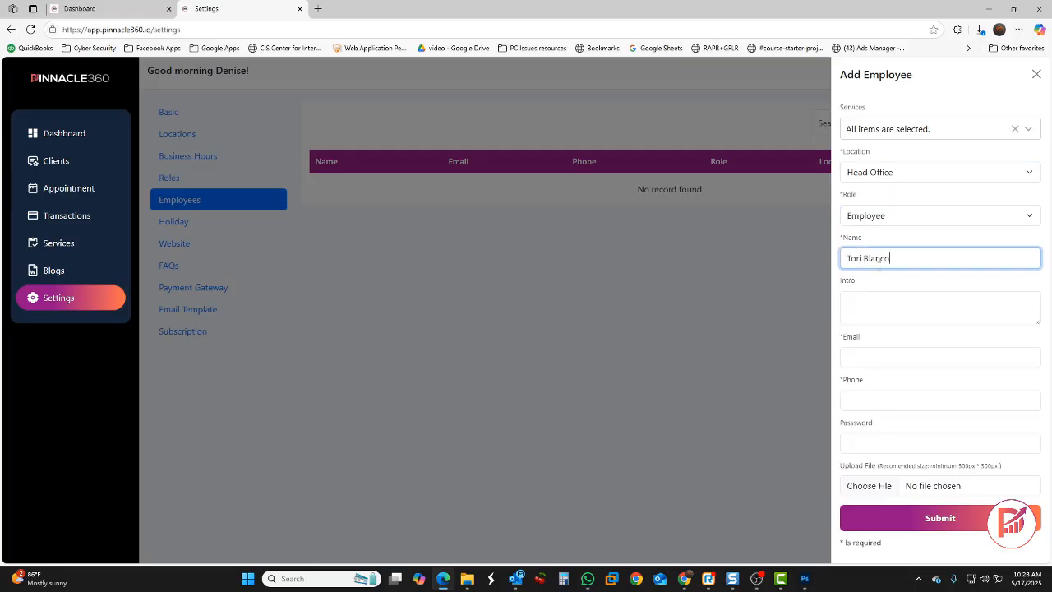
click(878, 304)
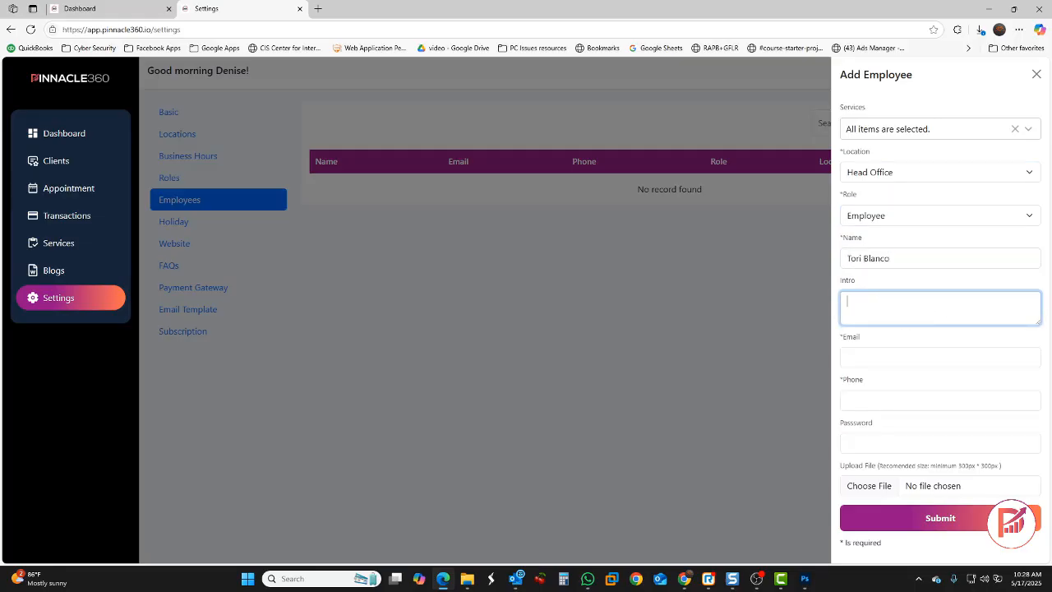
key(alt+Tab)
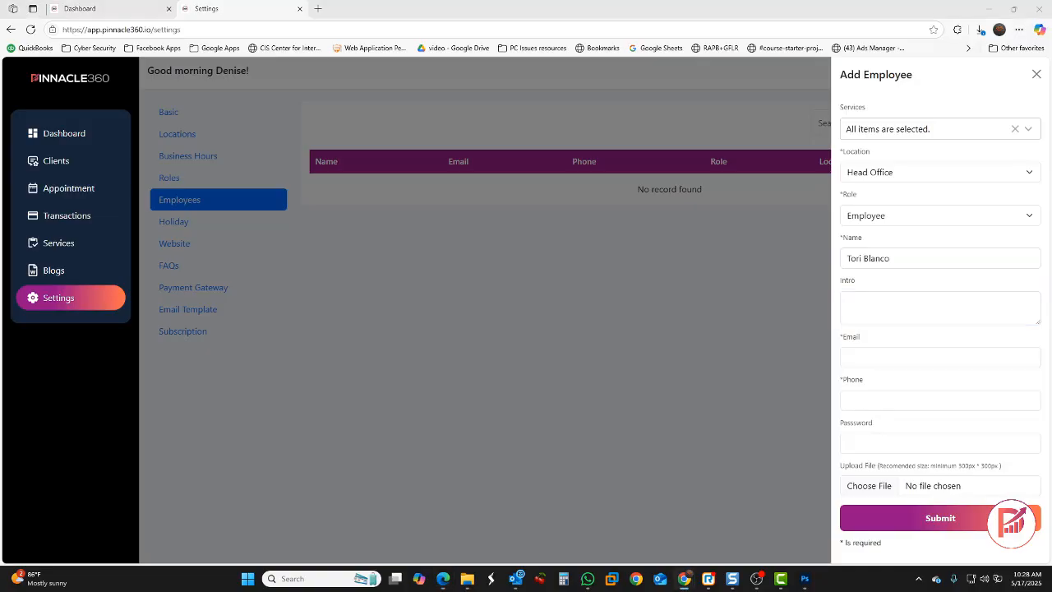
click(926, 308)
key(ctrl+v)
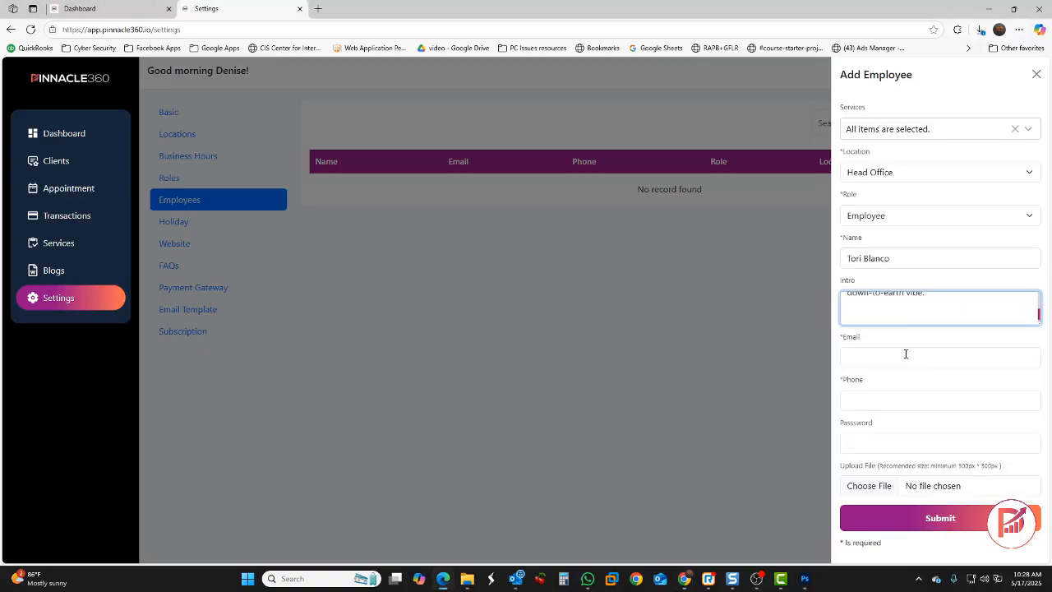
click(905, 354)
key(alt+Tab)
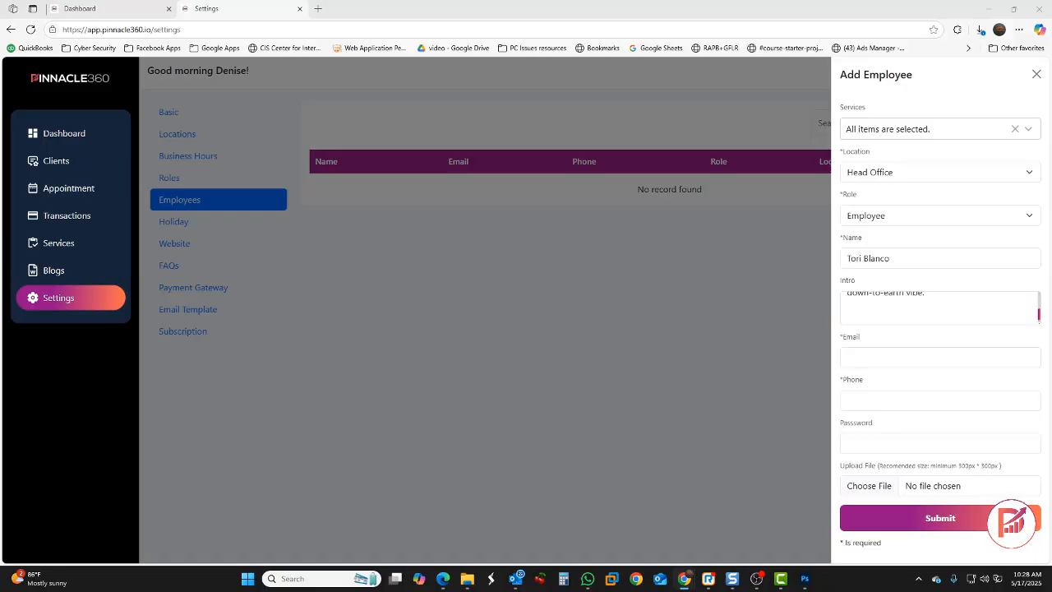
key(alt+Tab)
key(ctrl+v)
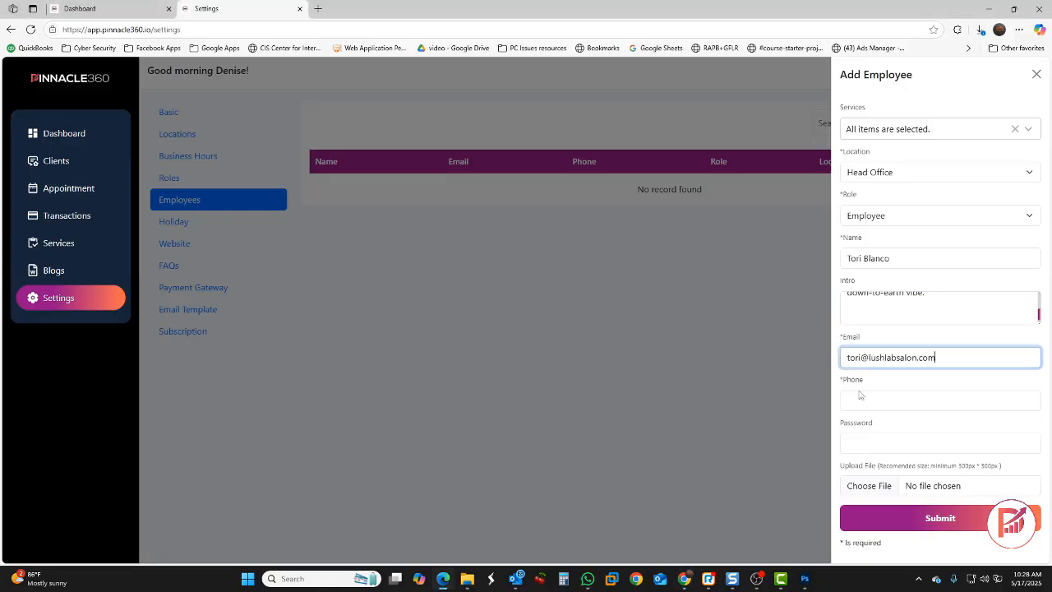
Add the phone number and password, attach asian.jpg as the photo, and save the employee
click(940, 403)
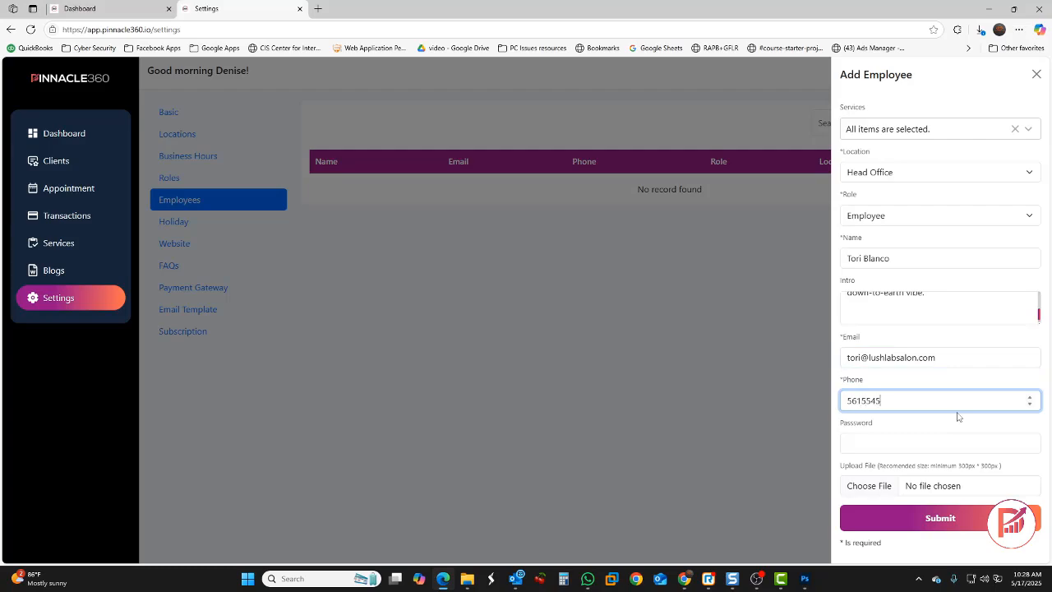
click(922, 448)
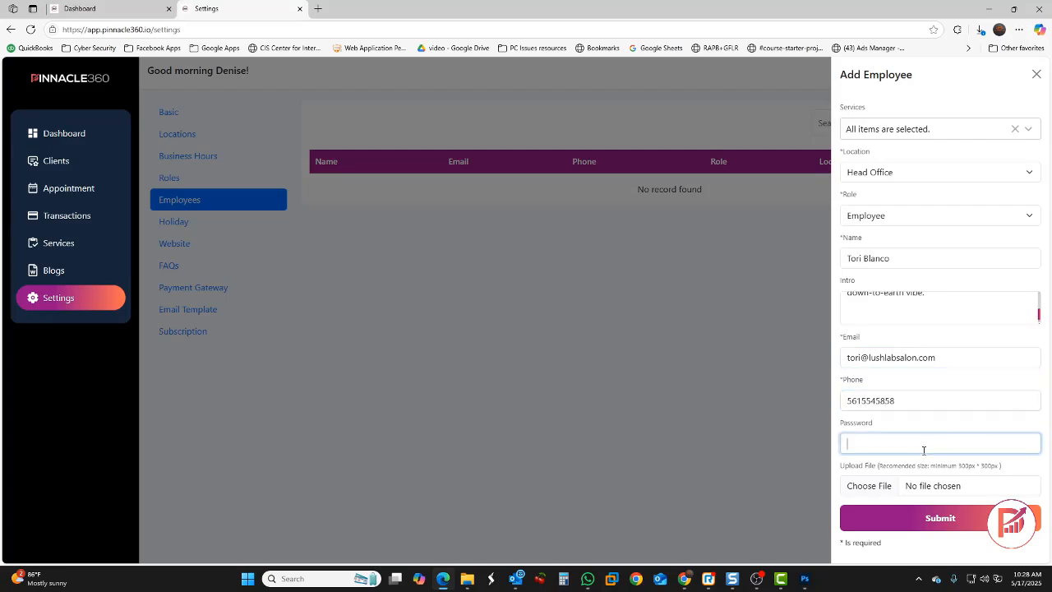
text(••••••)
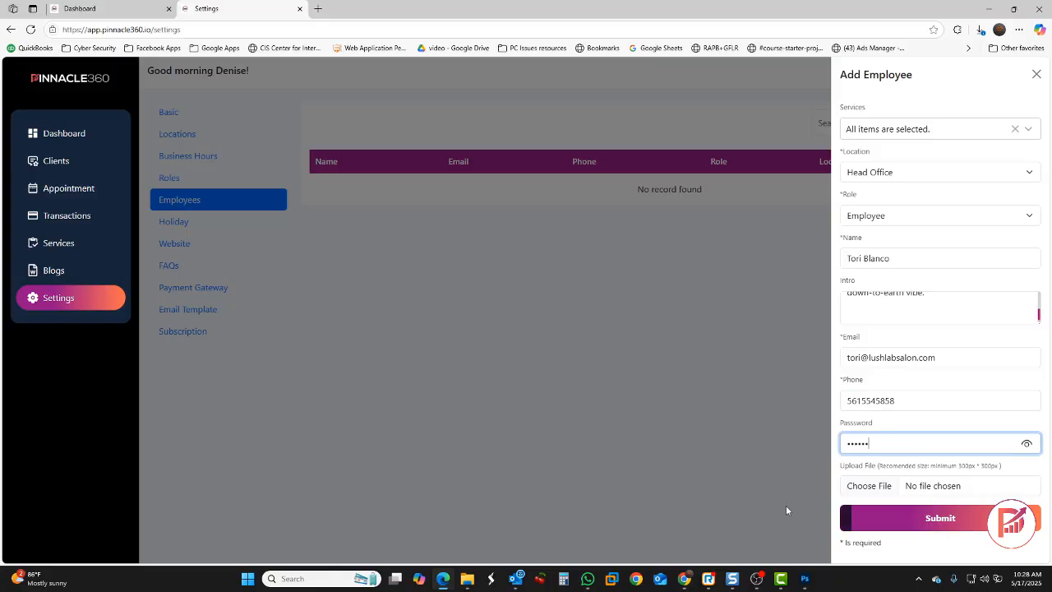
click(868, 486)
scroll(238, 142, down, 5)
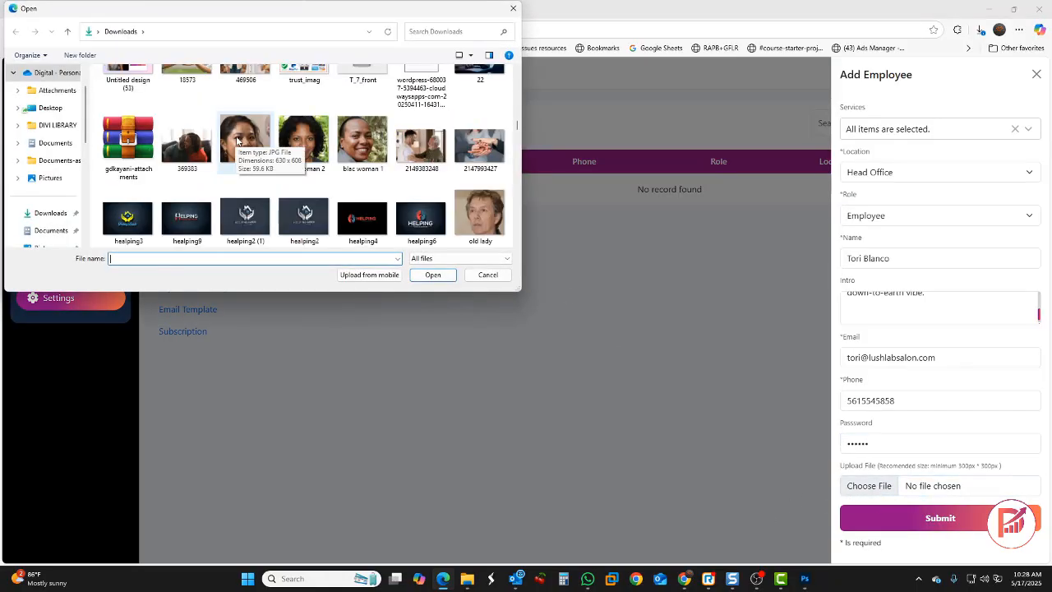
double_click(237, 141)
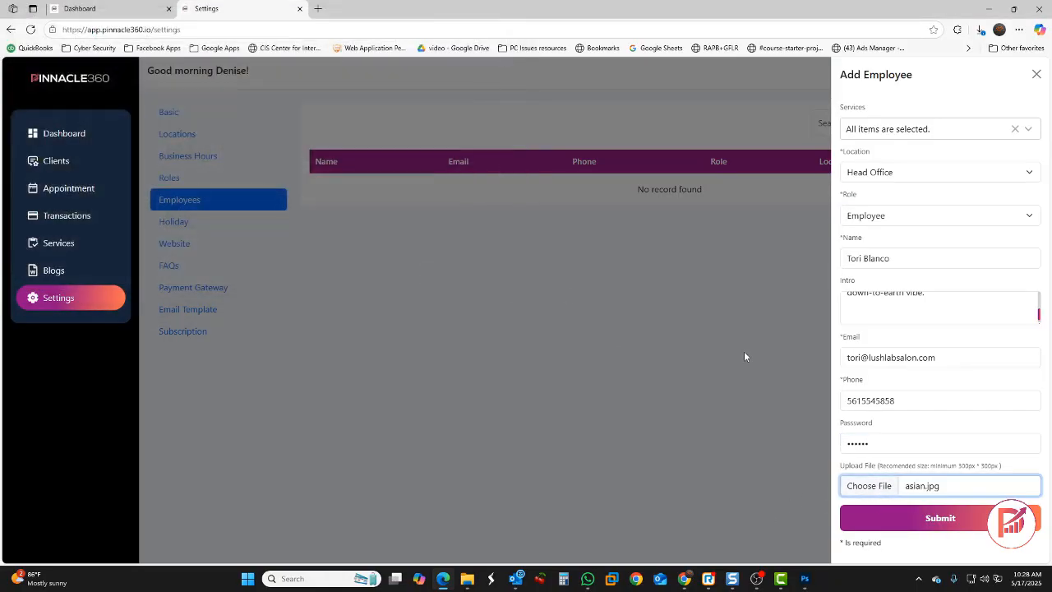
click(939, 519)
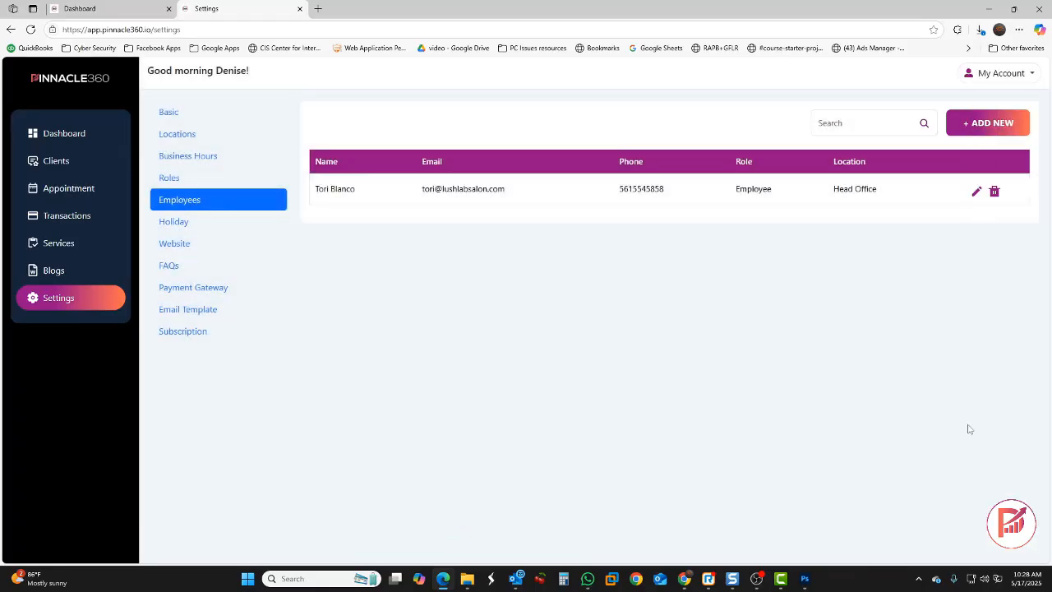
Start another Employee offering Hydration Boost Mask, Infrared Hot Towel Wrap, Aromatherapy Scalp Massage and Lash & Brow Tinting
click(986, 123)
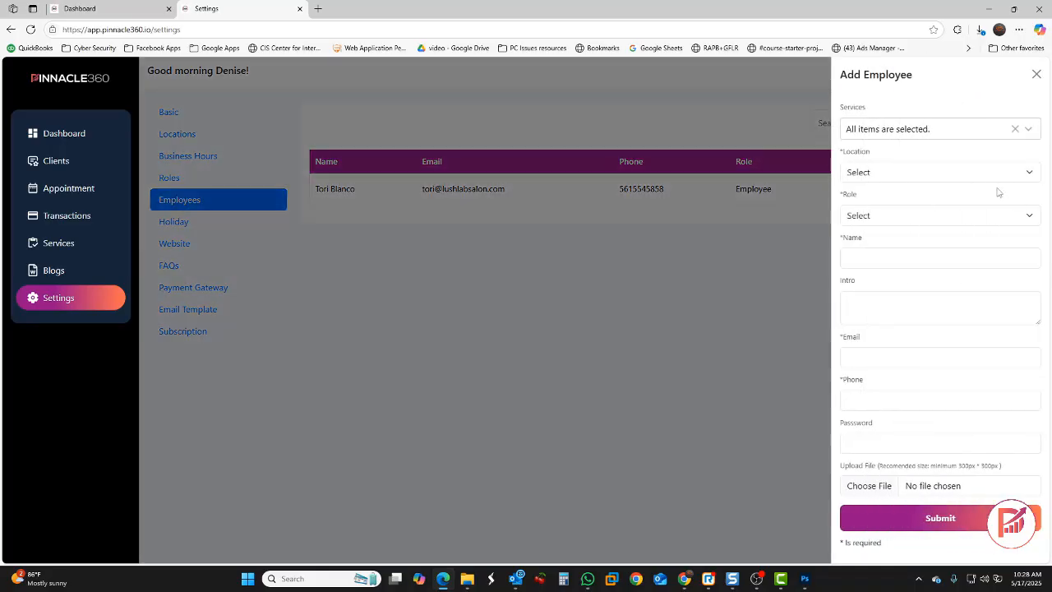
click(966, 135)
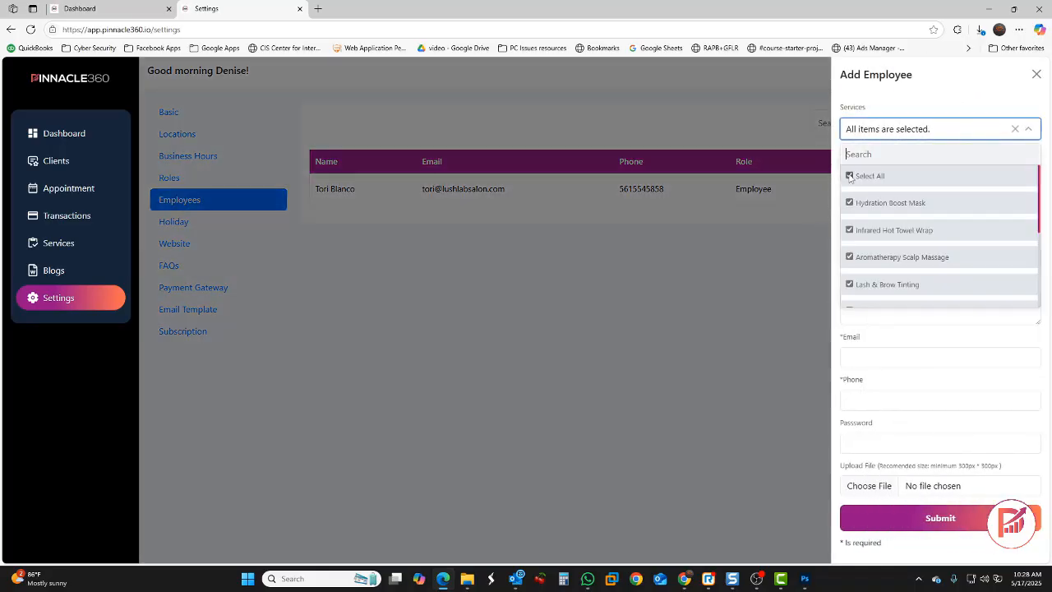
click(850, 176)
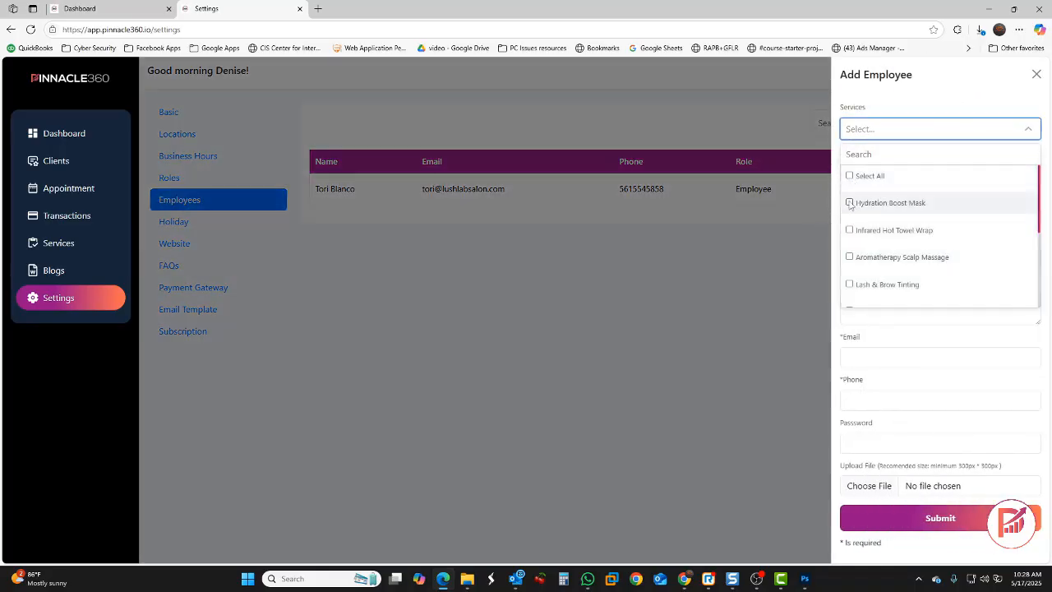
click(849, 203)
click(850, 230)
click(849, 256)
click(850, 285)
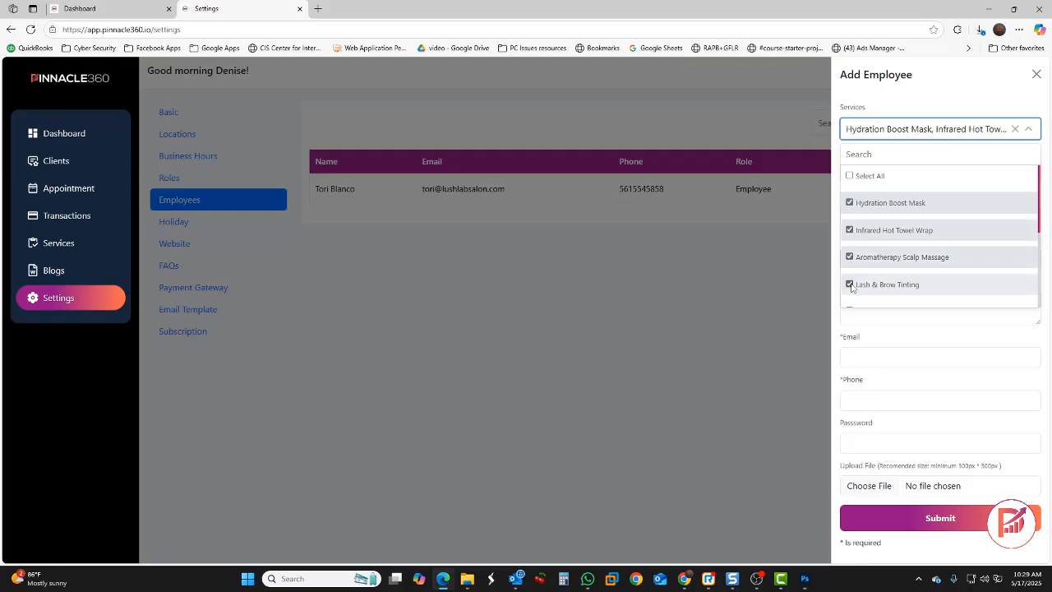
click(840, 333)
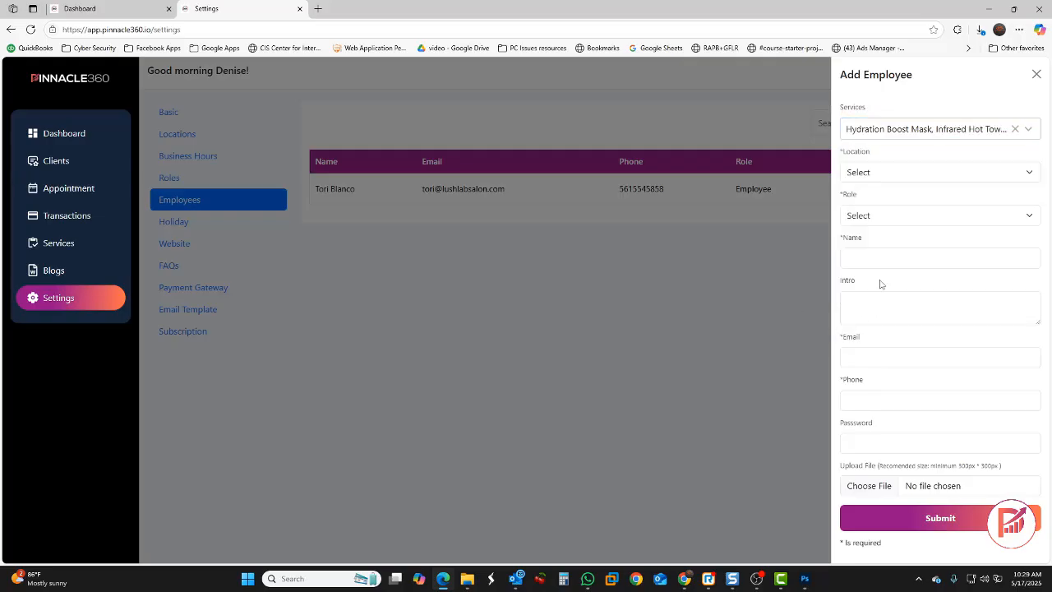
click(886, 220)
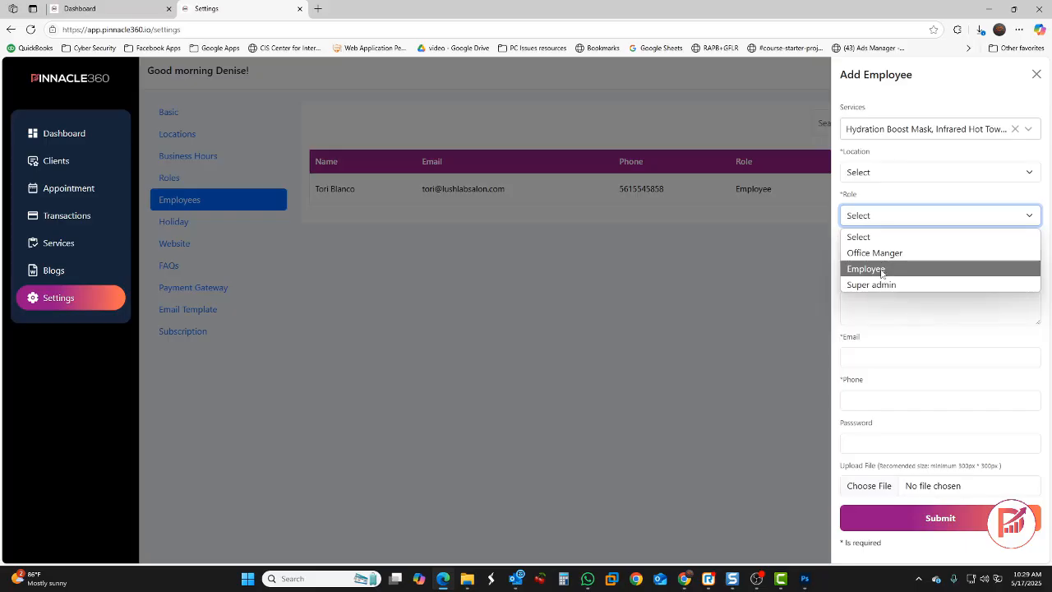
click(883, 269)
Paste in the staff member's full name, intro text and email address
click(869, 260)
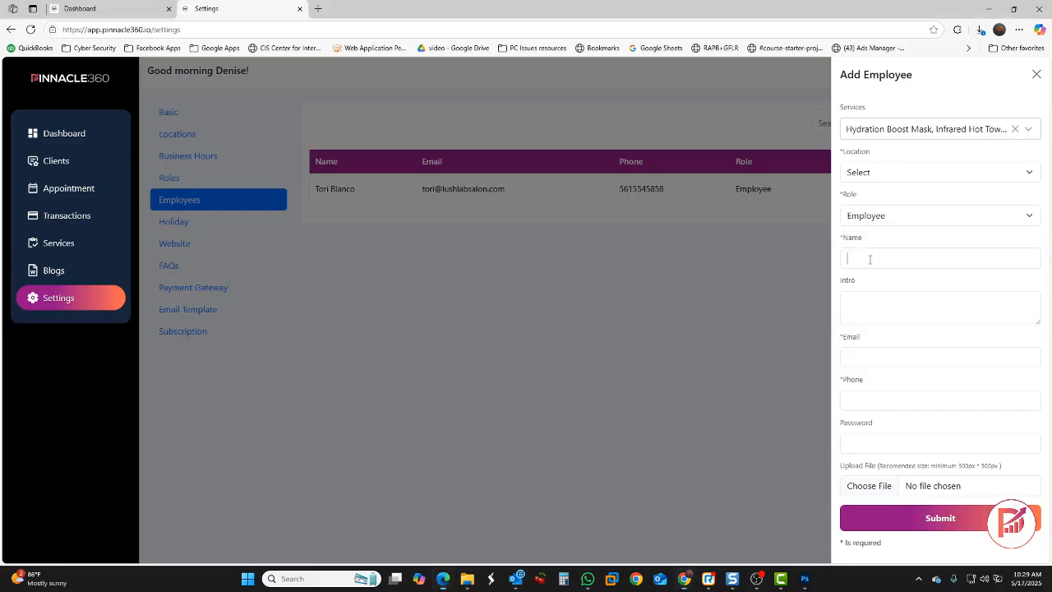
click(866, 304)
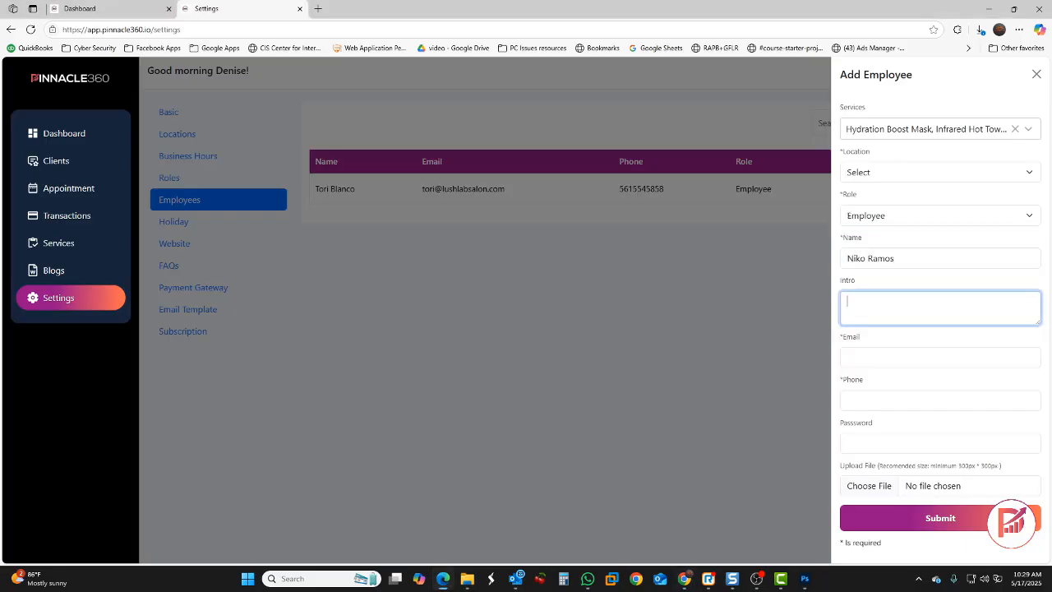
click(879, 301)
key(ctrl+v)
click(878, 358)
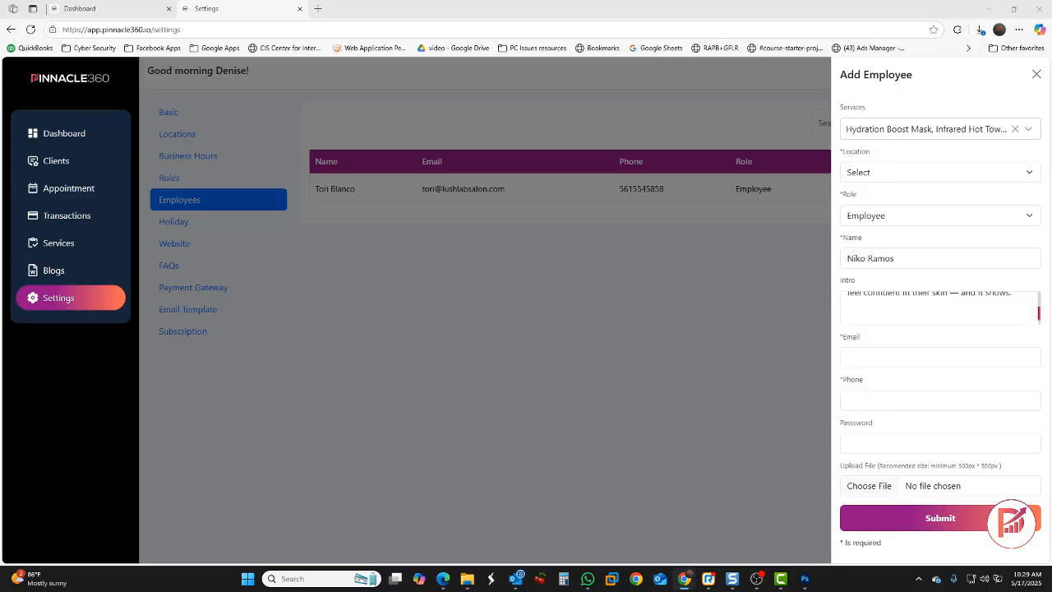
click(877, 358)
key(ctrl+v)
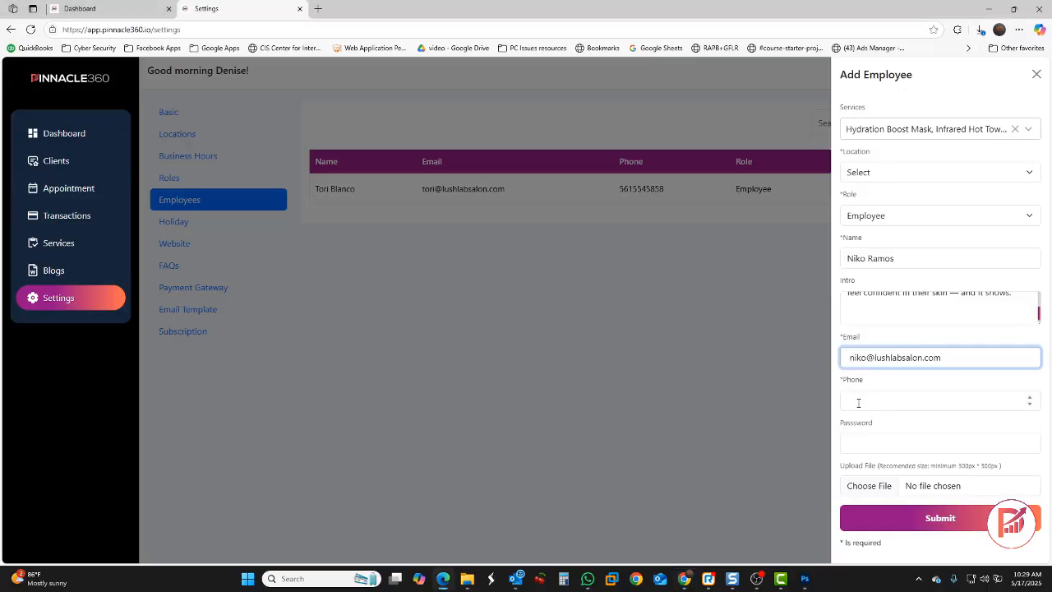
Add phone and password, attach blac woman 2.jpg, set location Head Office, and save
click(858, 403)
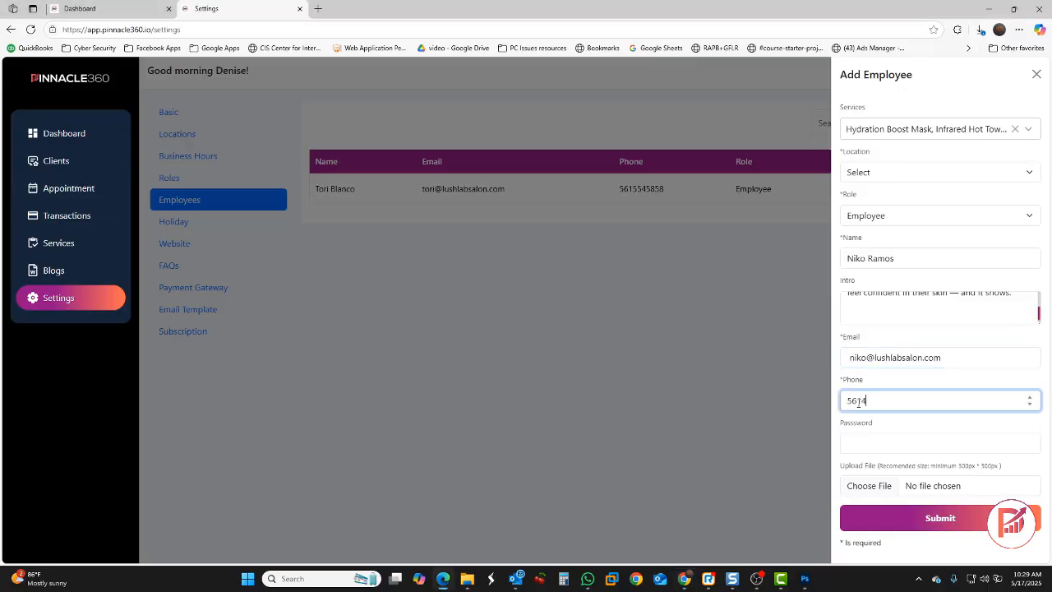
click(855, 452)
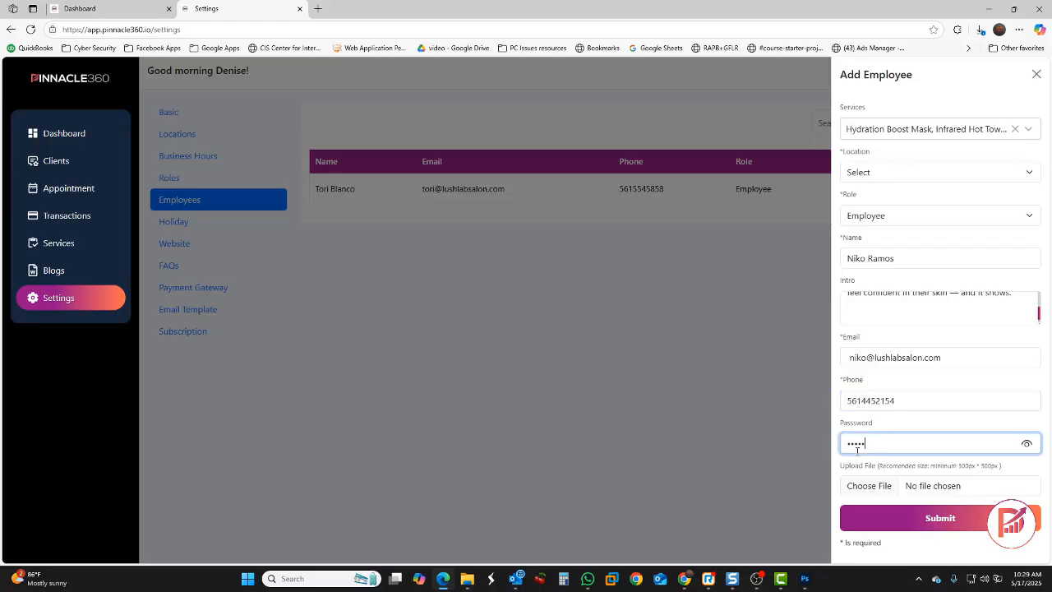
key(Tab)
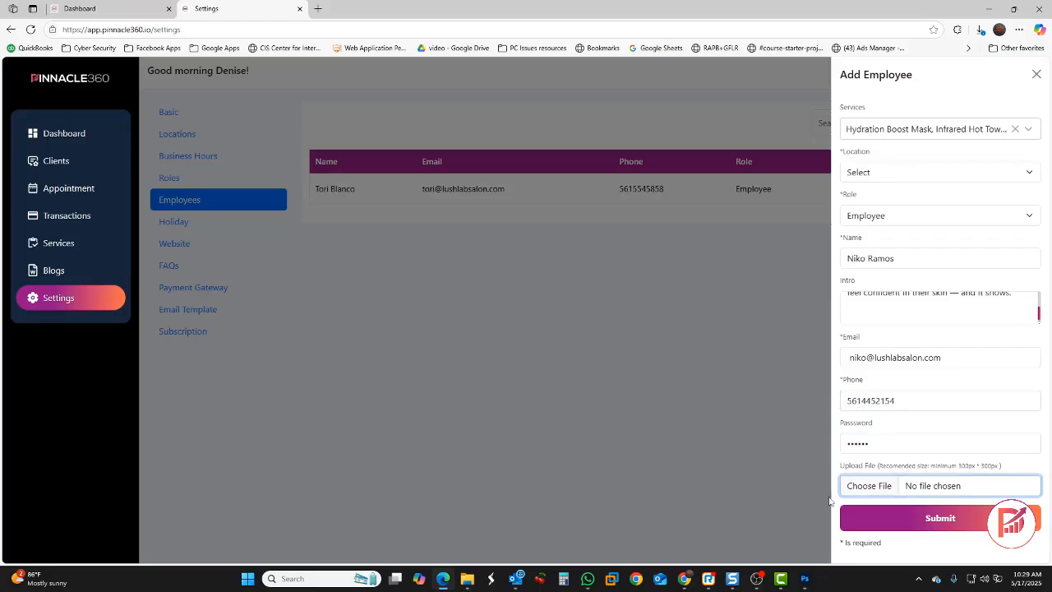
click(871, 490)
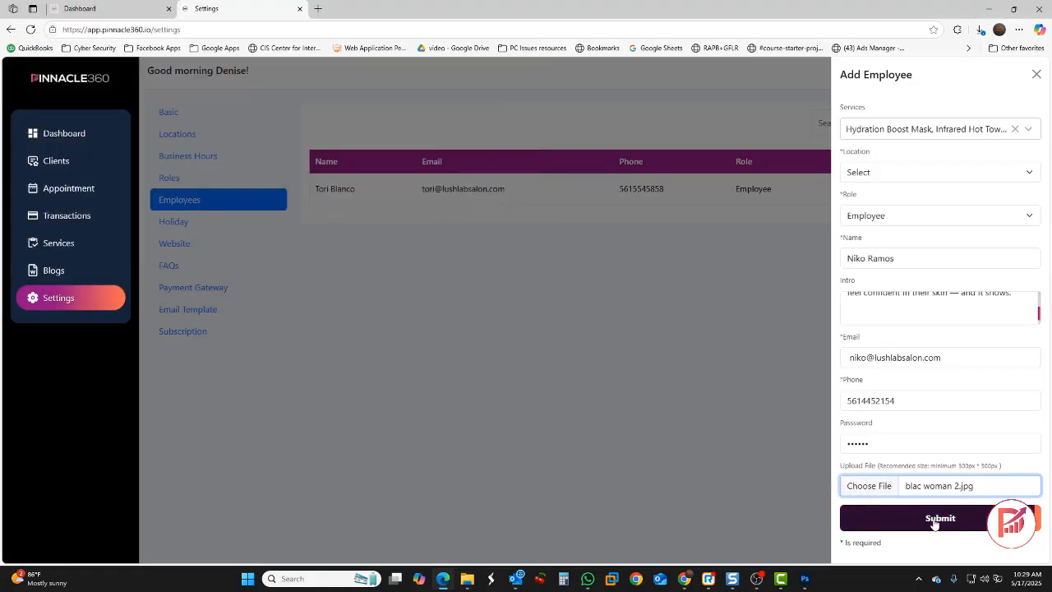
click(939, 520)
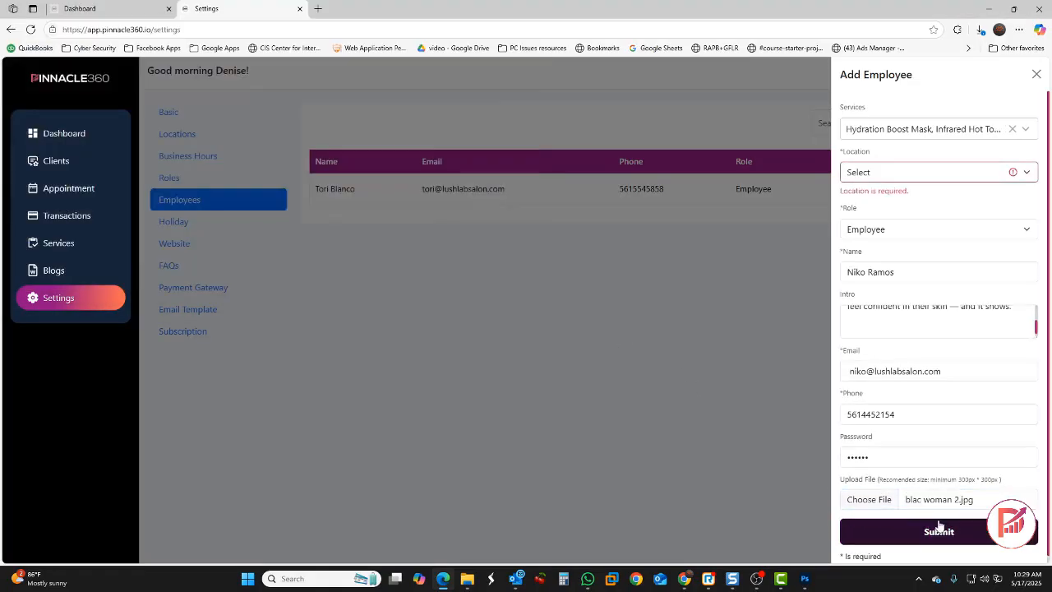
click(895, 174)
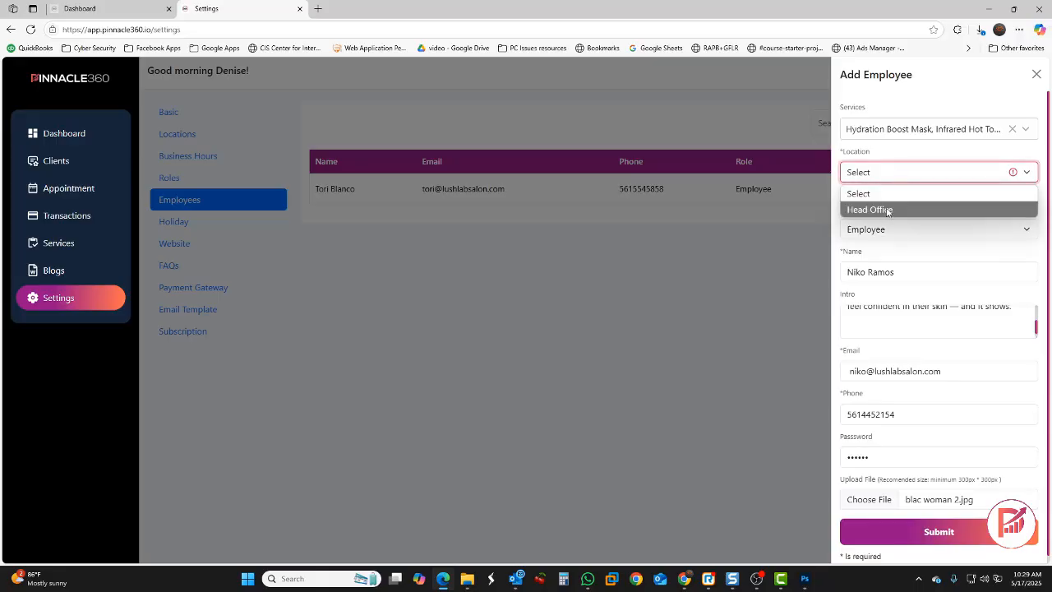
click(885, 209)
click(954, 516)
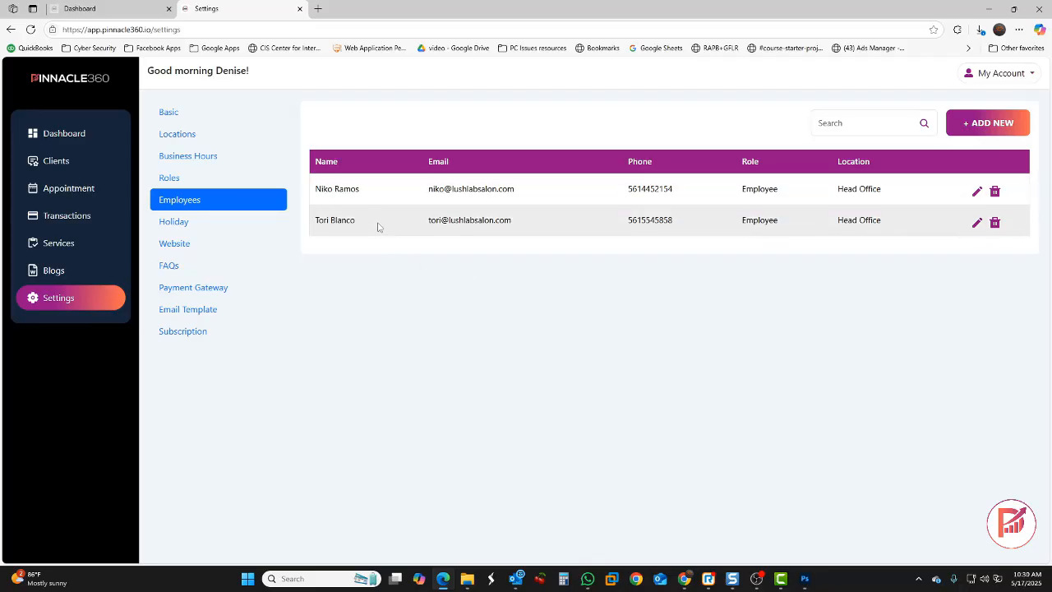
Begin a new Head Office holiday dated December 25, 2025 in Holiday settings
click(186, 228)
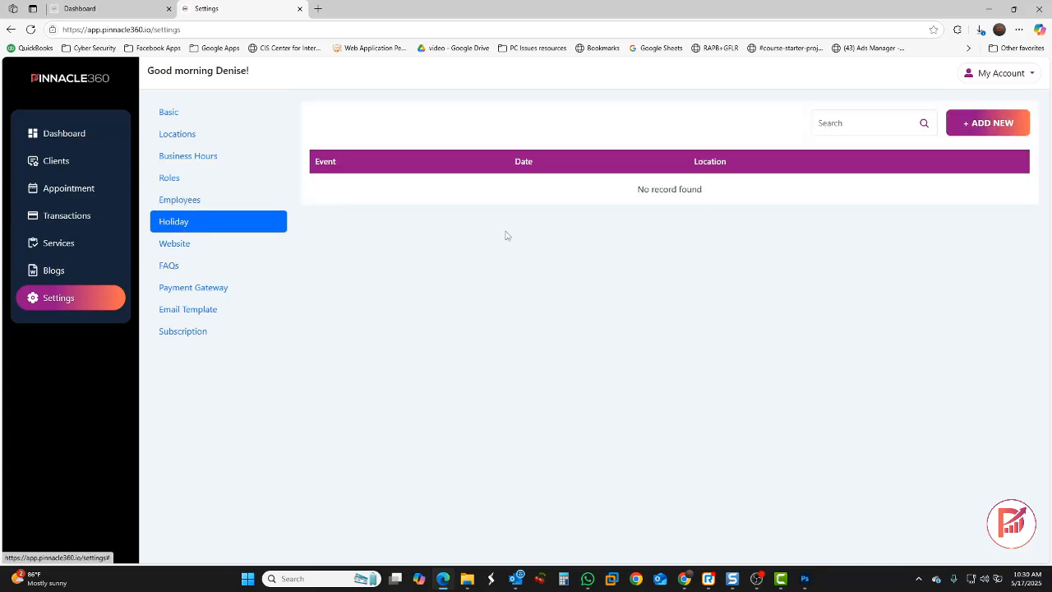
click(1002, 131)
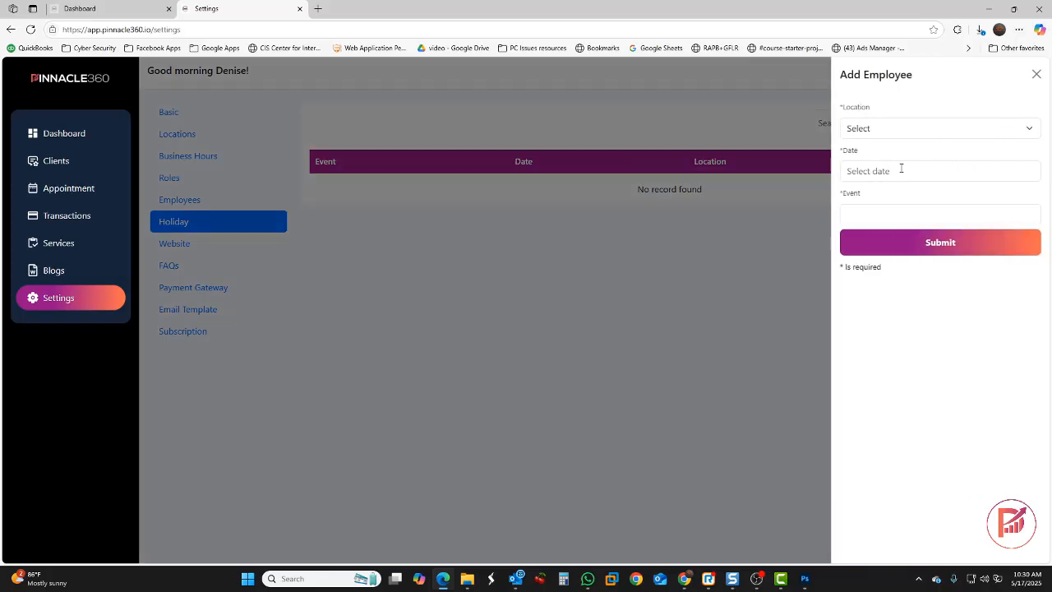
click(884, 131)
click(878, 167)
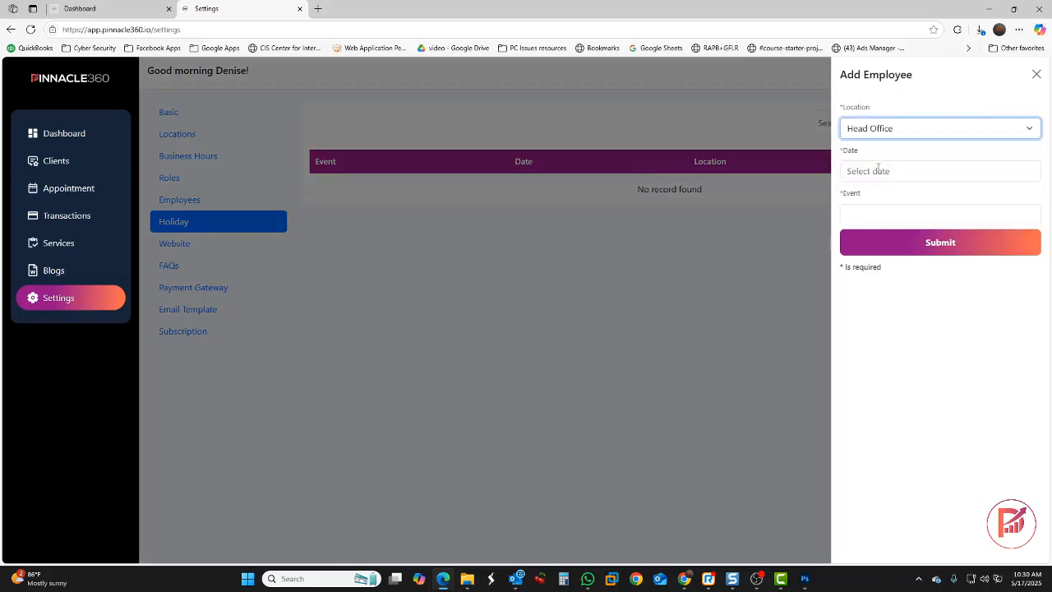
click(878, 170)
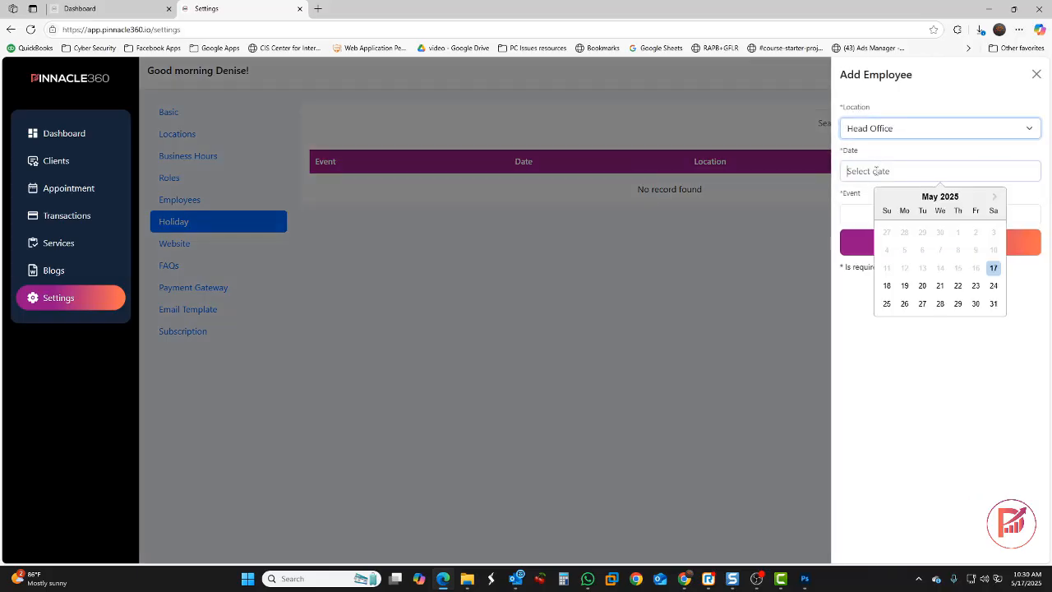
click(994, 197)
click(995, 197)
click(995, 197)
click(995, 197)
click(994, 198)
click(995, 197)
click(994, 199)
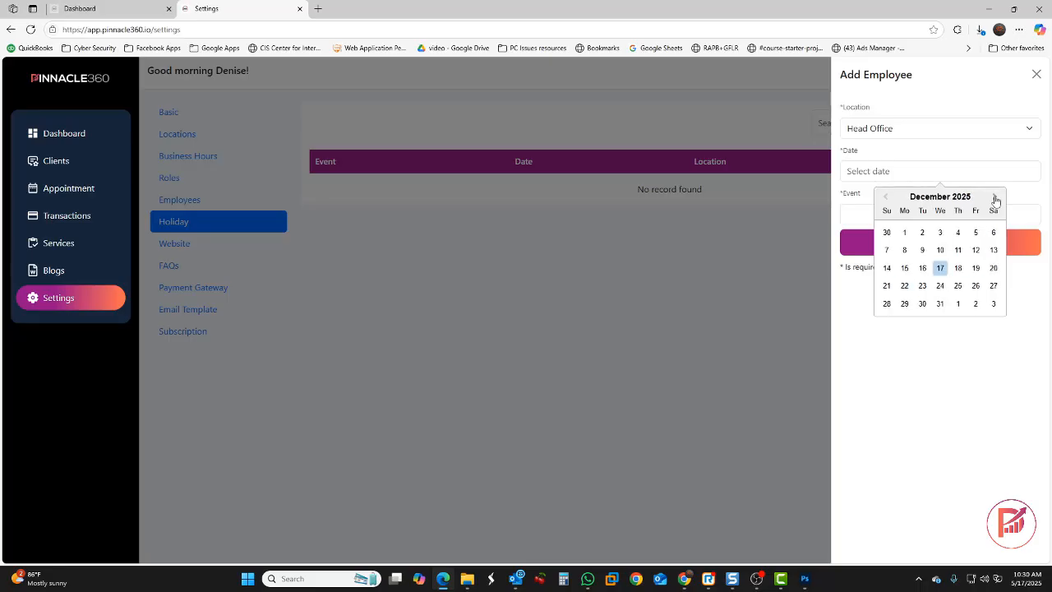
click(959, 286)
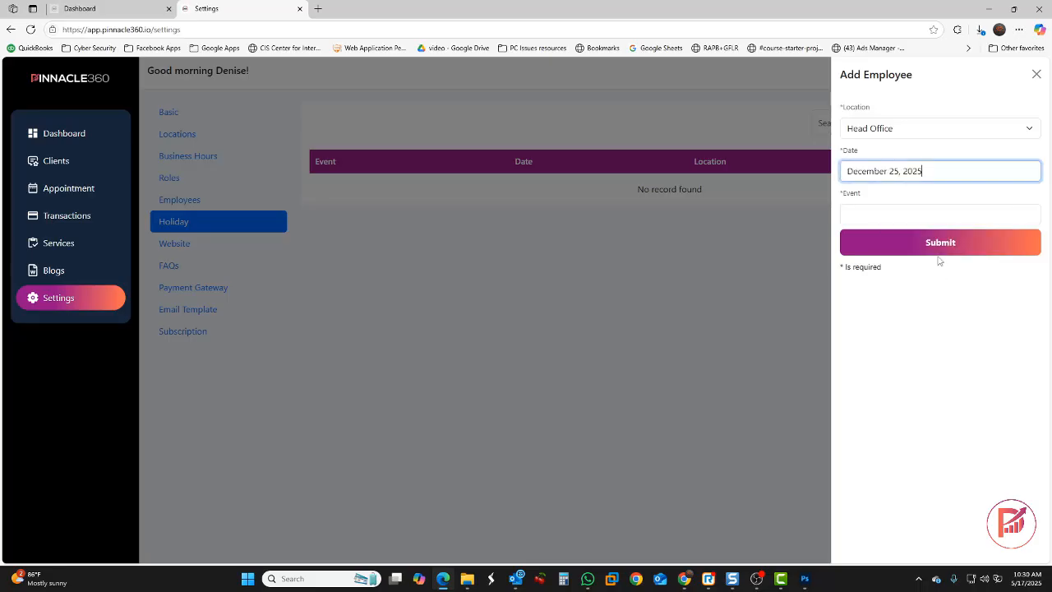
Name the holiday event Christmas Day and save it
click(876, 214)
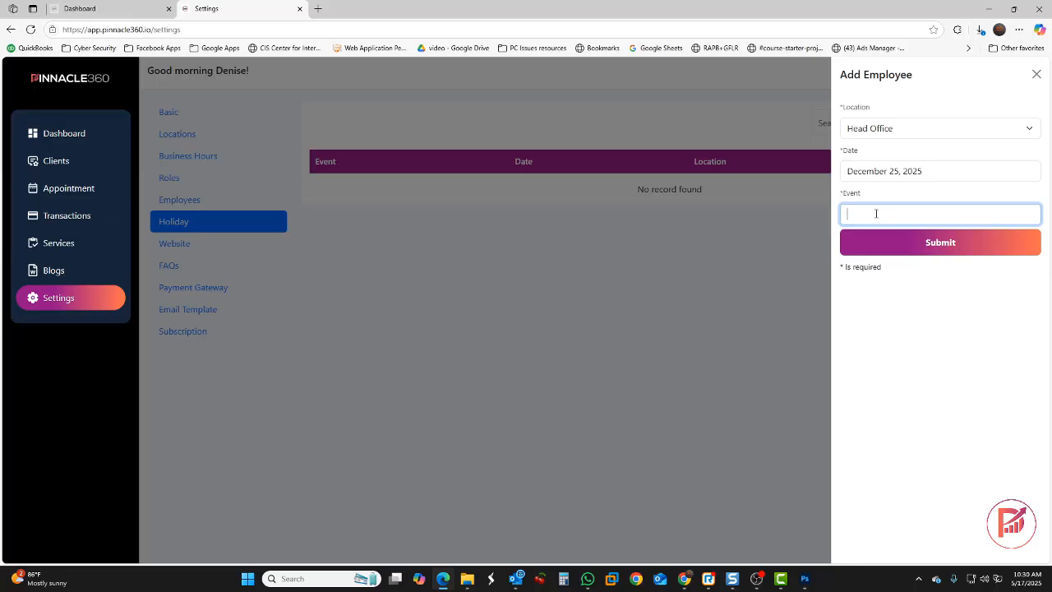
text(Christmas Day)
click(899, 244)
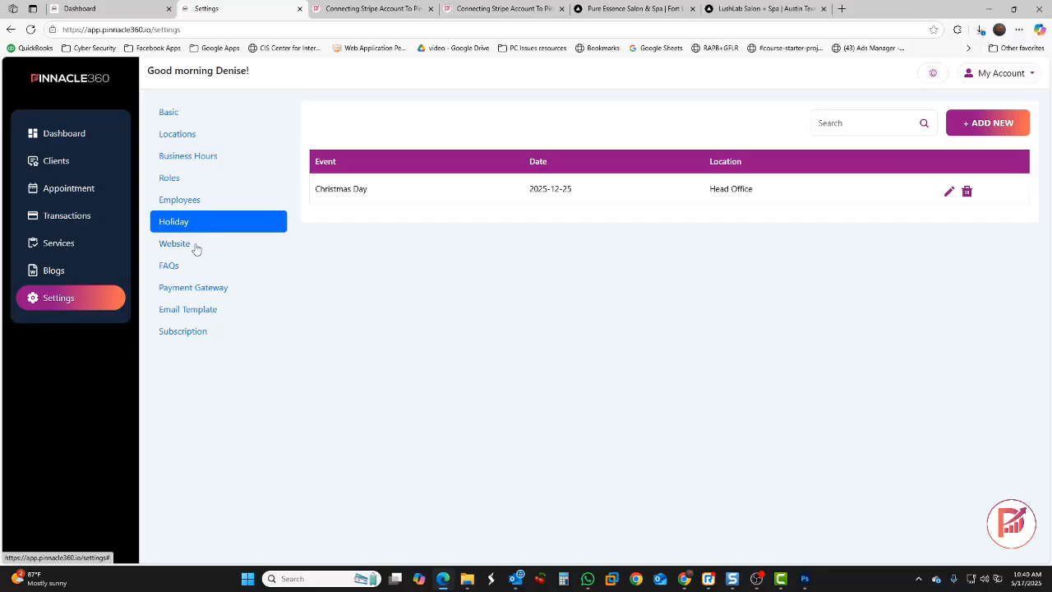
In Website settings, try the second theme, revert to the first, then view the Domain tab
click(196, 249)
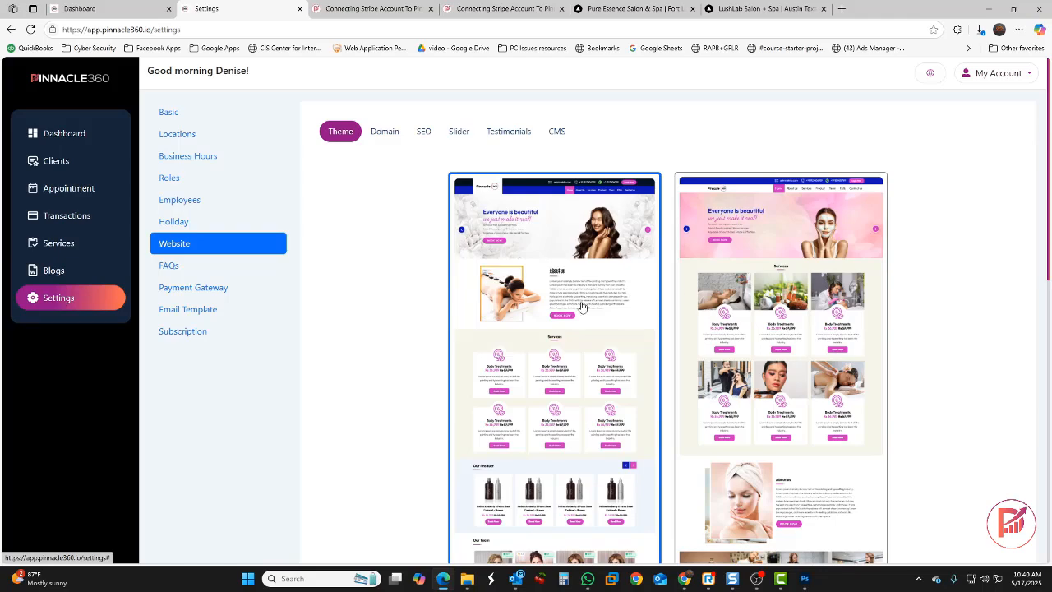
click(753, 299)
click(597, 309)
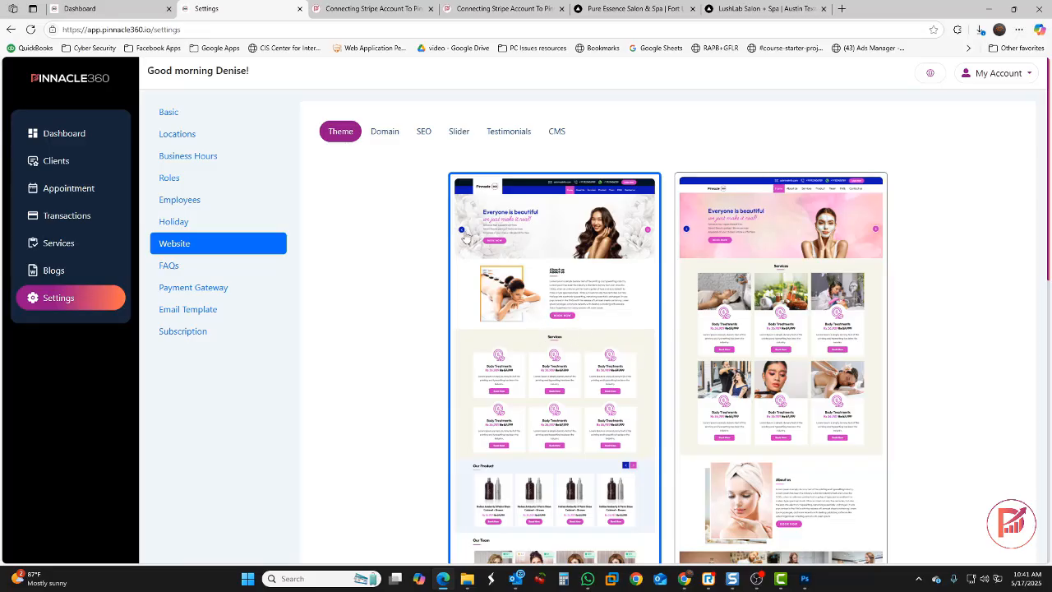
click(388, 133)
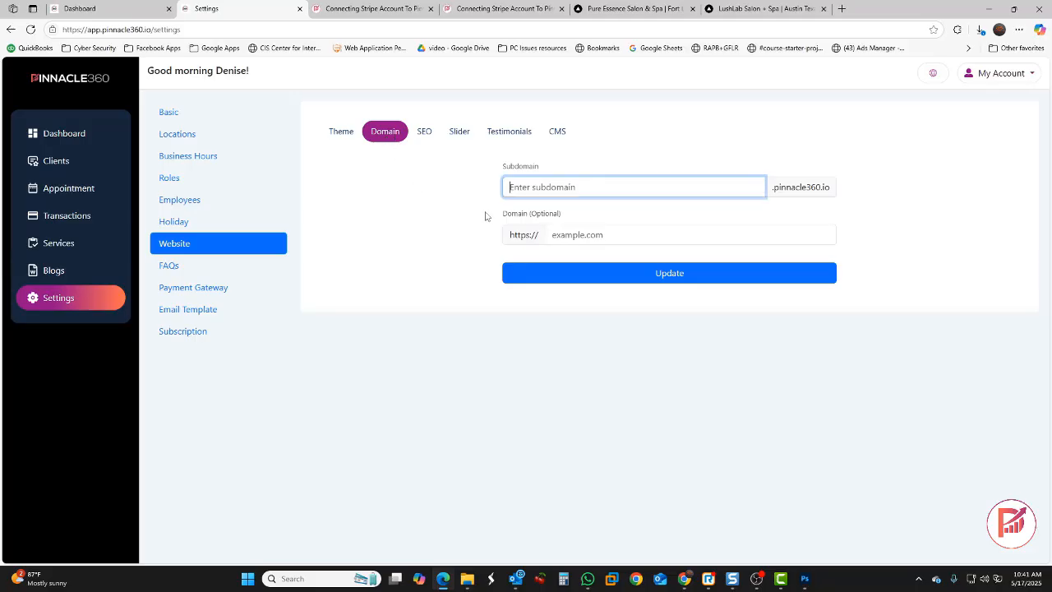
Save lushlabssalon as the website subdomain and bring up the SEO settings
text(lushlabssalon)
click(651, 279)
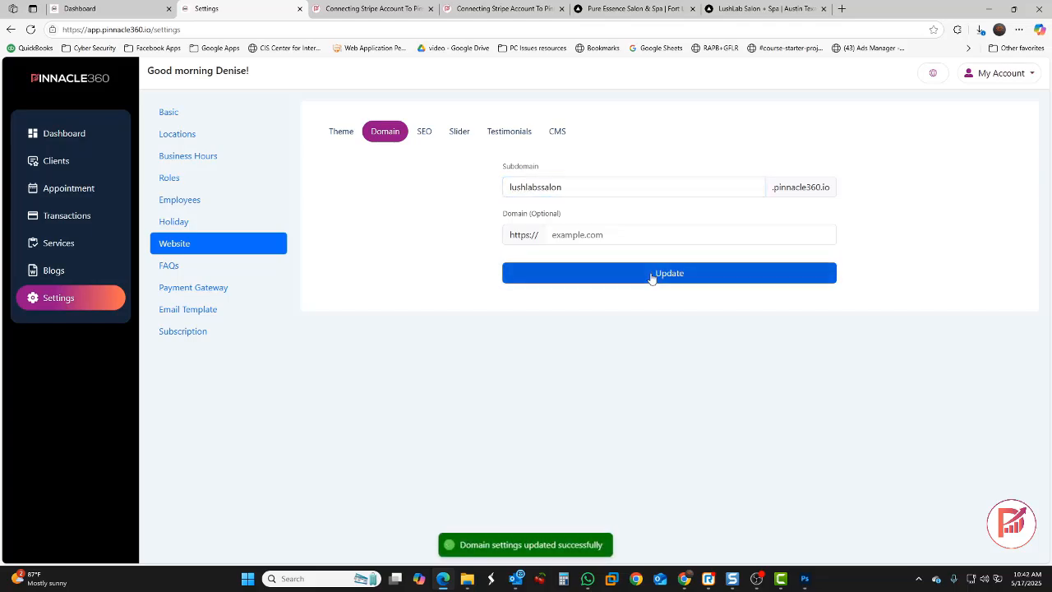
click(424, 132)
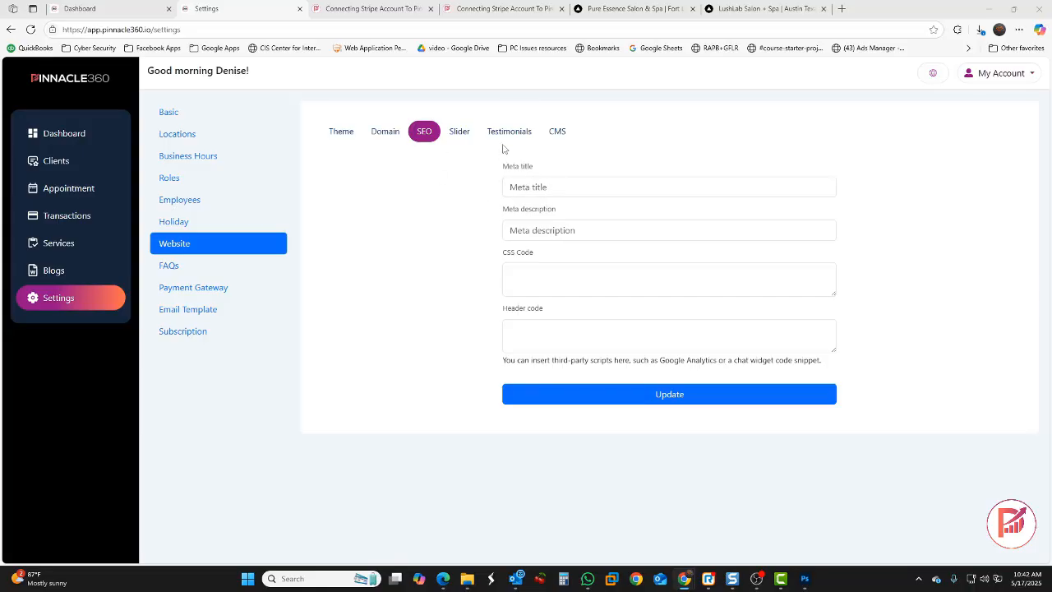
Set the SEO meta title to 'Lush Labs Salon & Spa | Austin Texas'
click(625, 10)
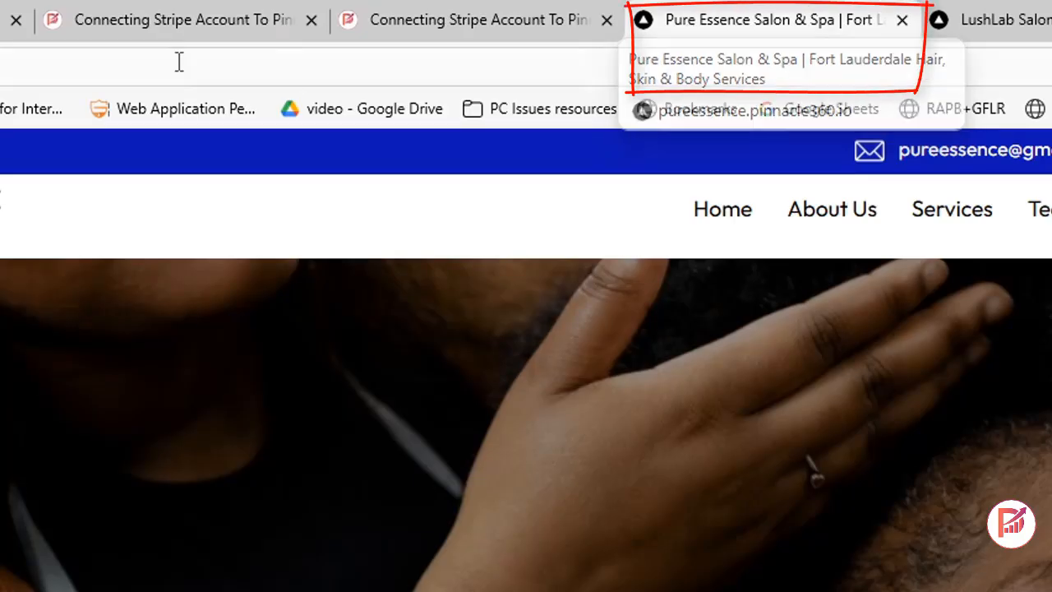
click(2, 21)
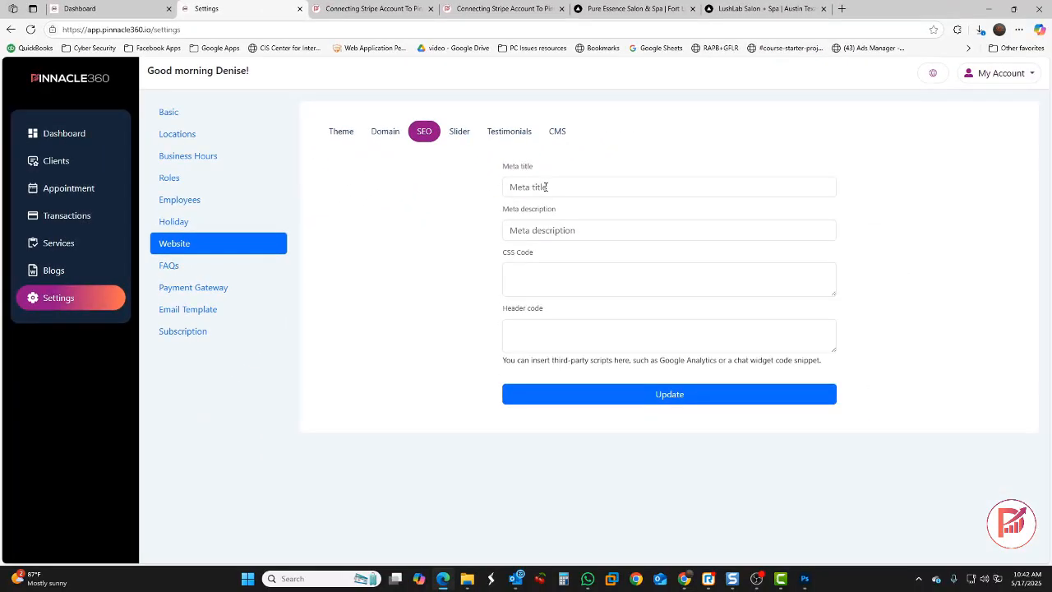
click(570, 423)
right_click(546, 187)
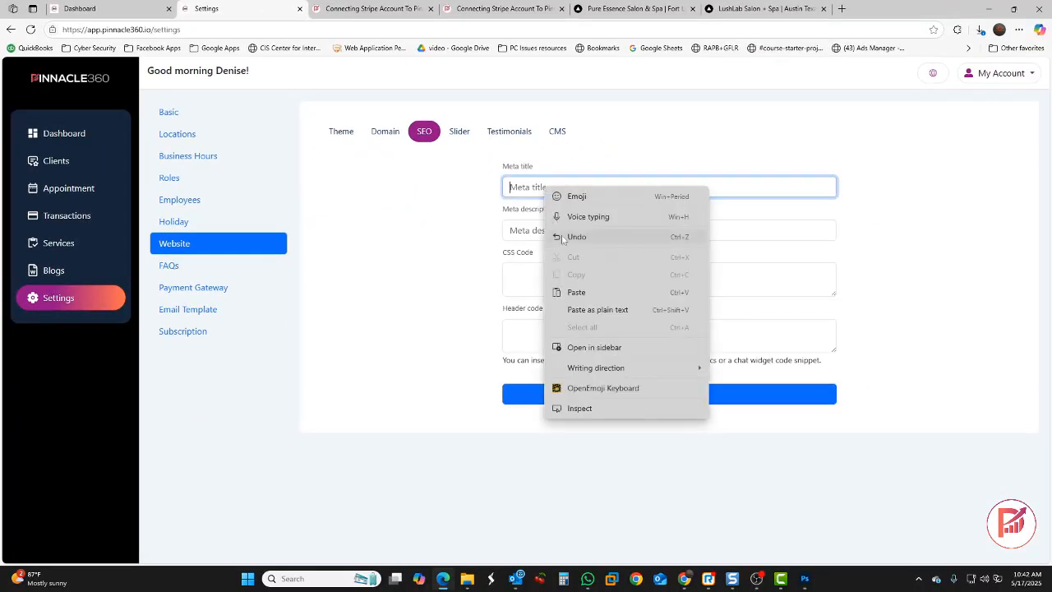
click(593, 293)
key(ctrl+a)
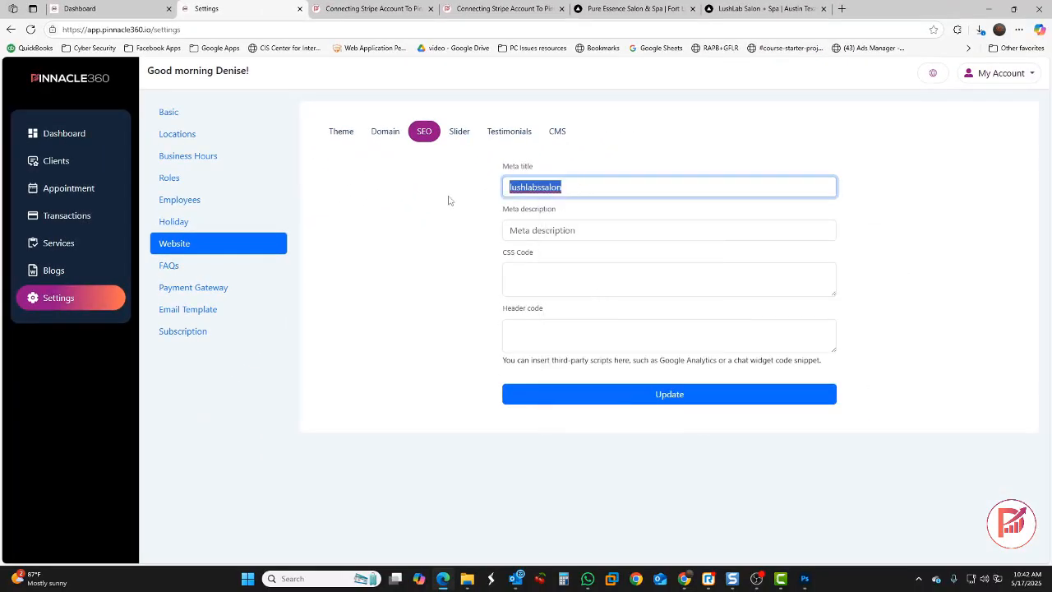
text(Lush )
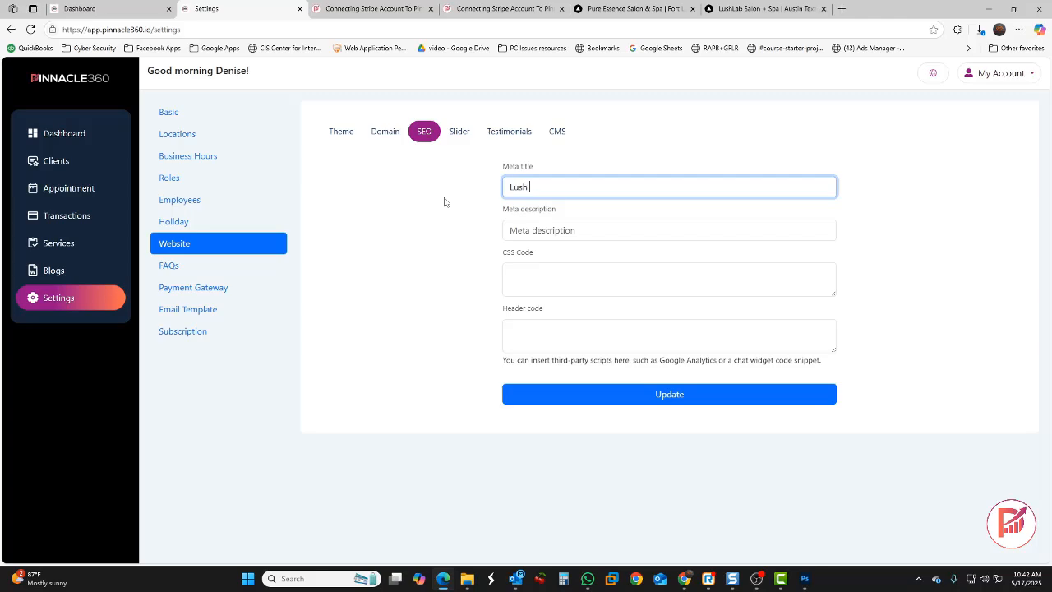
text(Labs Salon & Spa | Austin Texas)
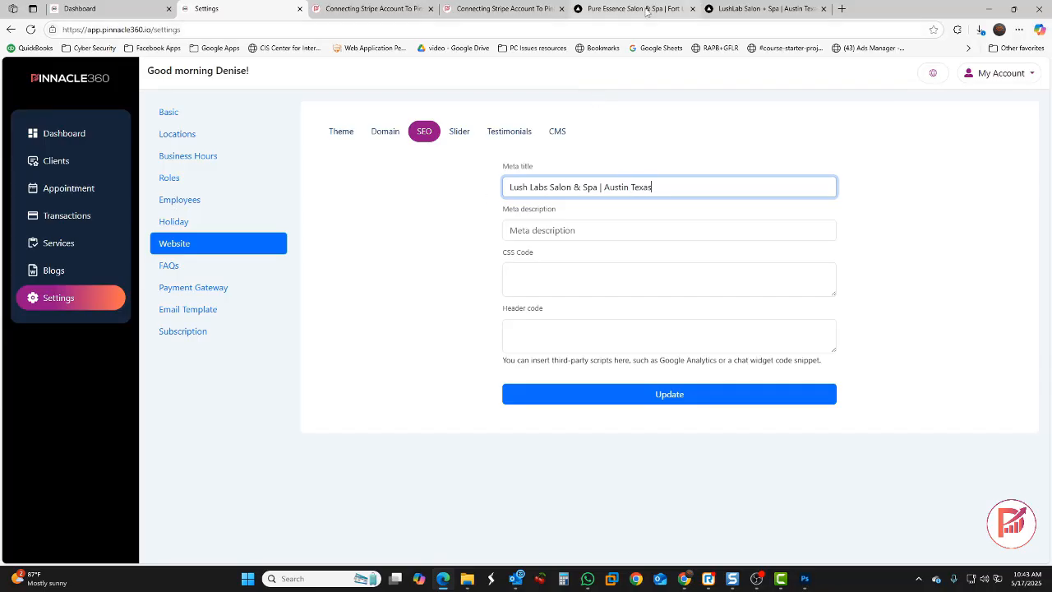
Paste the regular hair appointments description into the meta description and save the SEO settings
click(583, 230)
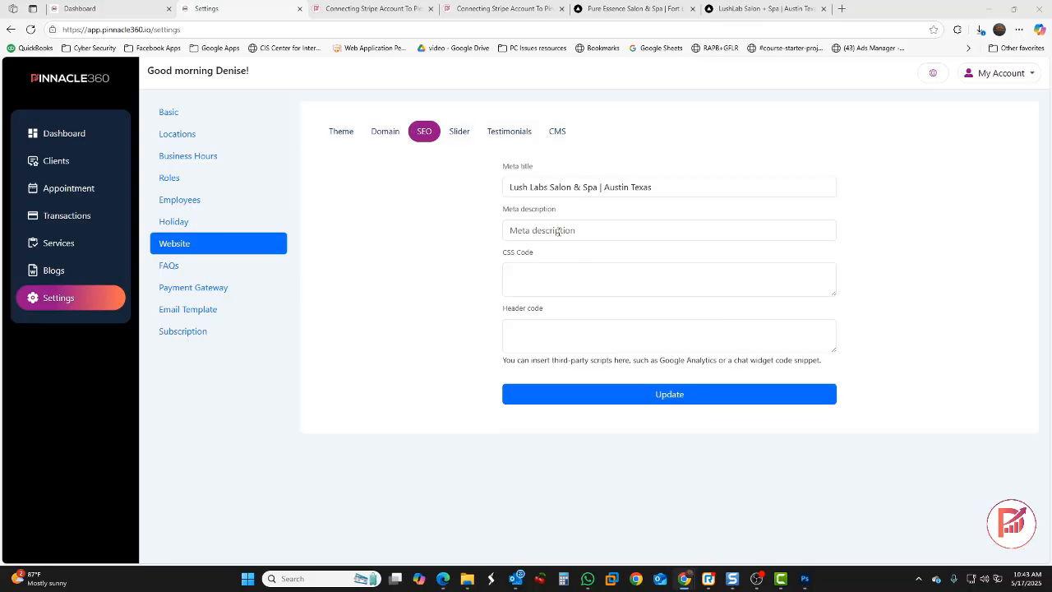
click(557, 231)
right_click(557, 231)
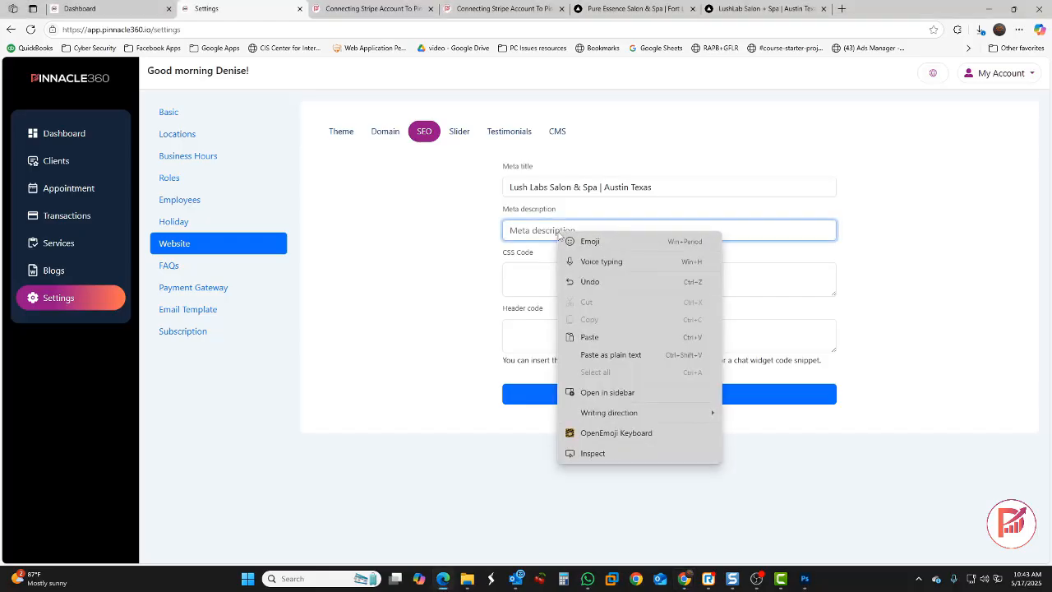
click(608, 340)
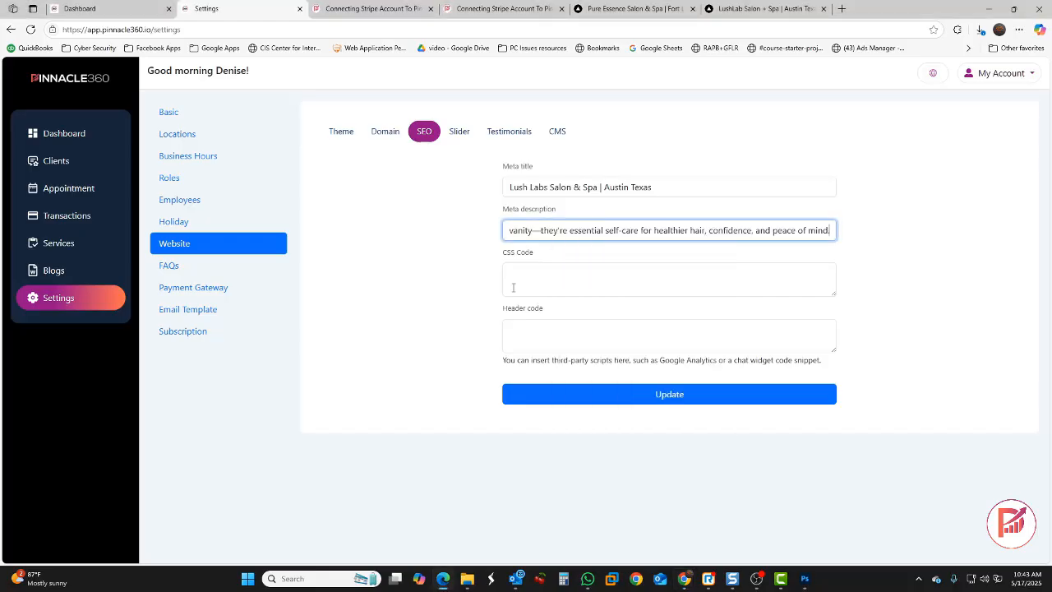
click(623, 398)
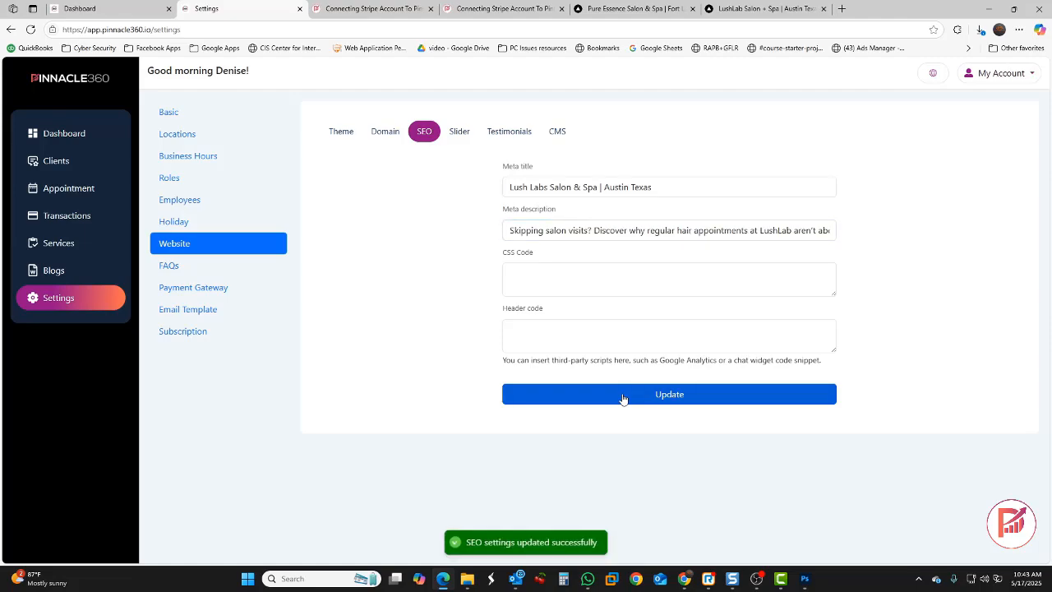
Start a new homepage slide named 'Luxury Hair & Skin Care Services in Austin…'
click(460, 133)
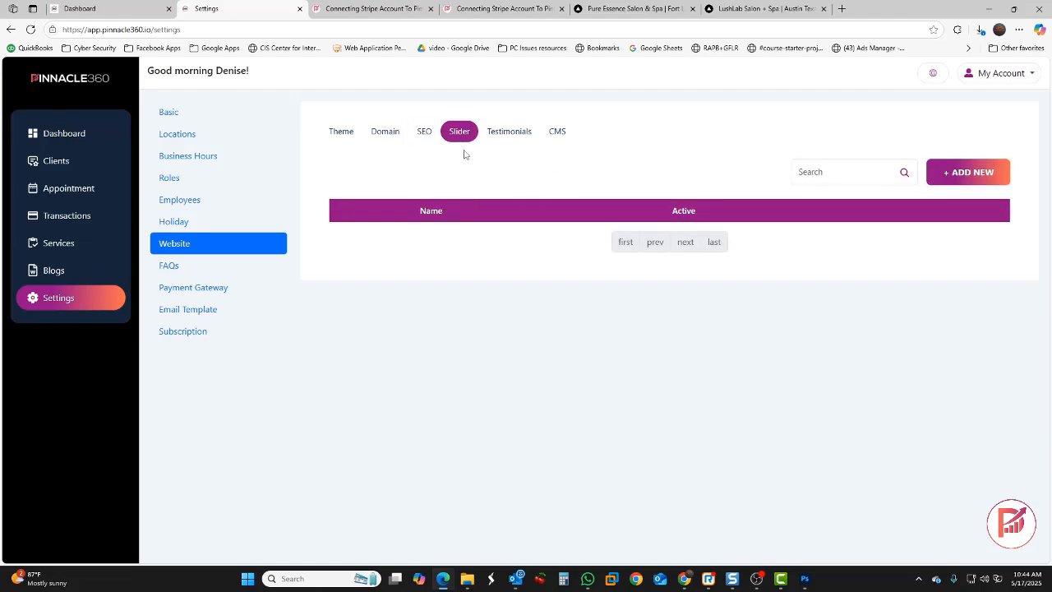
click(624, 9)
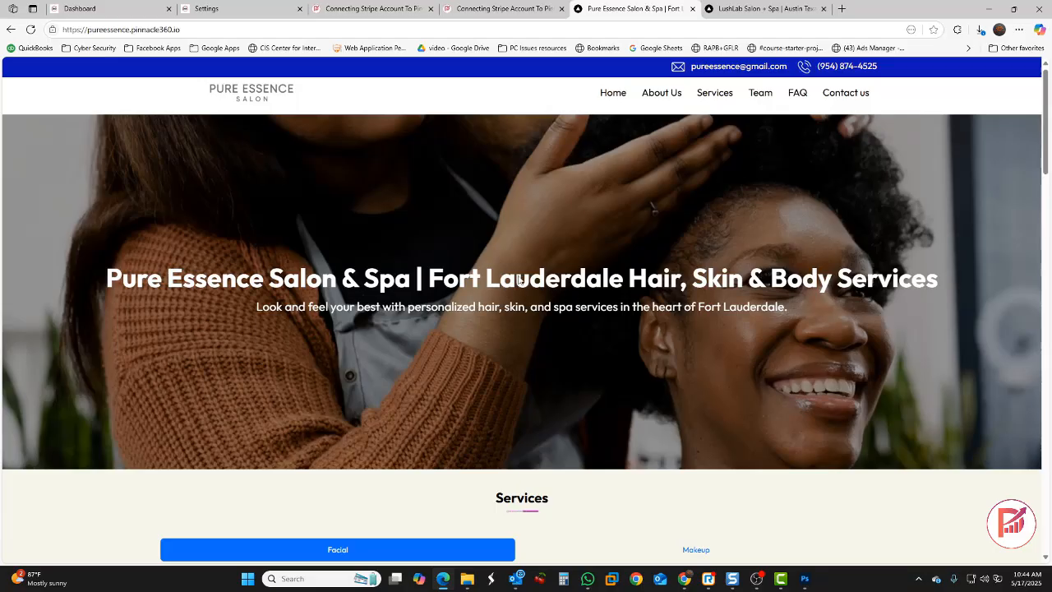
click(237, 10)
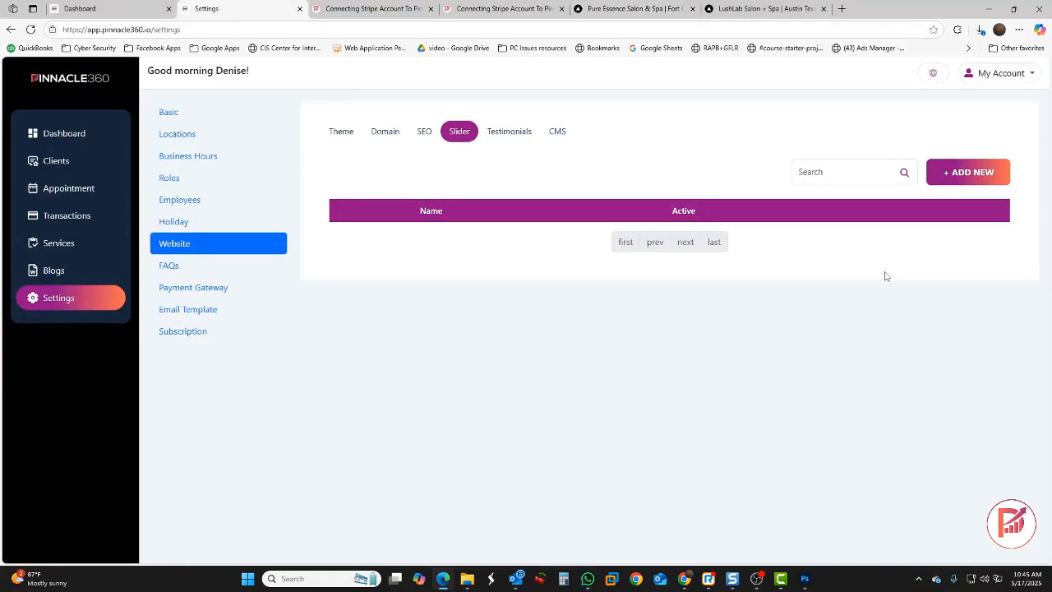
click(961, 173)
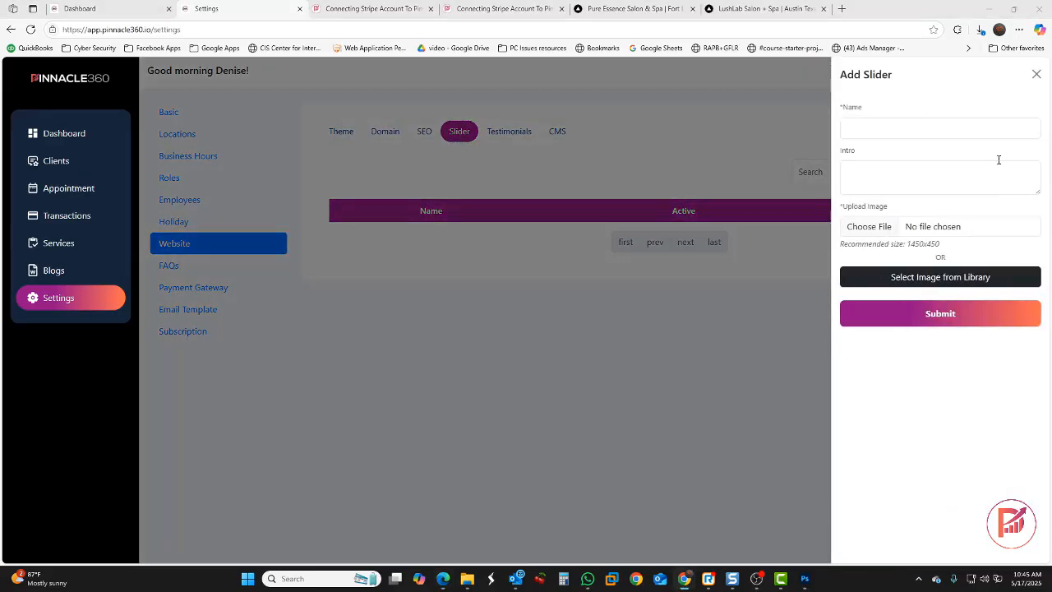
right_click(909, 129)
click(930, 241)
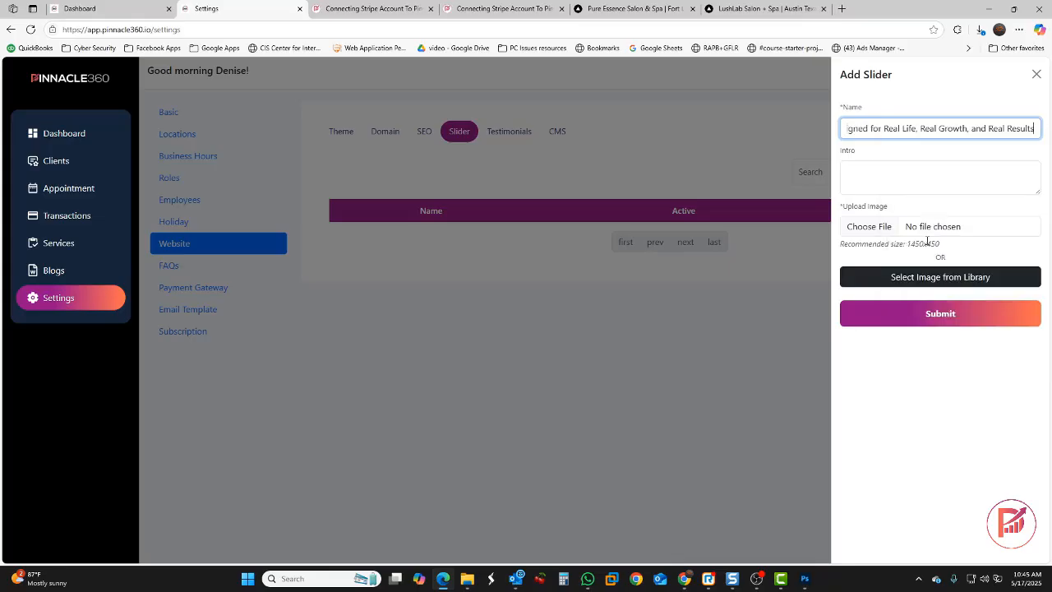
Add the slide's intro text and stylist-with-client library image, then submit the slide
click(882, 167)
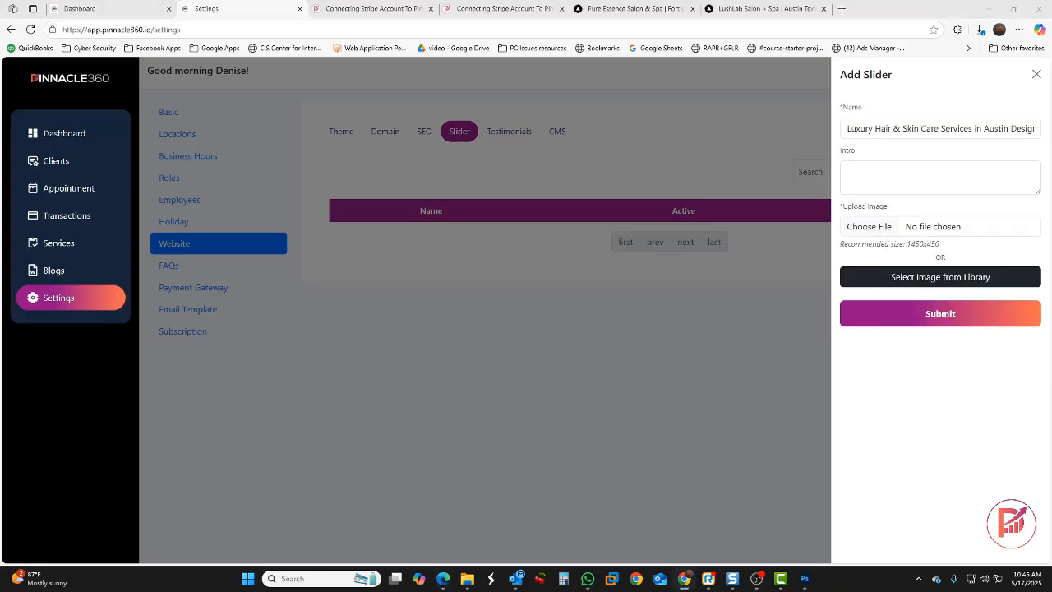
click(887, 175)
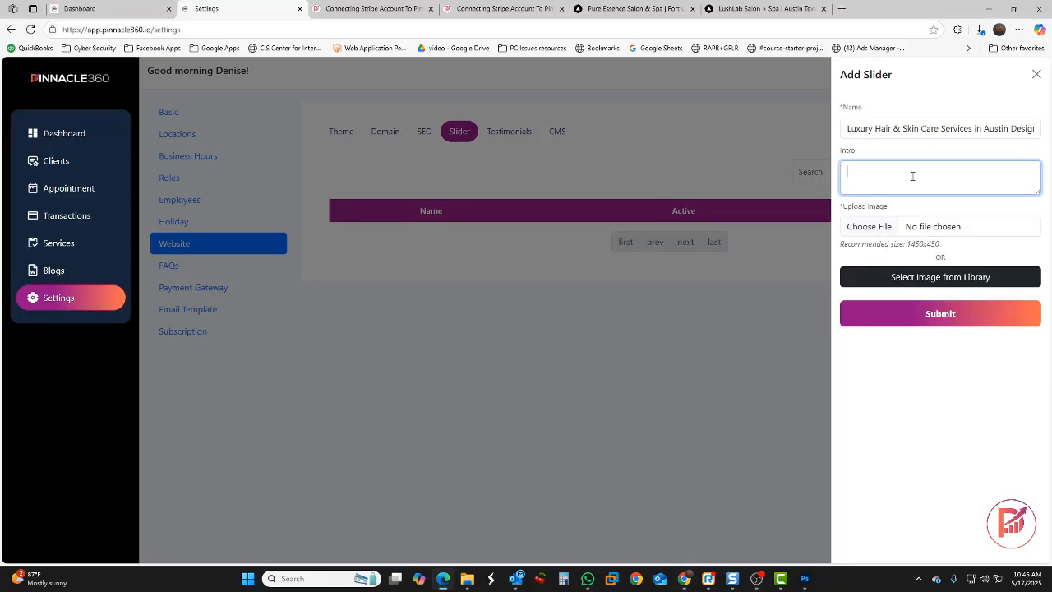
right_click(887, 173)
click(919, 282)
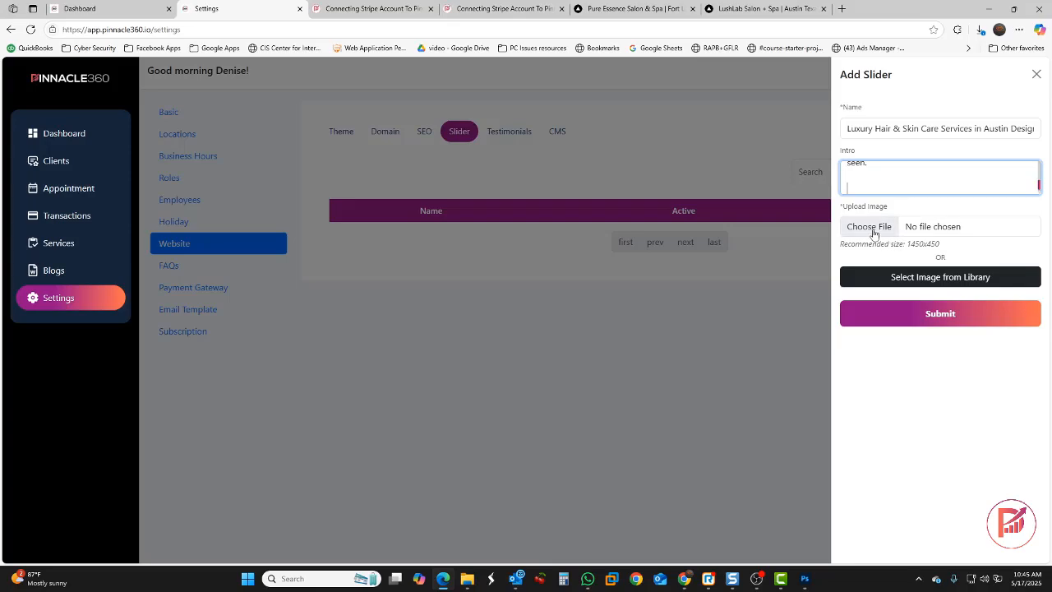
click(912, 279)
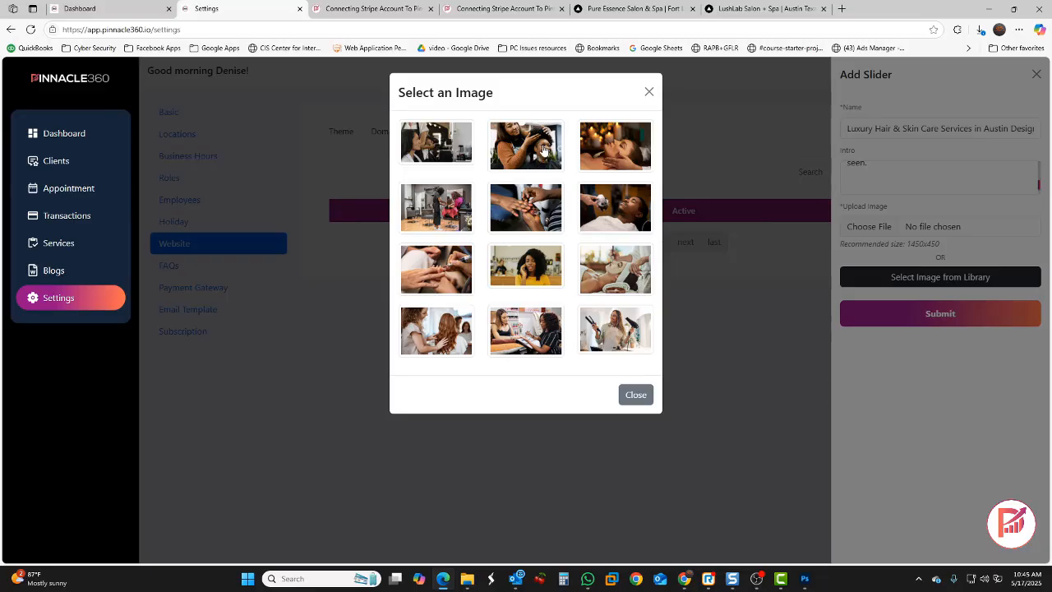
click(542, 148)
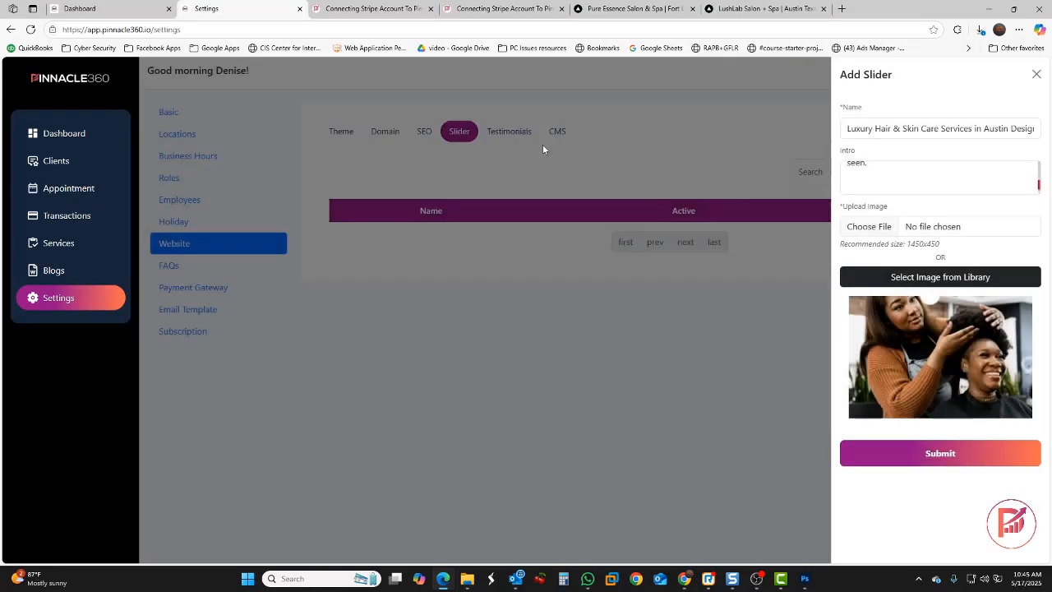
click(953, 462)
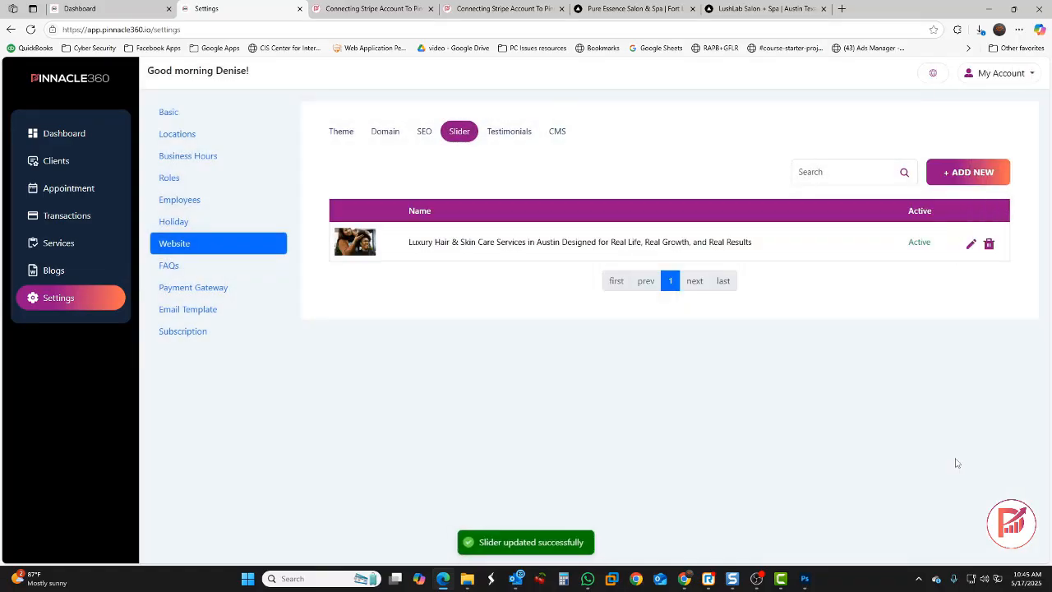
Paste the LushLab Salon + Spa About text into the website CMS
click(500, 133)
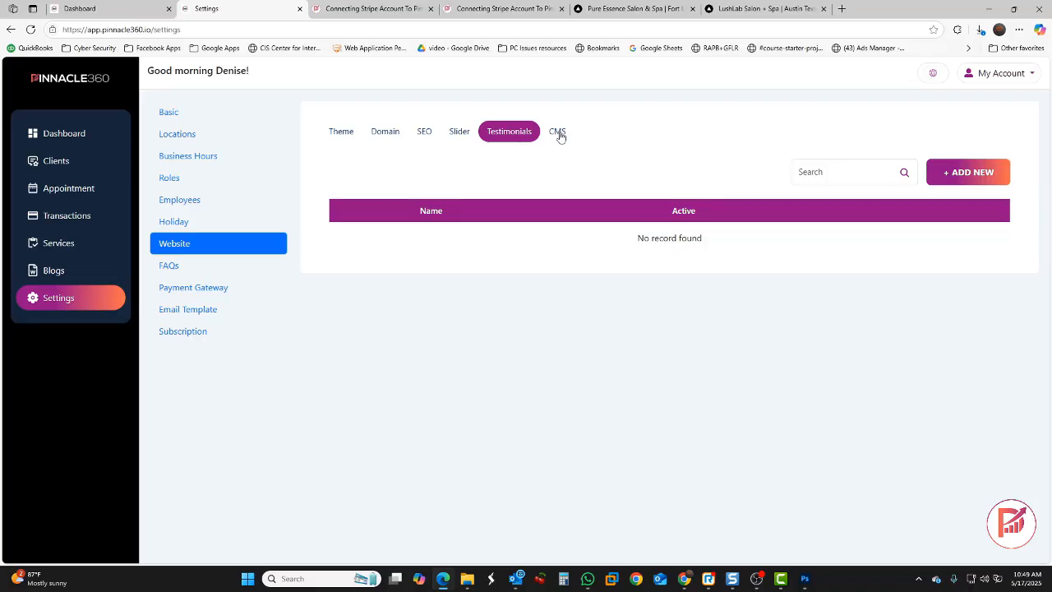
click(558, 134)
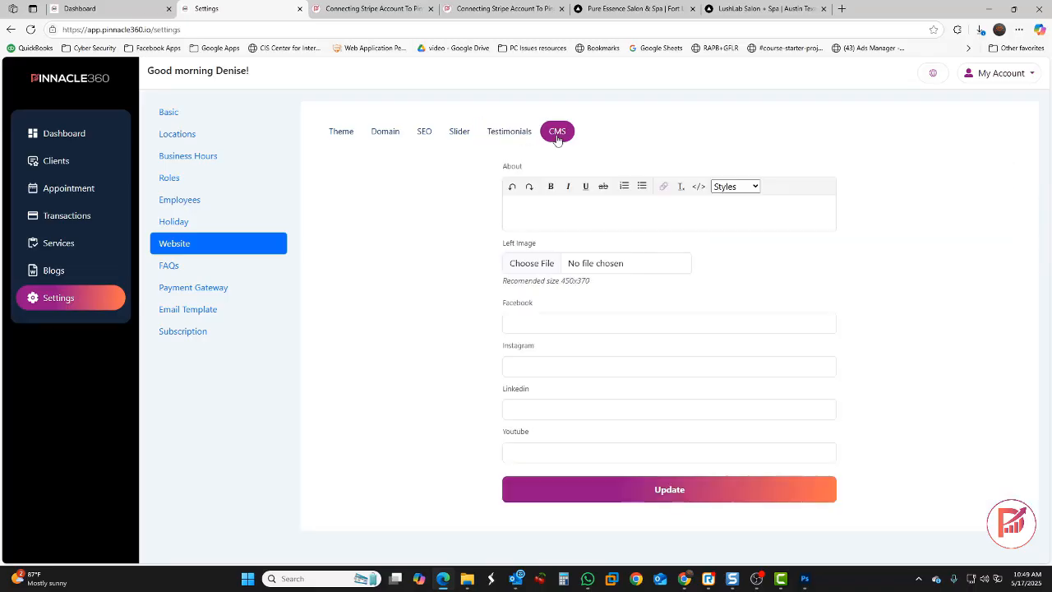
click(532, 210)
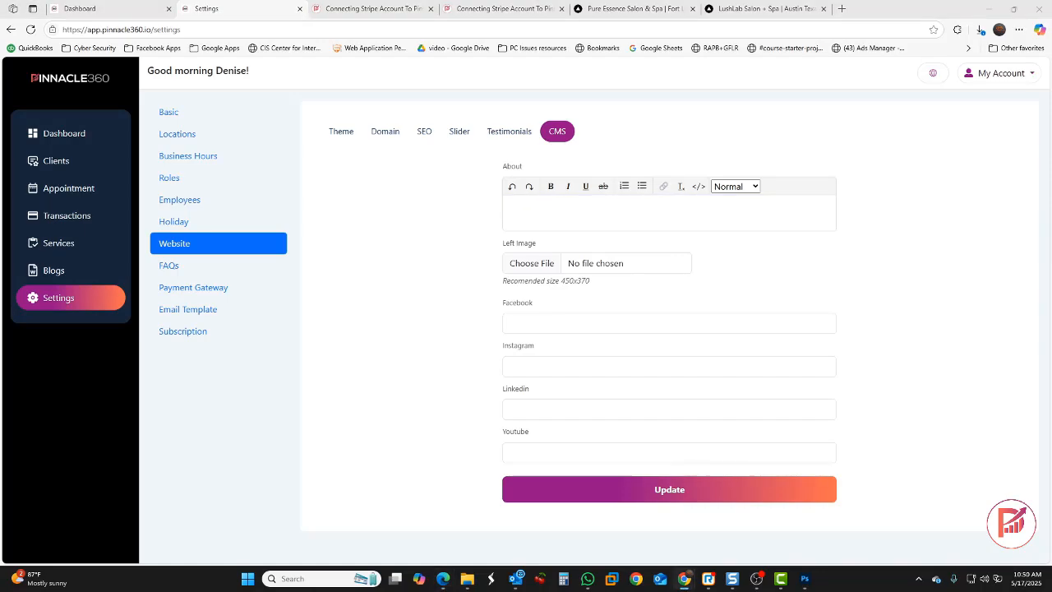
click(555, 209)
text(At LushLab Salon + Spa, we don’t believe in rushed services or cookie-cutter beauty treatments. We’re a team of professionals who care deeply about the details—your hair, your skin, your comfort, and how you feel when you walk out the door. Founded in 2021 and rooted in the heart of Austin, LushLab was built to be a different kind of salon experience. One where clients feel heard, seen, and cared for every step of the way. Whether you’re coming in for a custom color session, a results-driven facial, or just a moment of quiet, we’re here to help you feel more like yourself again.)
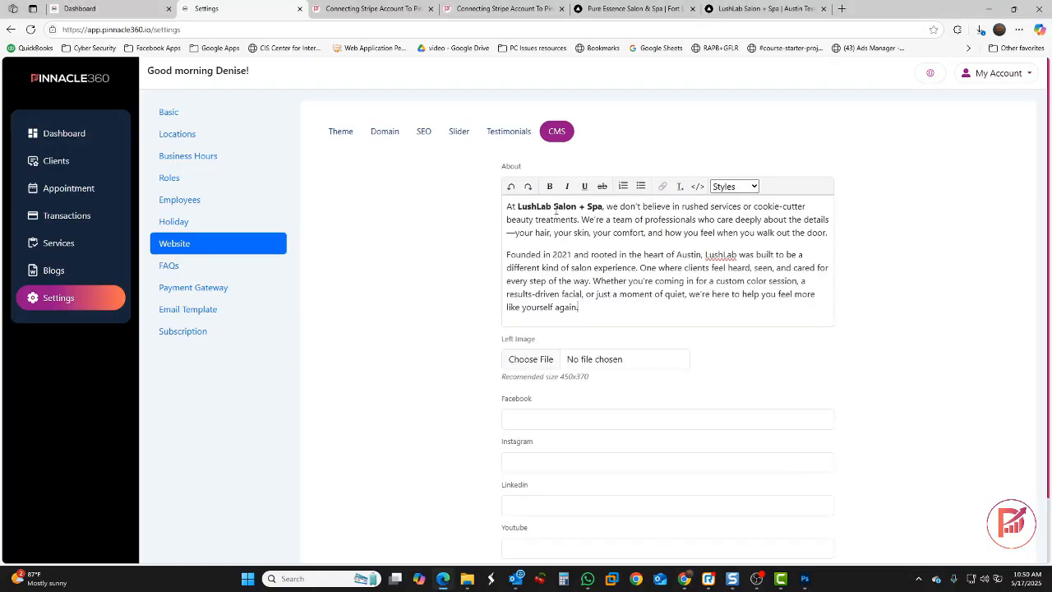
Set 68375 (1).jpg as the About section's left image and save the content
click(530, 366)
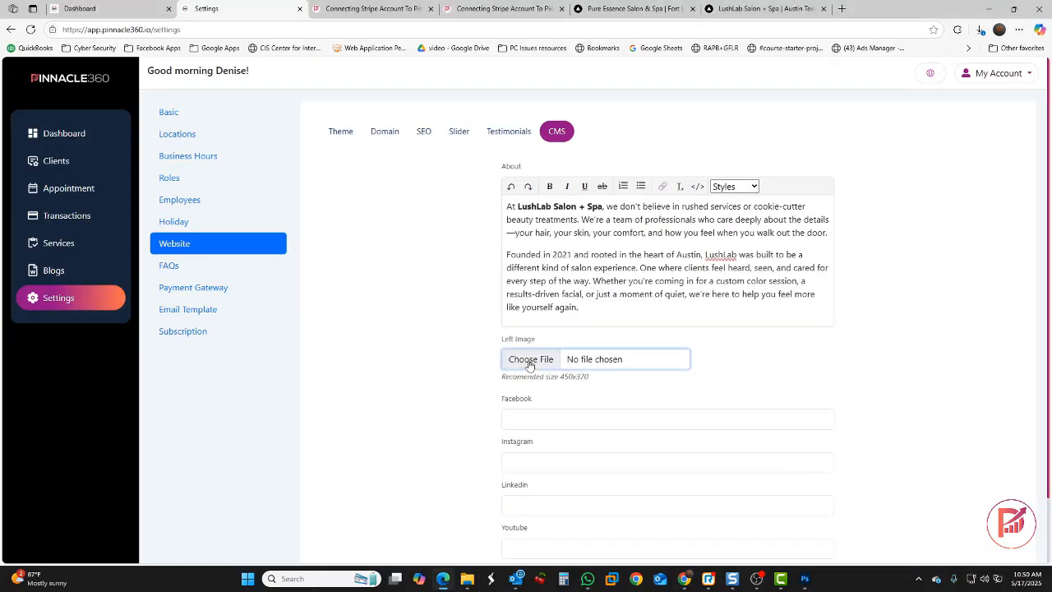
scroll(240, 169, down, 3)
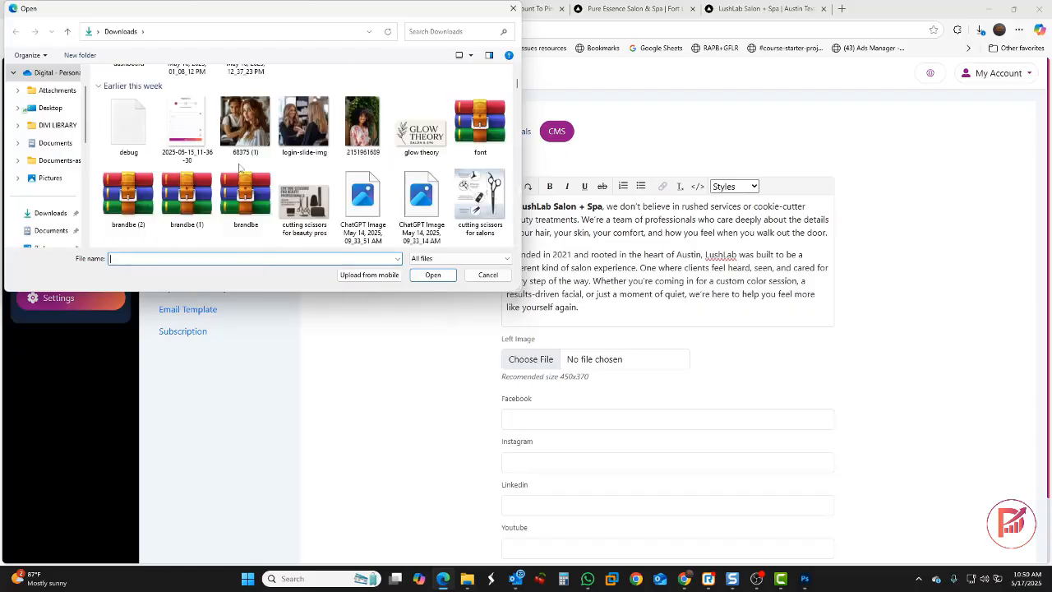
click(254, 136)
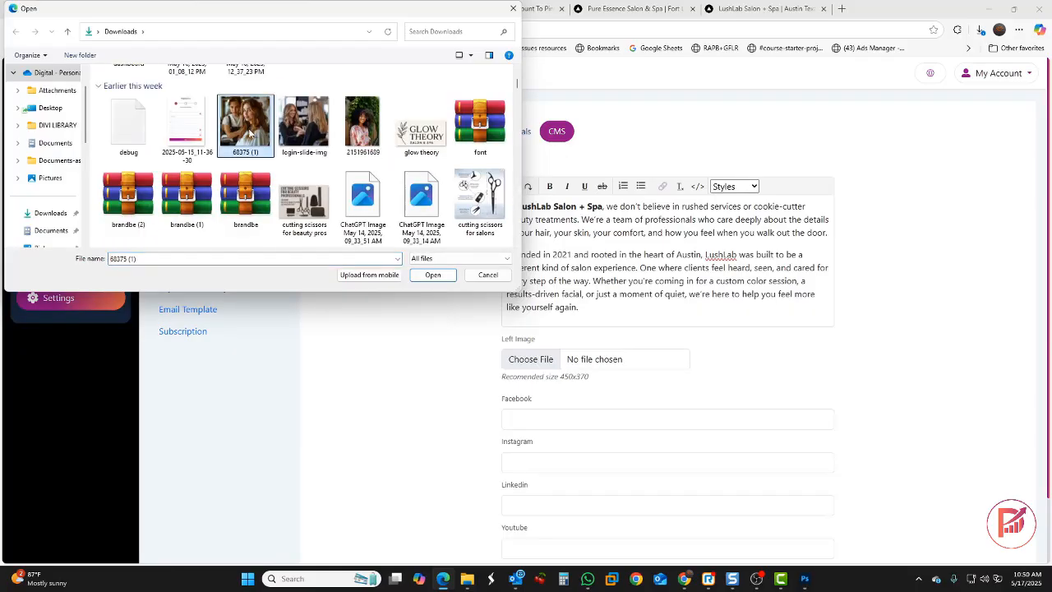
click(431, 278)
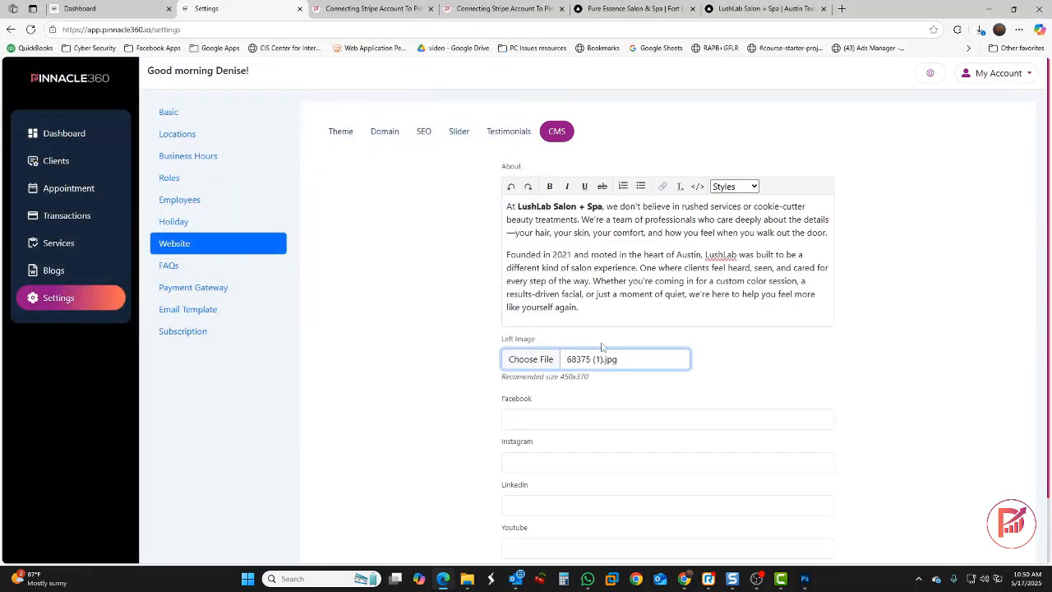
scroll(532, 310, down, 1)
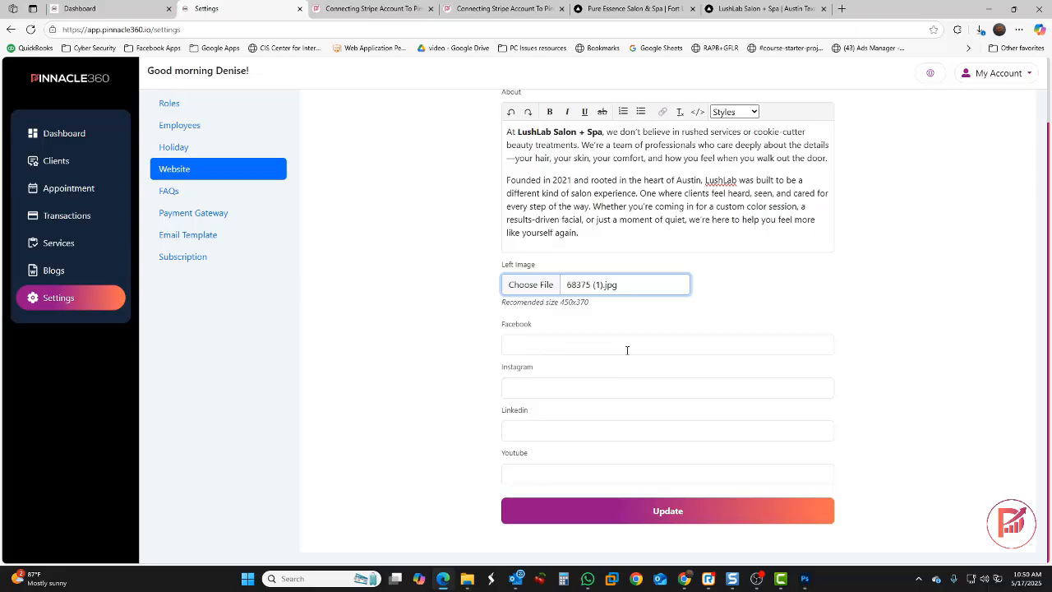
click(671, 510)
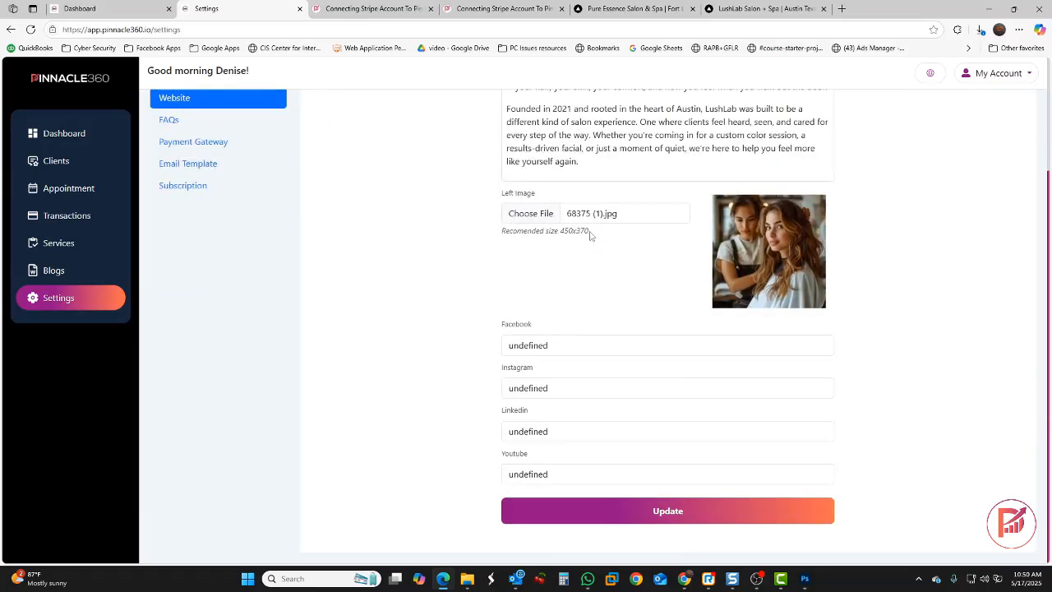
scroll(589, 235, up, 2)
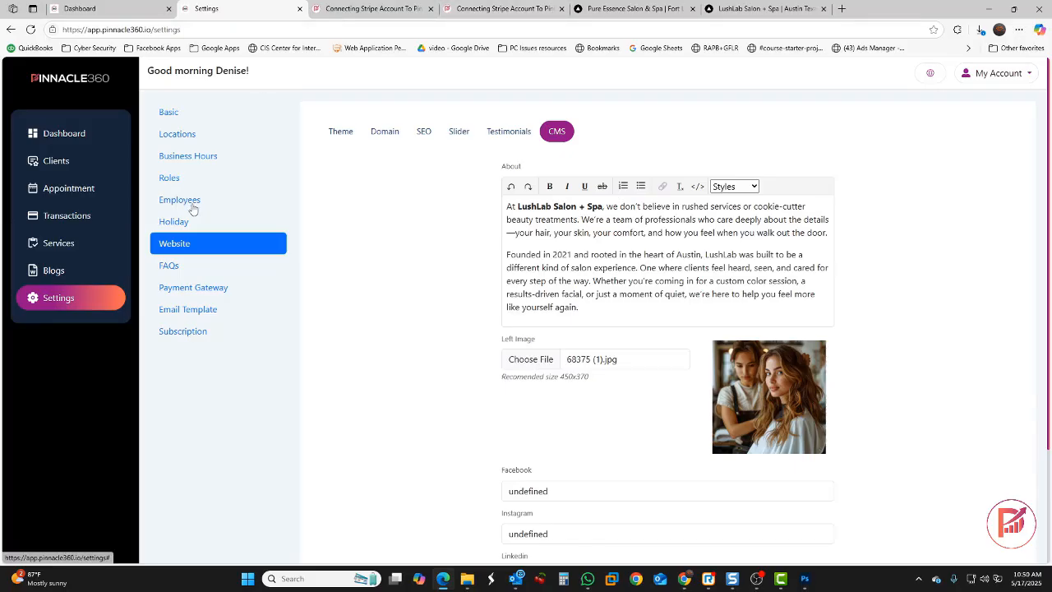
Check the current subdomain in Domain settings, then go to the empty FAQs list
click(386, 133)
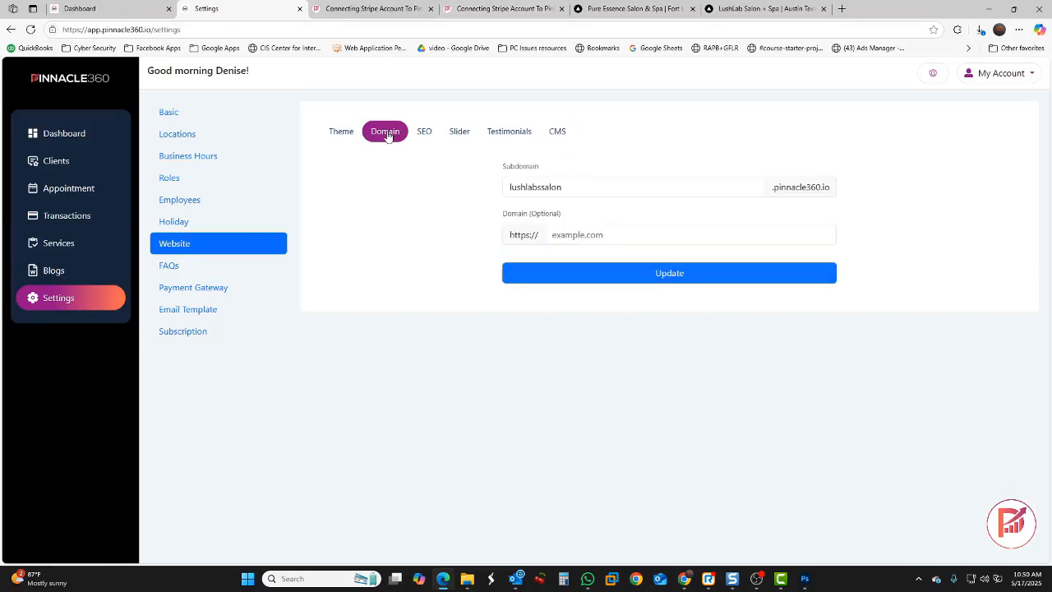
drag(574, 186, 500, 191)
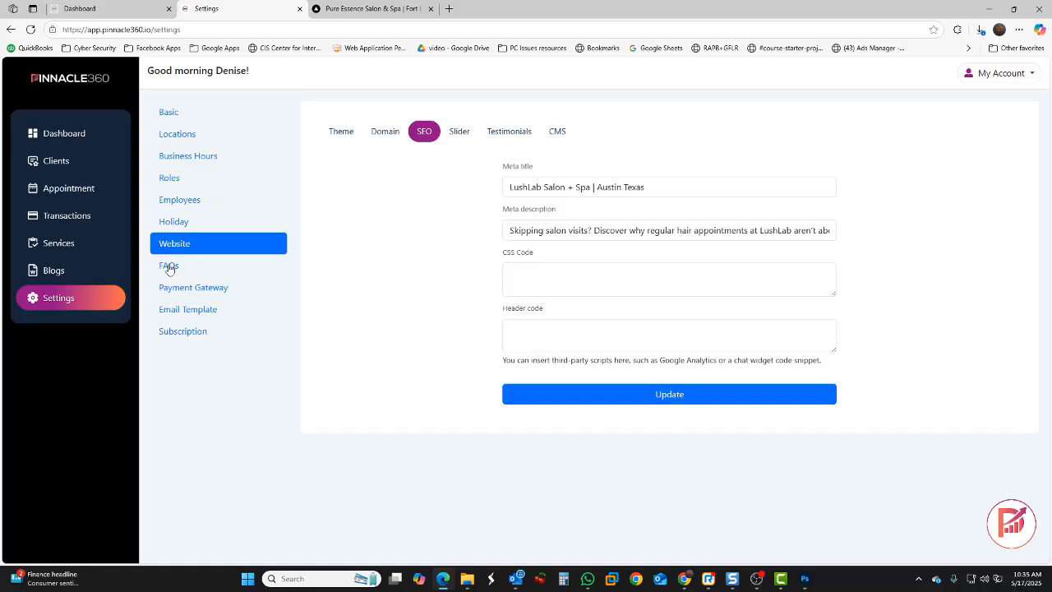
click(168, 266)
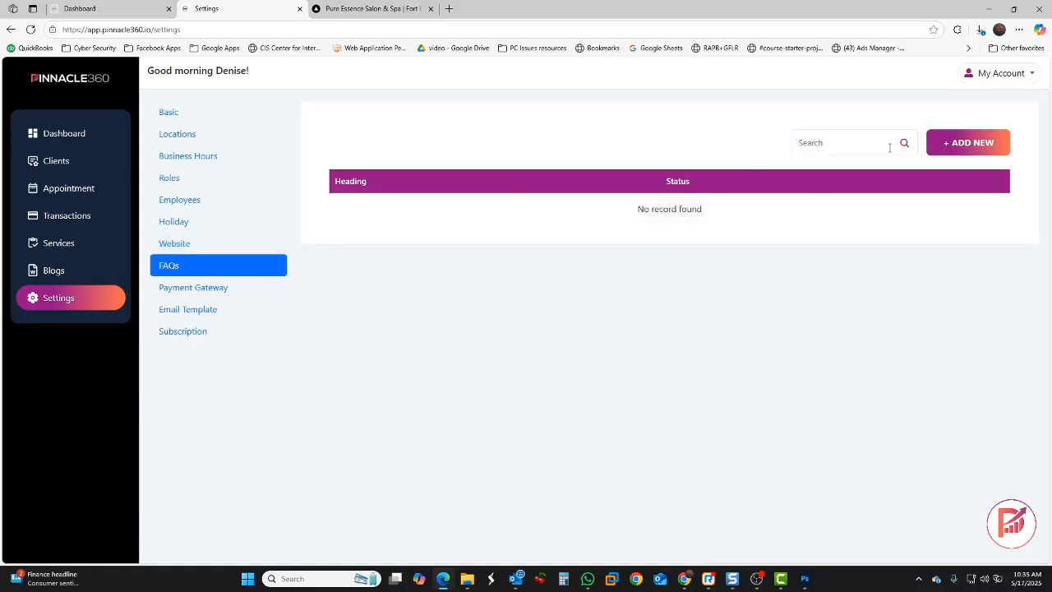
Add an FAQ about how often to get your hair done, with its answer
click(967, 143)
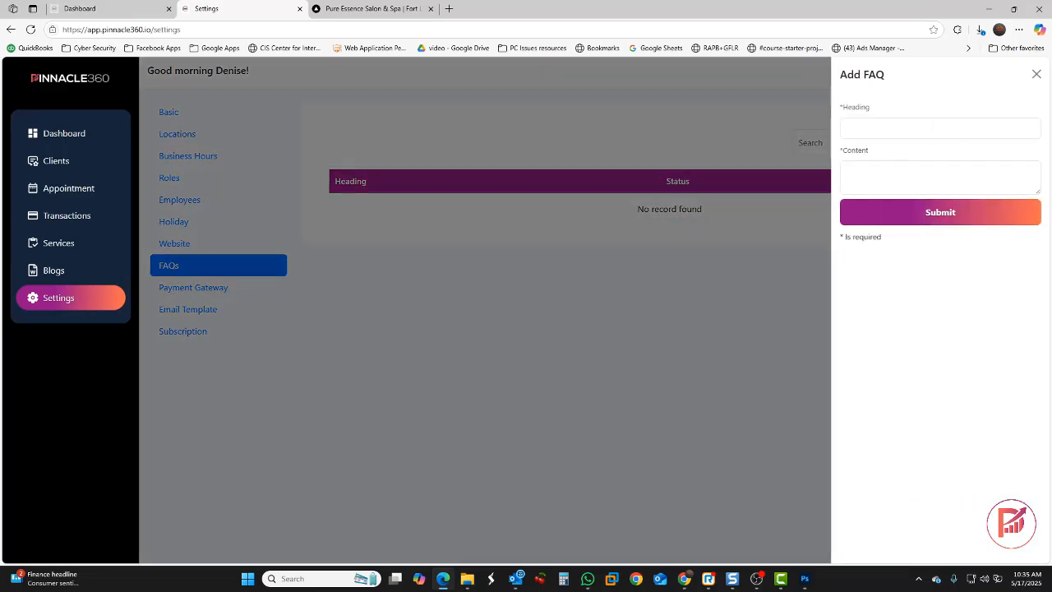
key(alt+Tab)
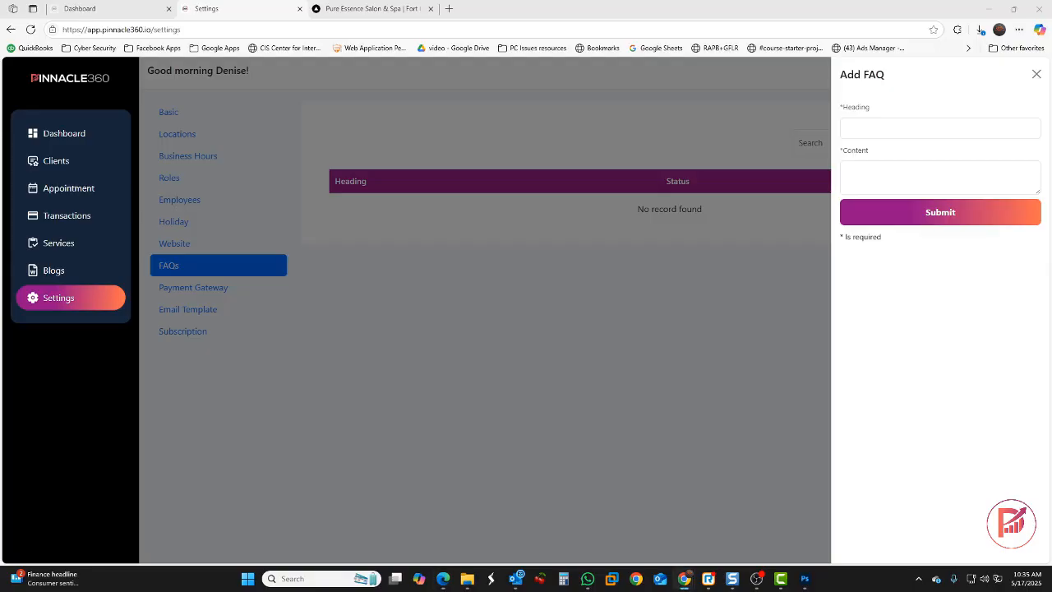
right_click(882, 128)
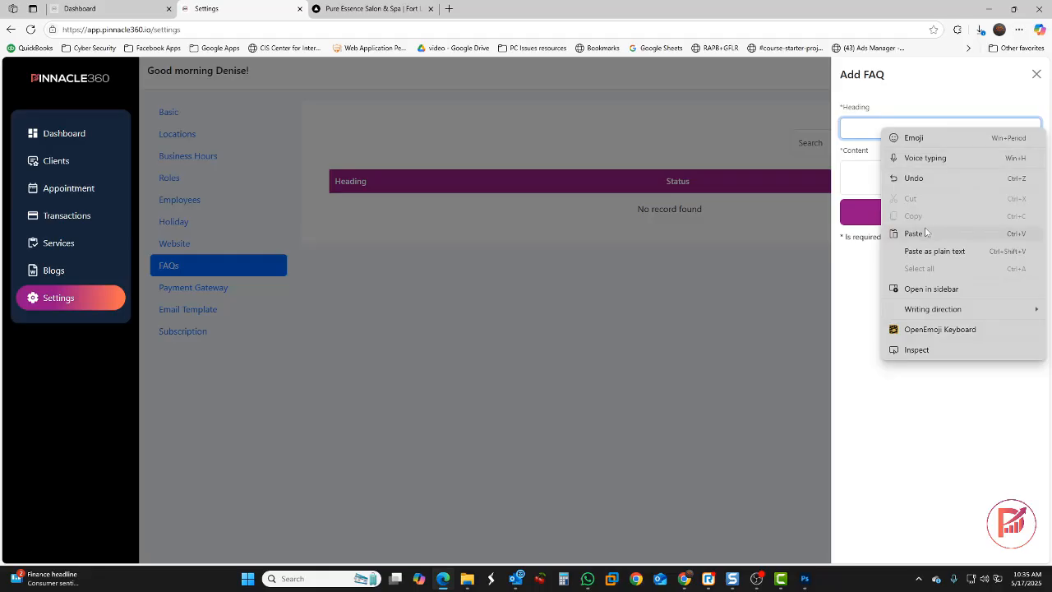
click(928, 232)
key(alt+Tab)
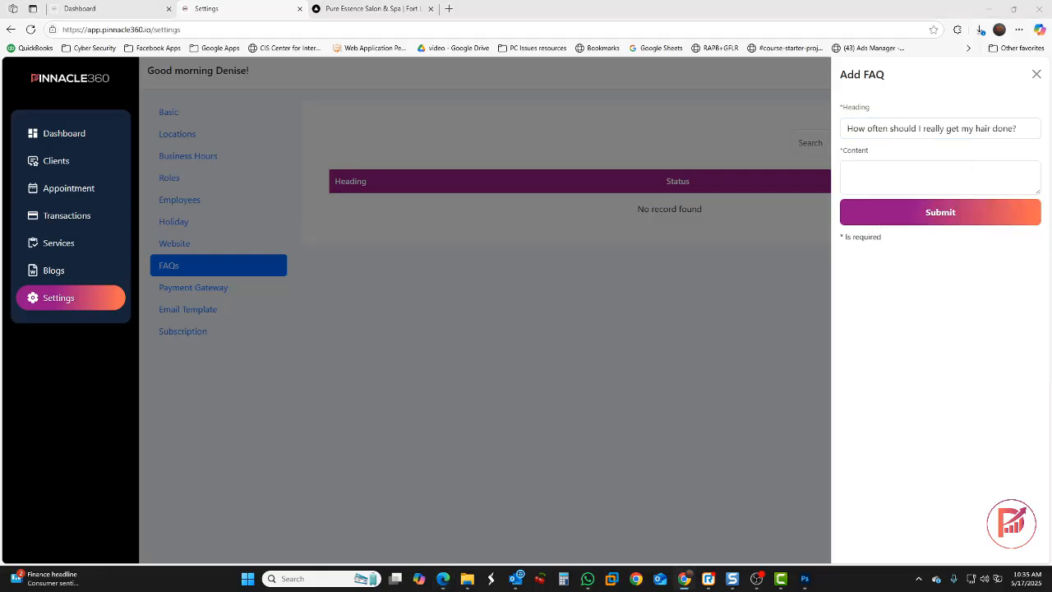
click(947, 174)
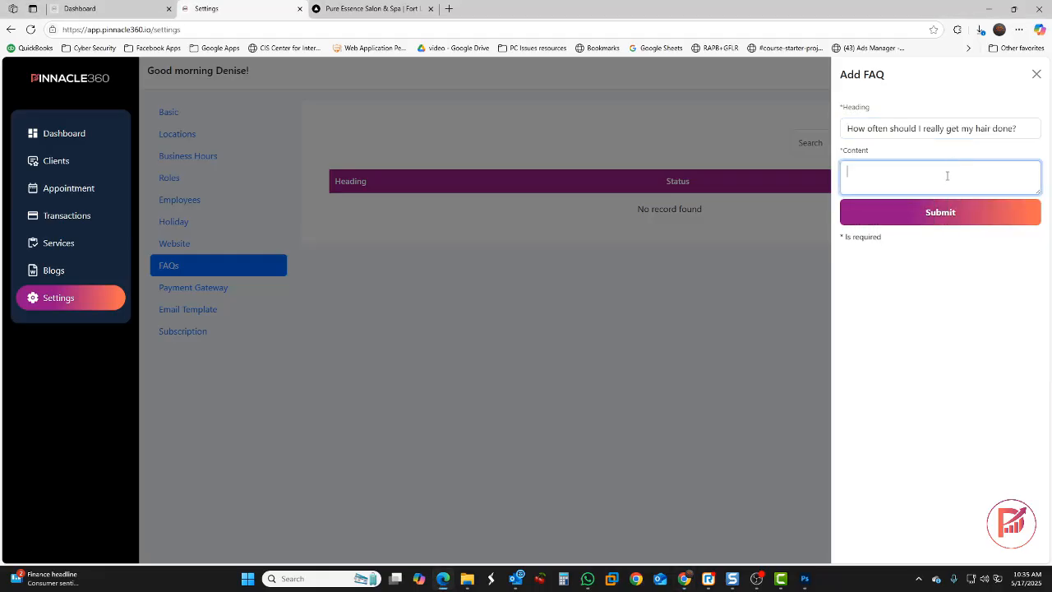
right_click(946, 175)
click(960, 282)
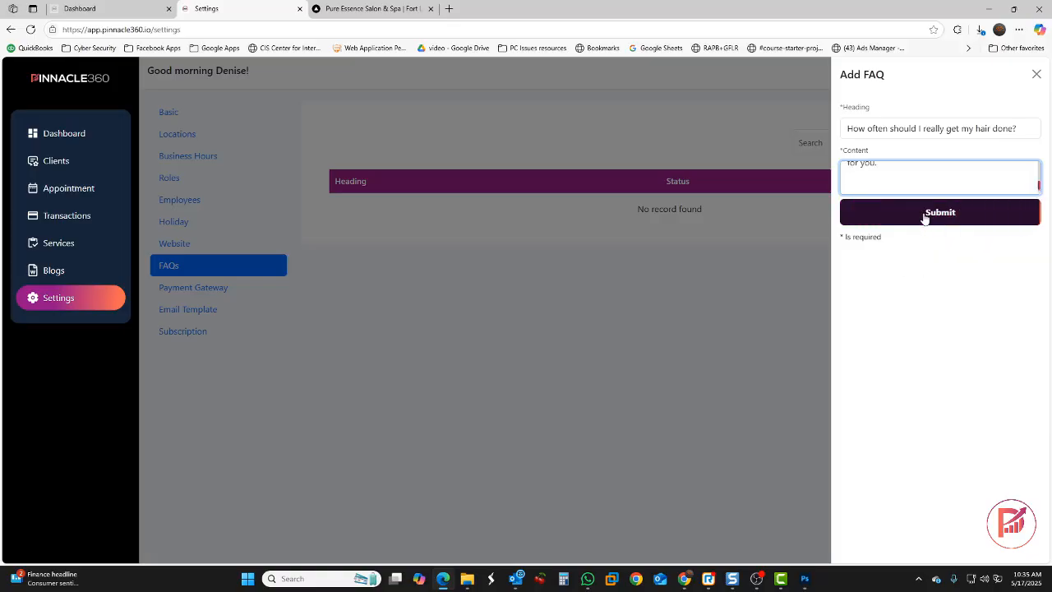
click(924, 218)
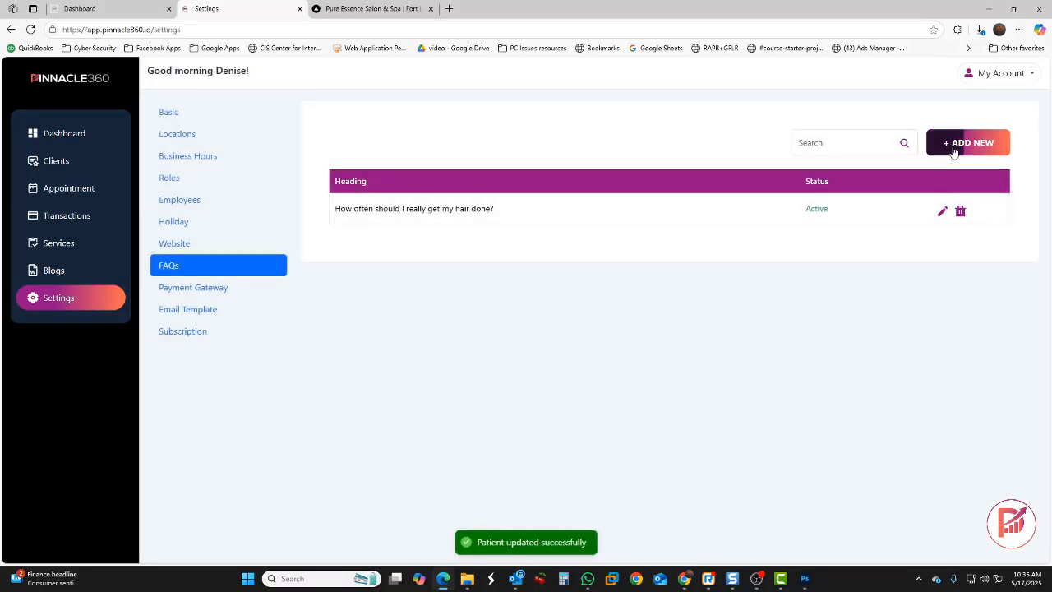
Add a second FAQ about skipping a trim while growing hair out
click(953, 148)
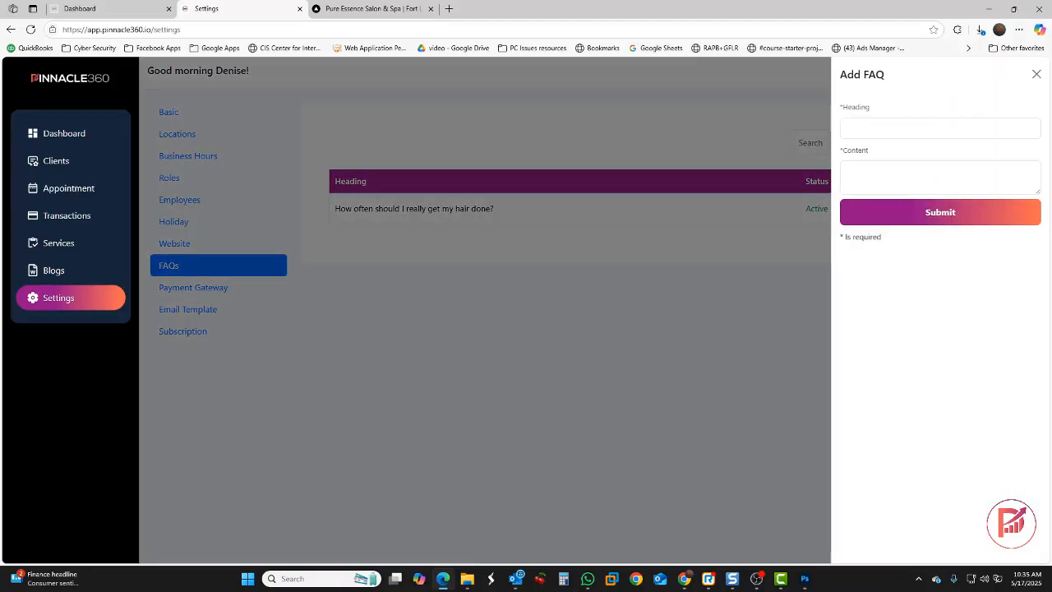
click(882, 127)
key(ctrl+v)
click(892, 169)
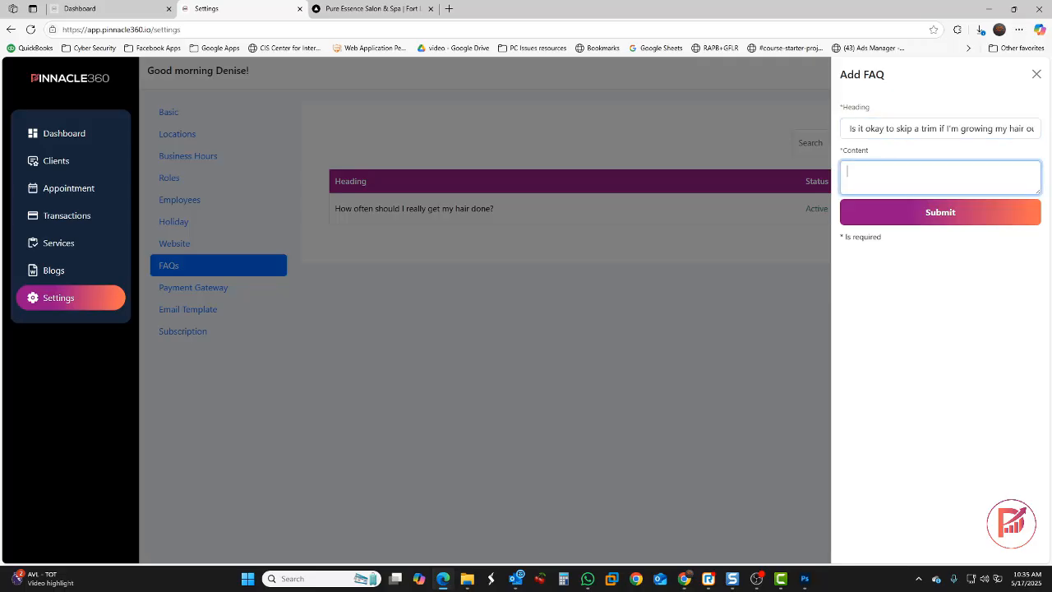
key(ctrl+v)
click(911, 215)
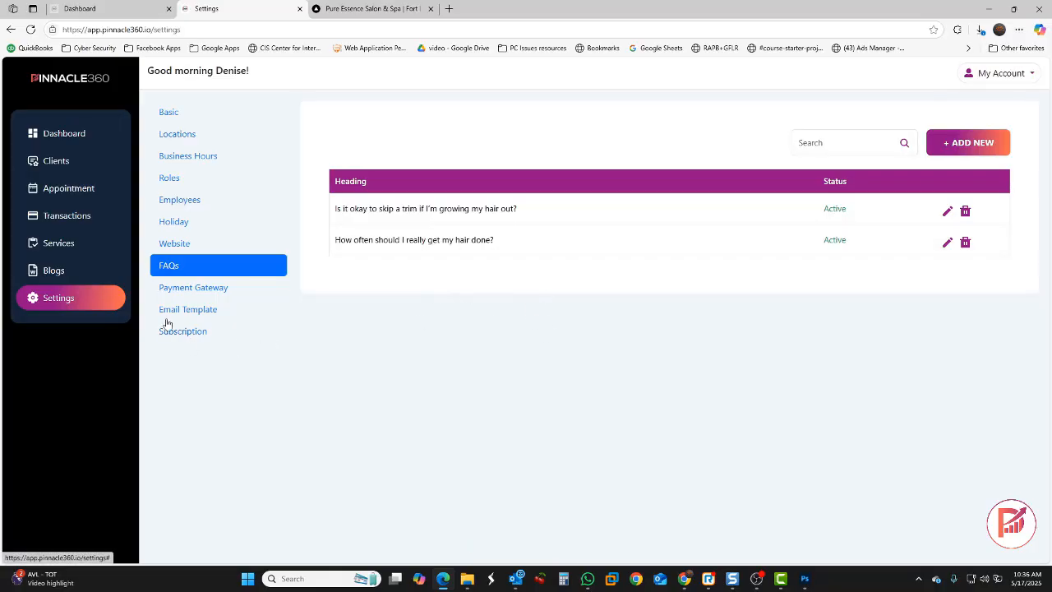
Go to Payment Gateway settings and open the Stripe easy setup guide in a new tab
click(185, 292)
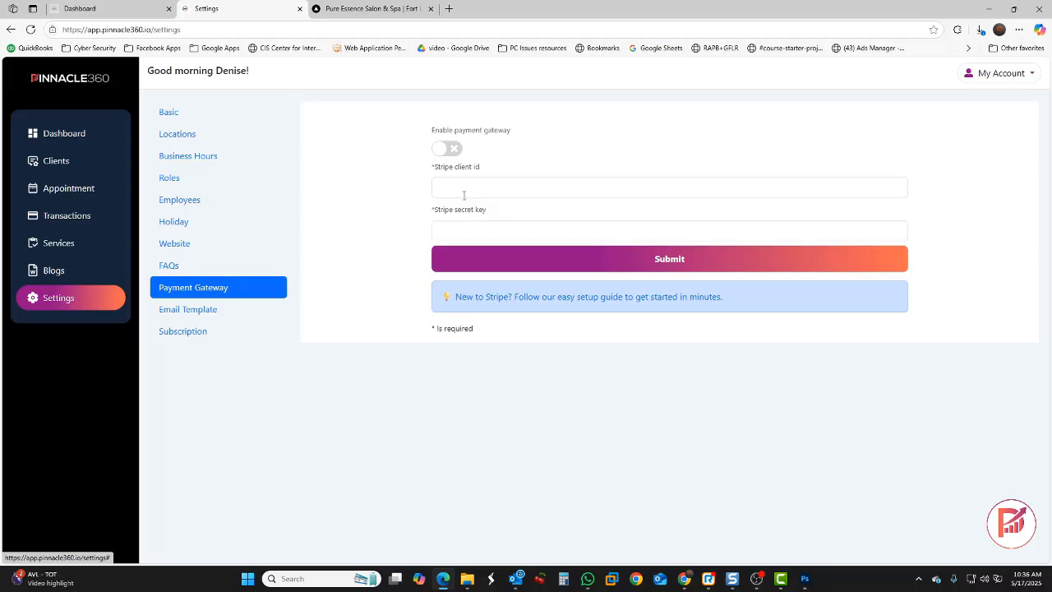
click(584, 301)
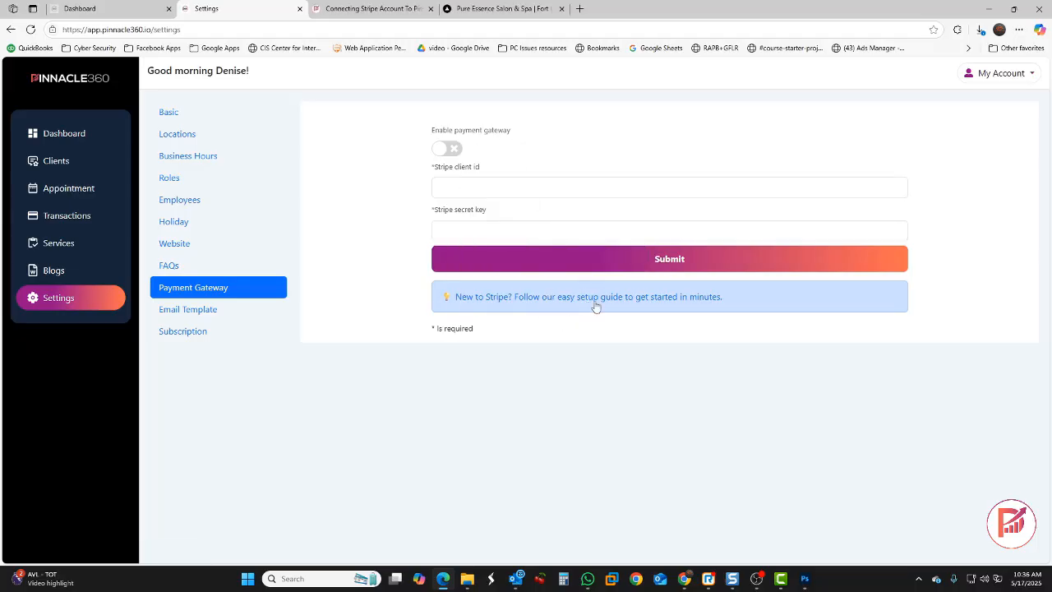
Reopen the Stripe connection guide, skim it, and return to Payment Gateway settings
click(595, 304)
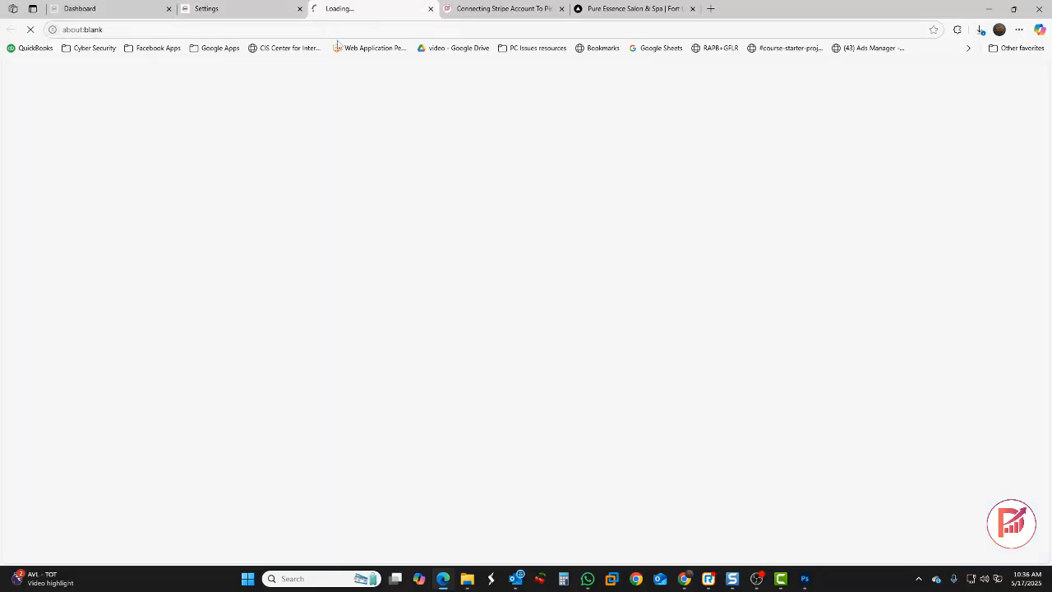
scroll(447, 273, down, 6)
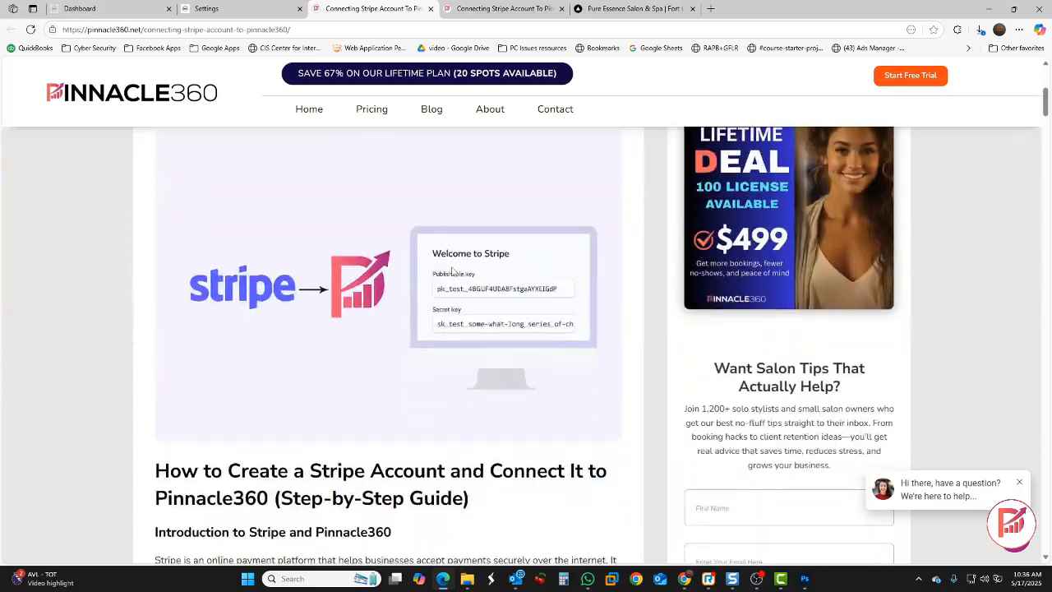
scroll(451, 271, down, 4)
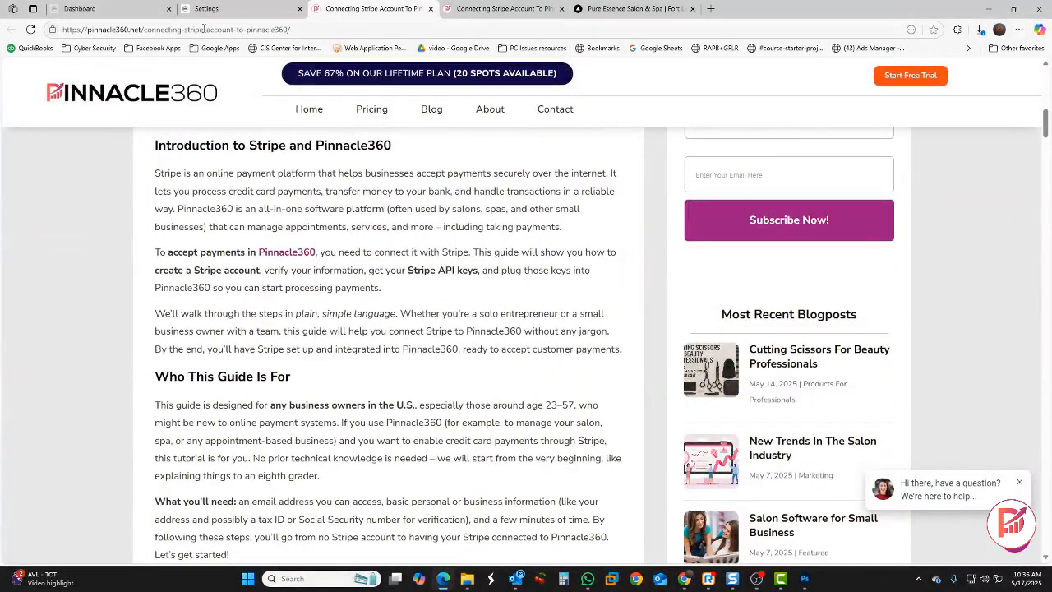
click(206, 8)
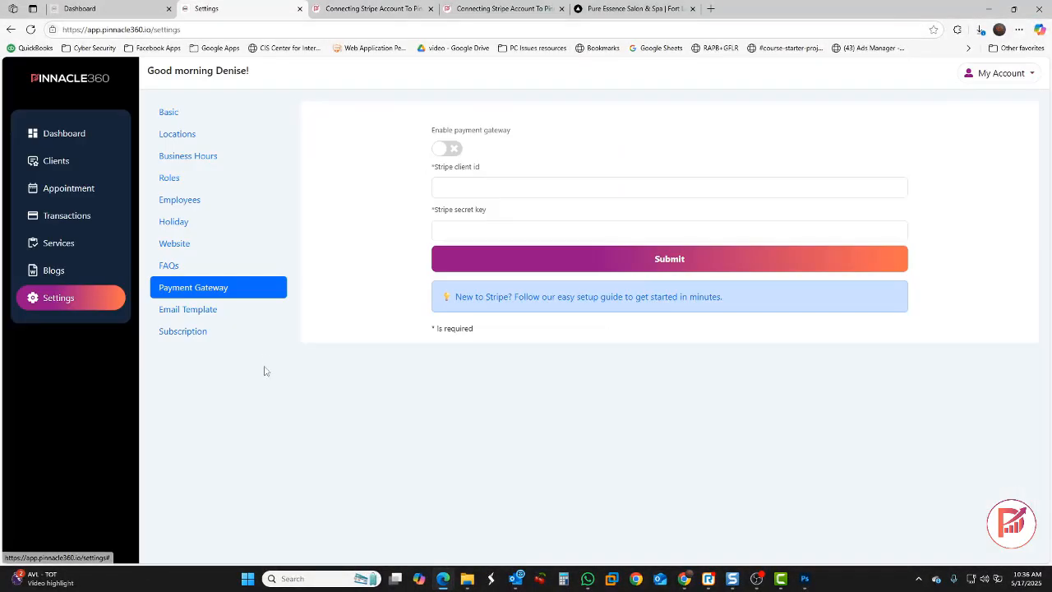
Activate the Confirmation, New Booking and Reminder email templates, then view the live salon site
click(205, 312)
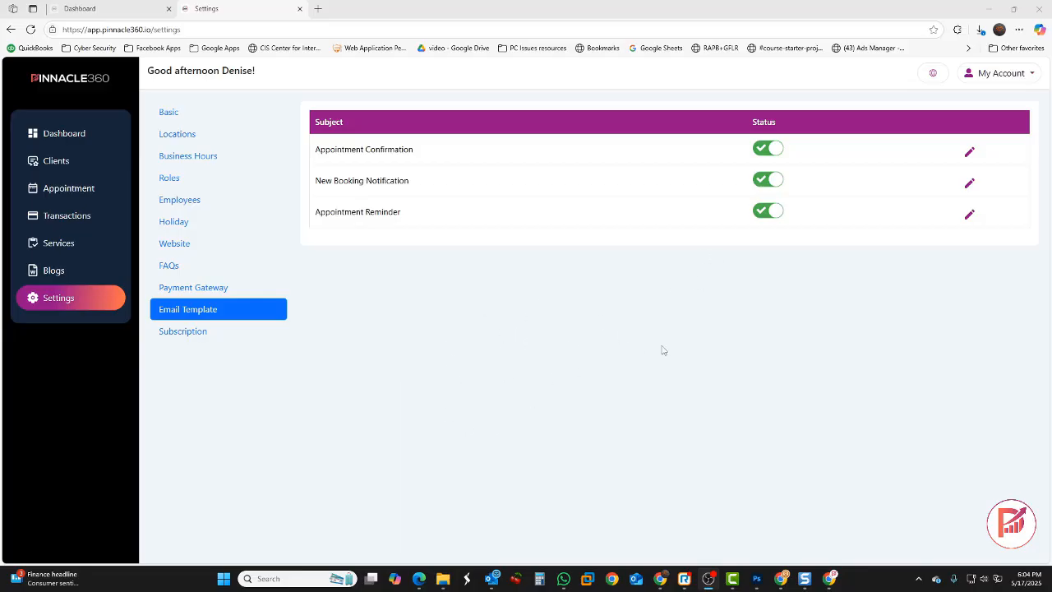
click(931, 75)
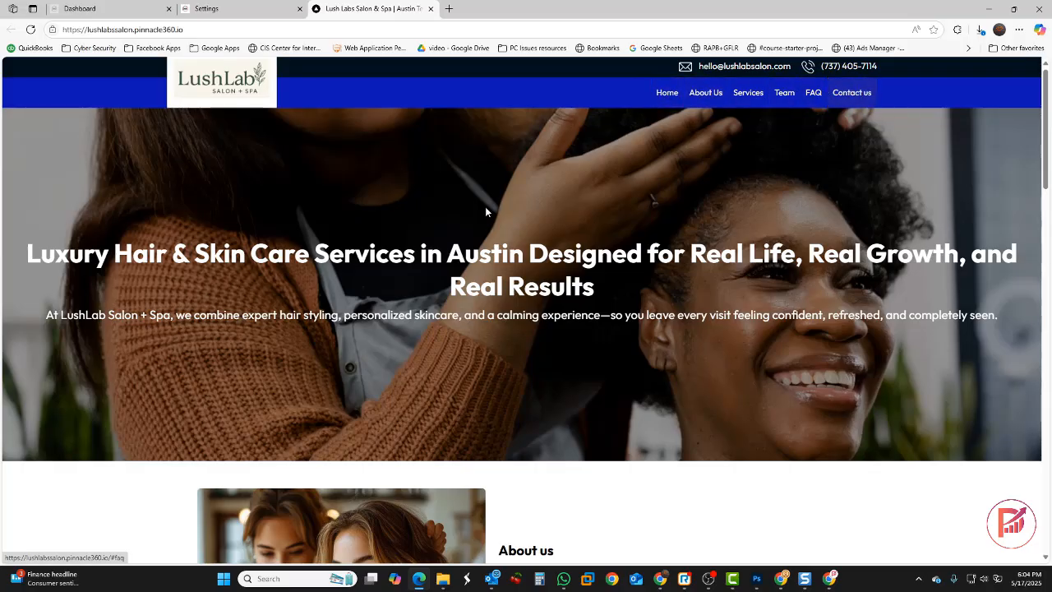
Browse the live site's Skin & Spa and Wellness Add-Ons service lists
scroll(436, 236, down, 3)
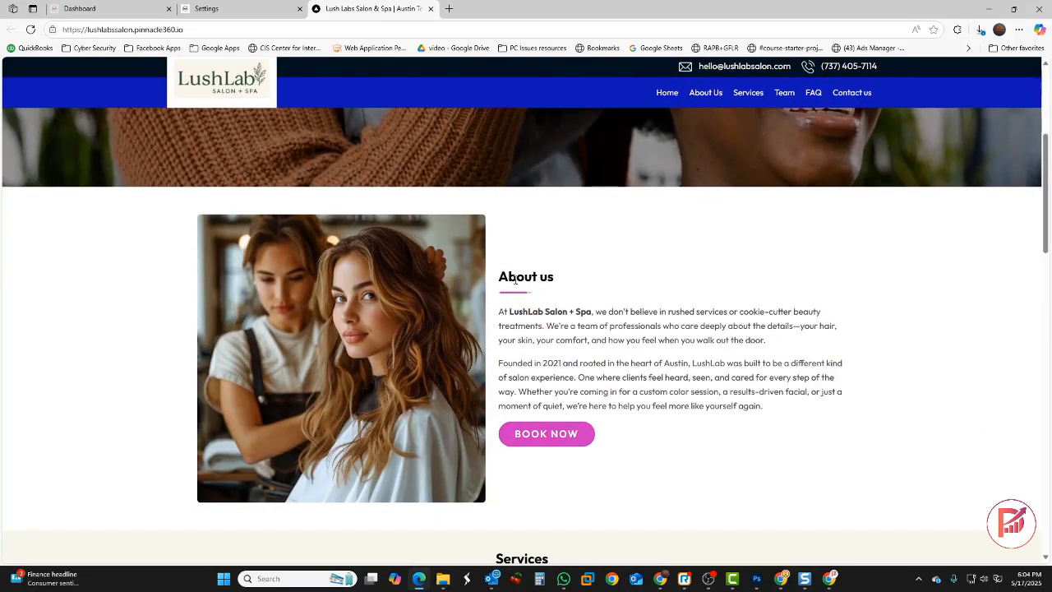
scroll(550, 279, down, 4)
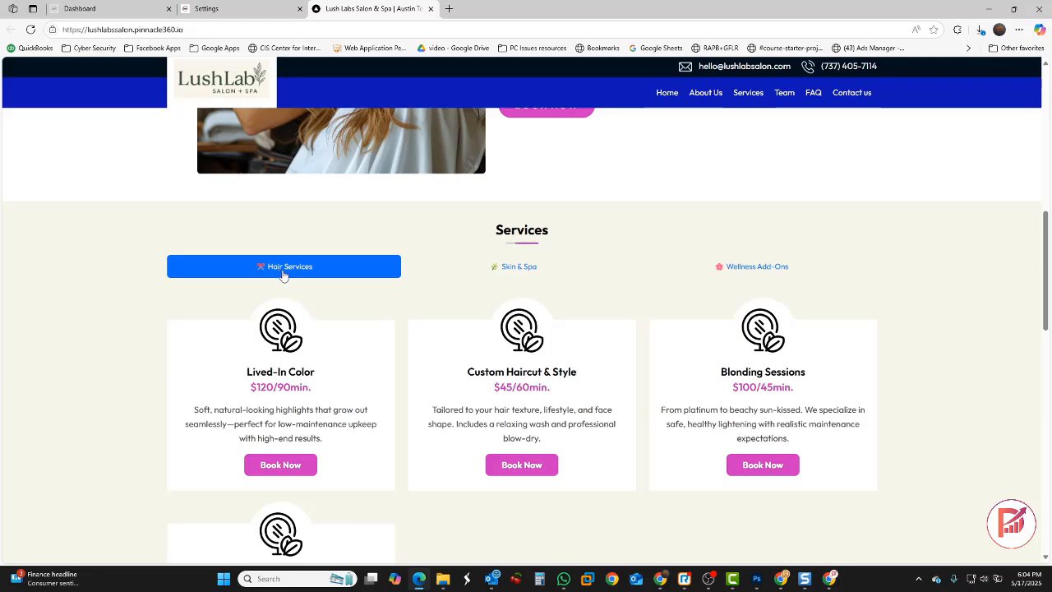
click(536, 273)
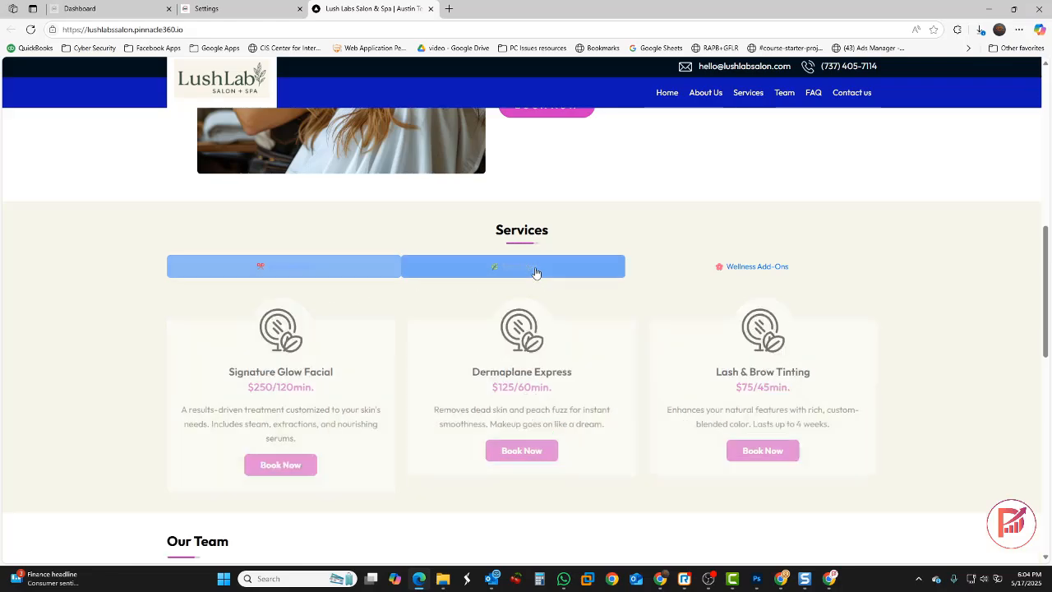
click(744, 271)
Expand and collapse the hair-frequency FAQ, then start booking via BOOK NOW
scroll(446, 283, down, 3)
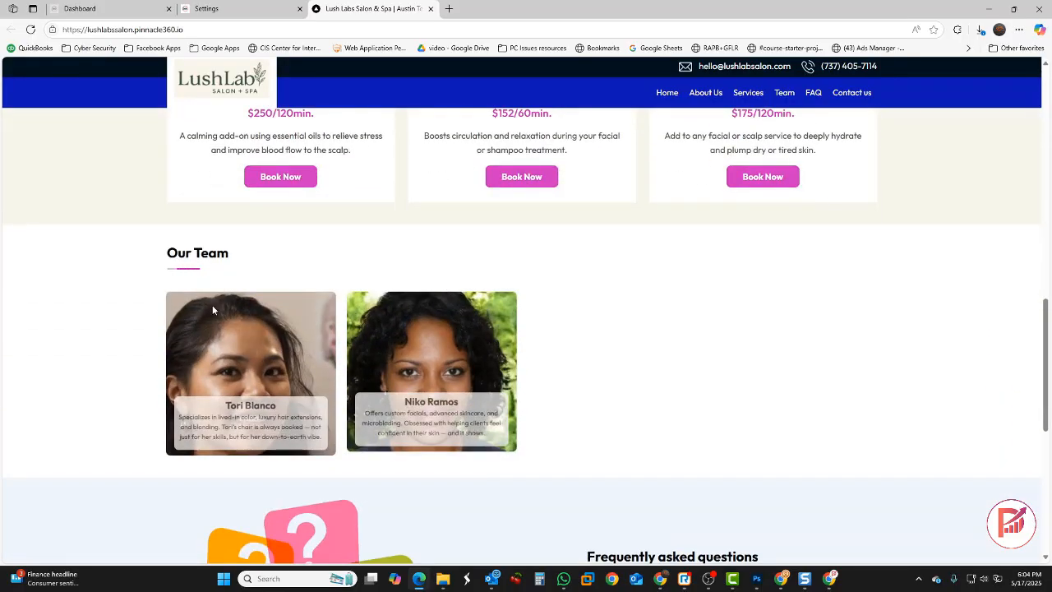
drag(233, 259, 169, 272)
scroll(418, 342, down, 2)
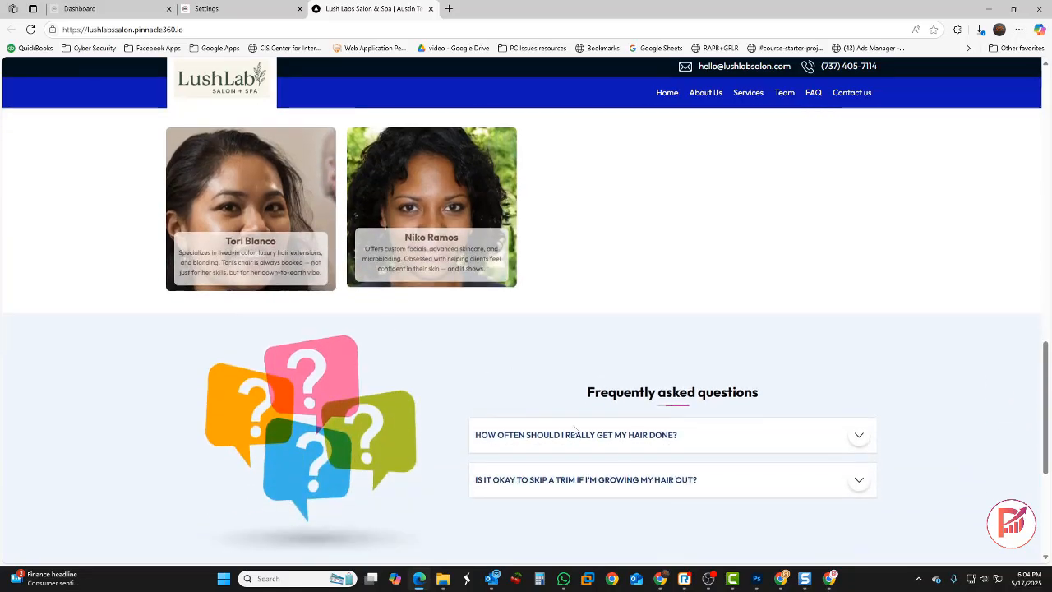
click(655, 434)
click(646, 406)
scroll(567, 362, up, 5)
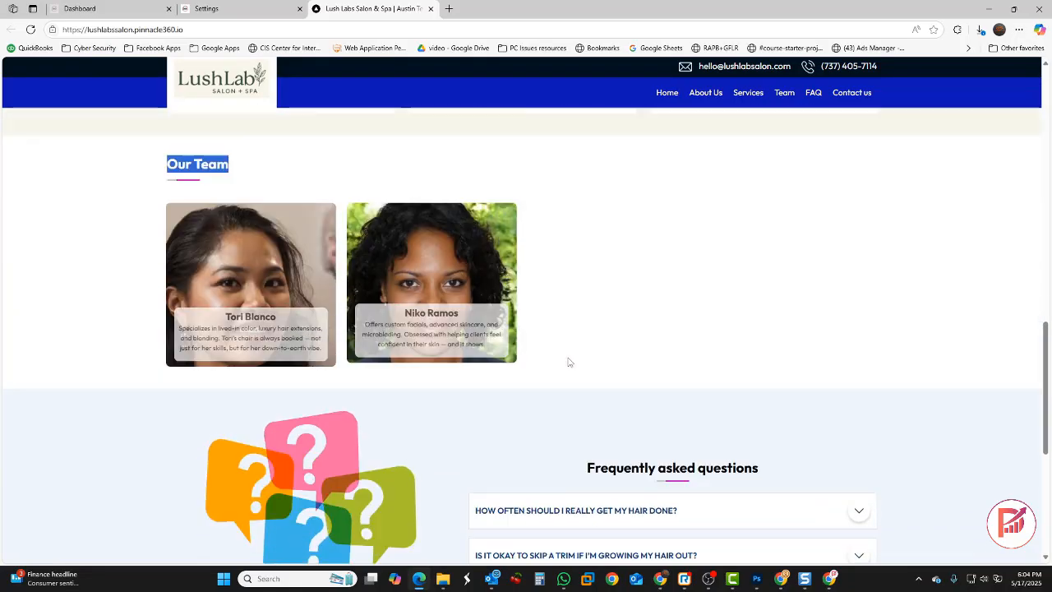
scroll(567, 361, up, 2)
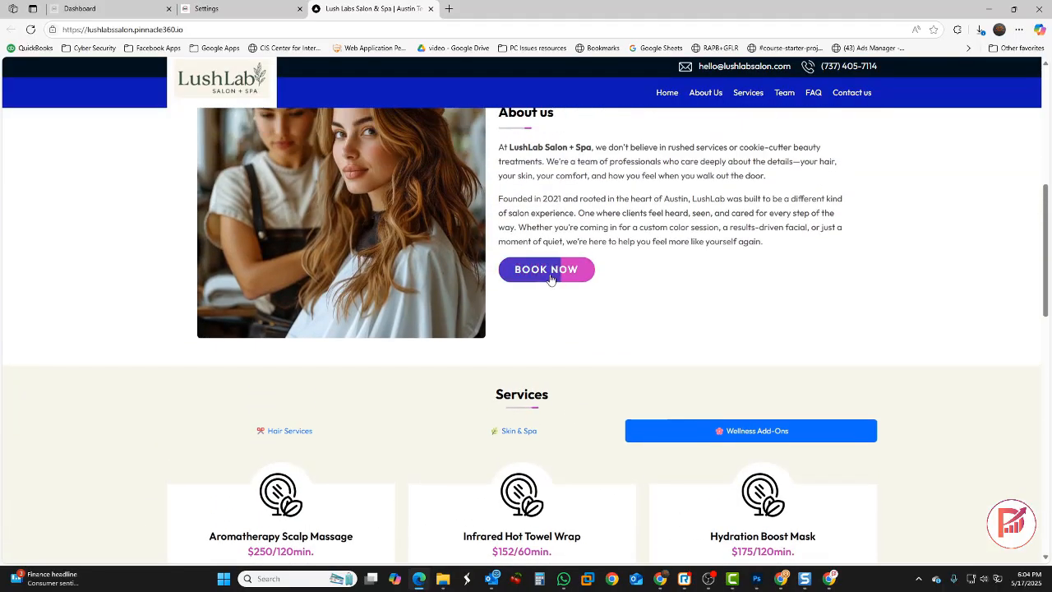
click(549, 273)
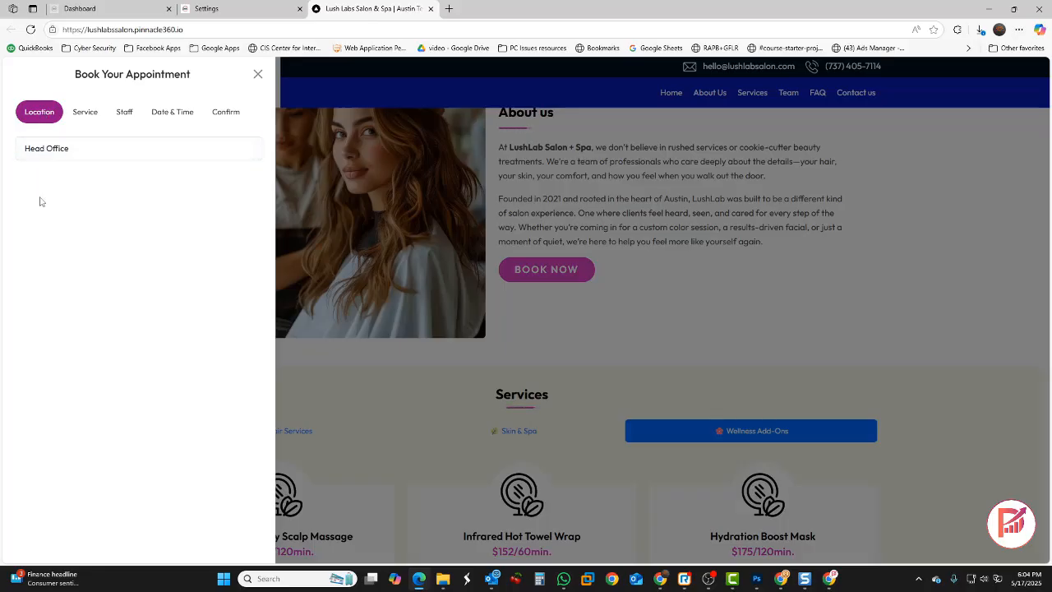
Book Lived-In Color at Head Office for Saturday 5/17/2025 at 12:00 PM, then add another service
click(52, 155)
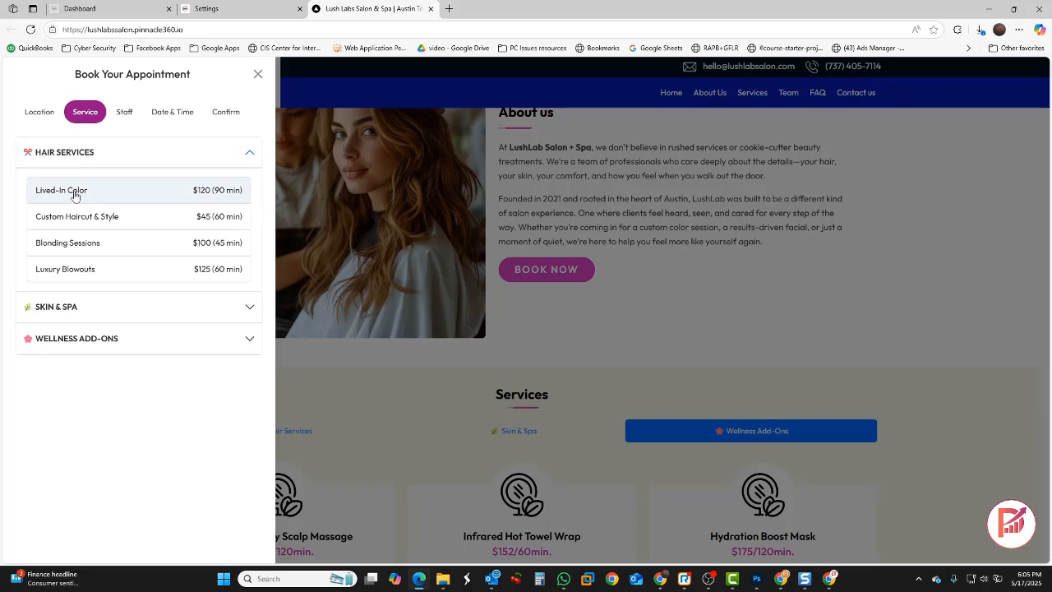
click(74, 195)
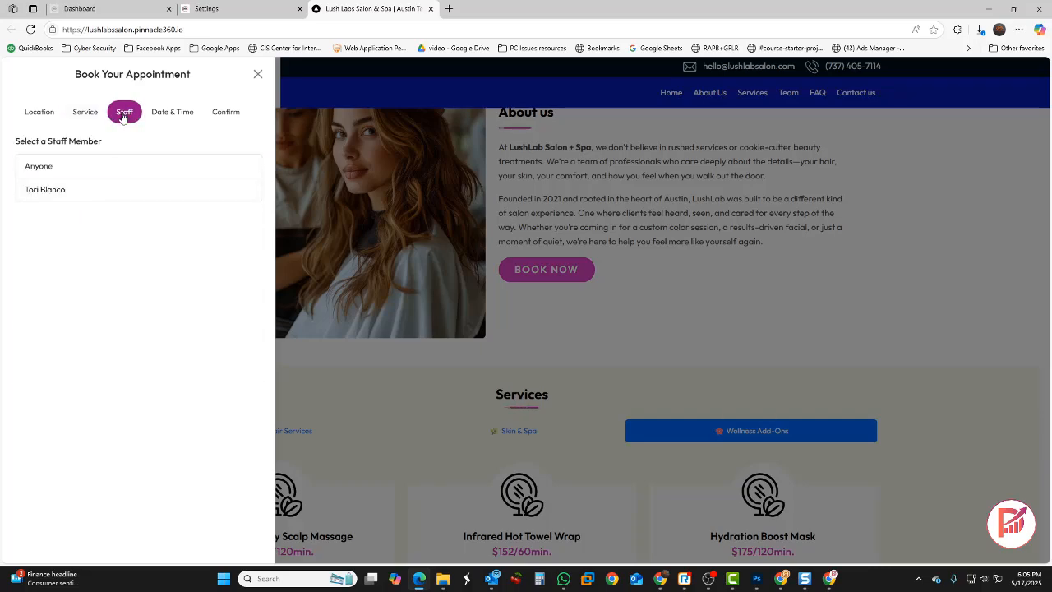
click(61, 194)
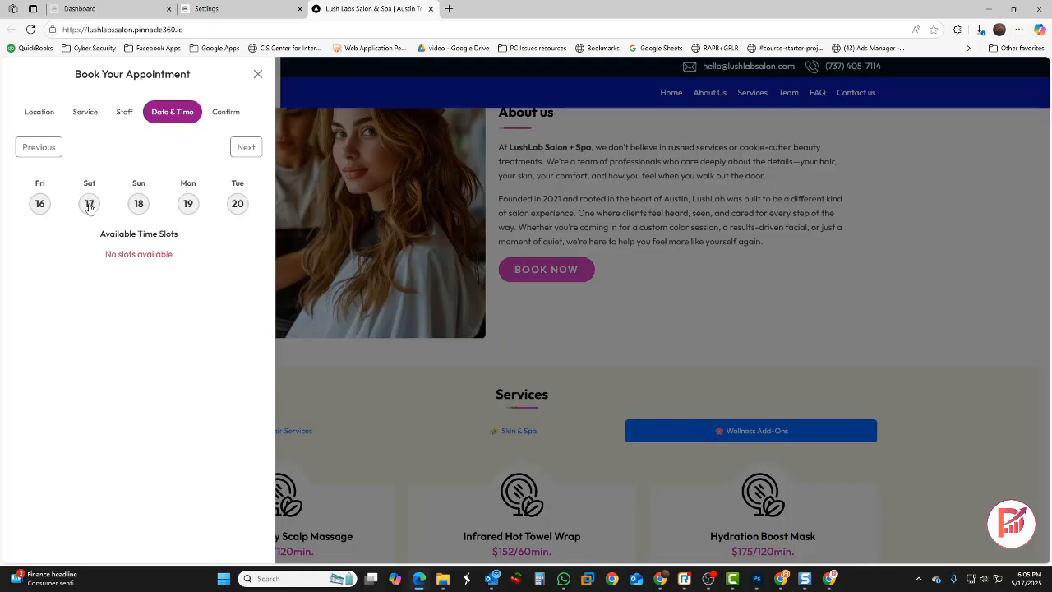
click(89, 205)
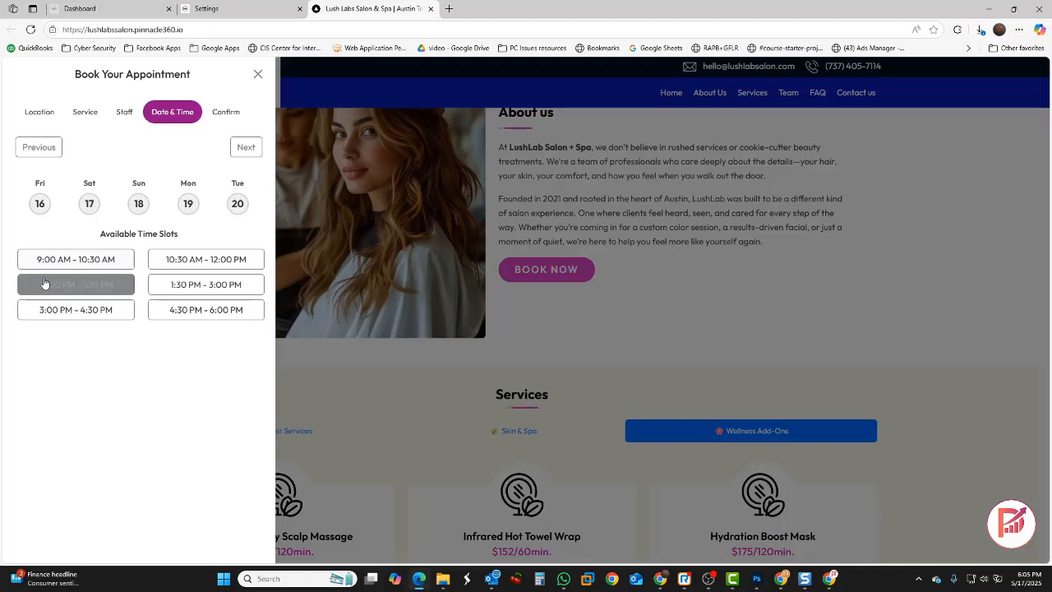
click(97, 285)
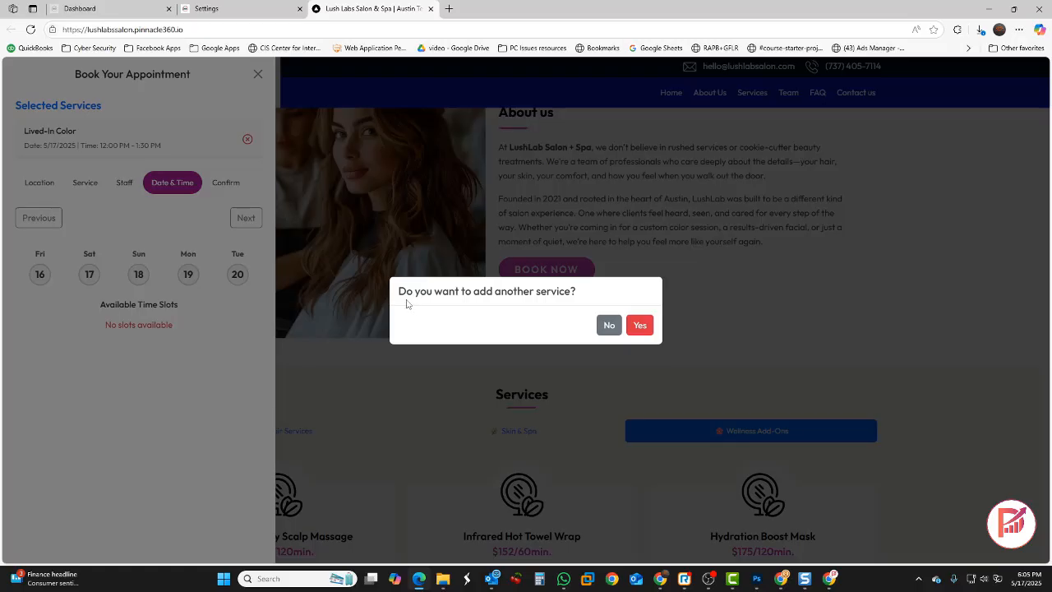
click(640, 325)
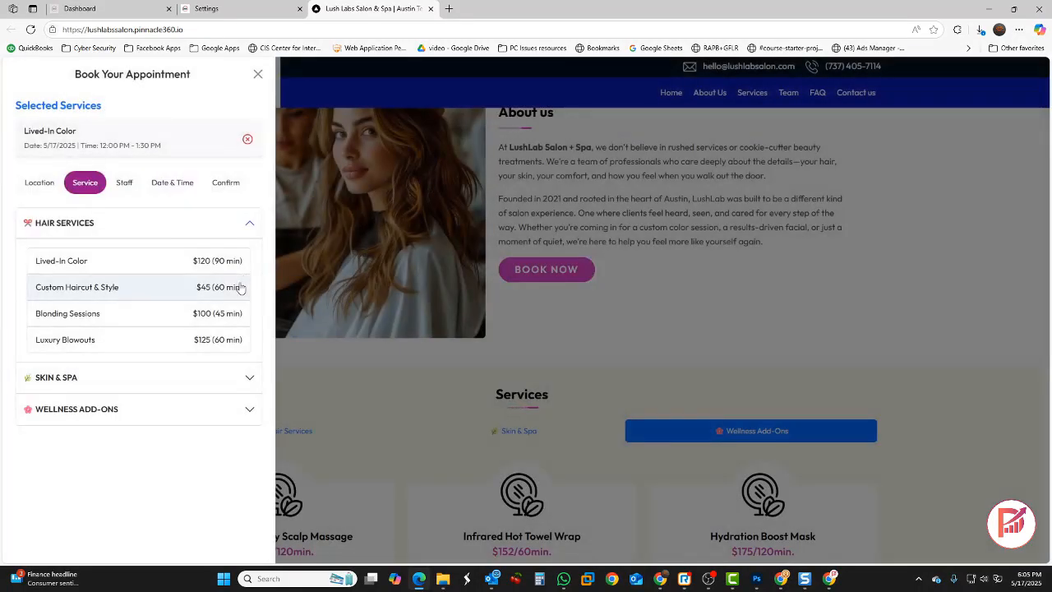
Book Dermaplane Express with any staff member on 5/17/2025 at 2:00–3:00 PM, declining further services
click(82, 382)
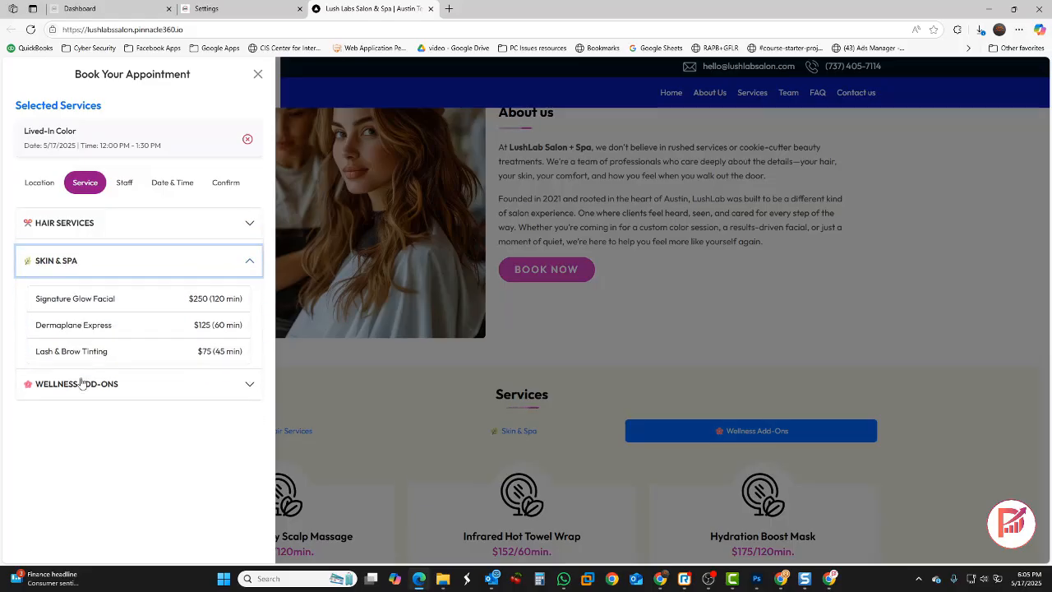
click(90, 325)
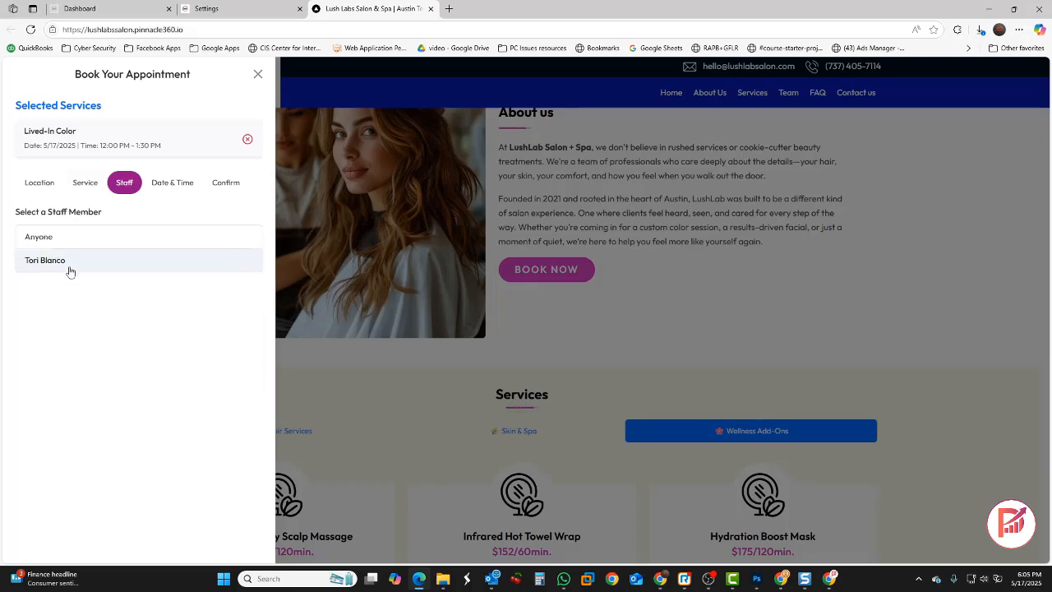
click(69, 240)
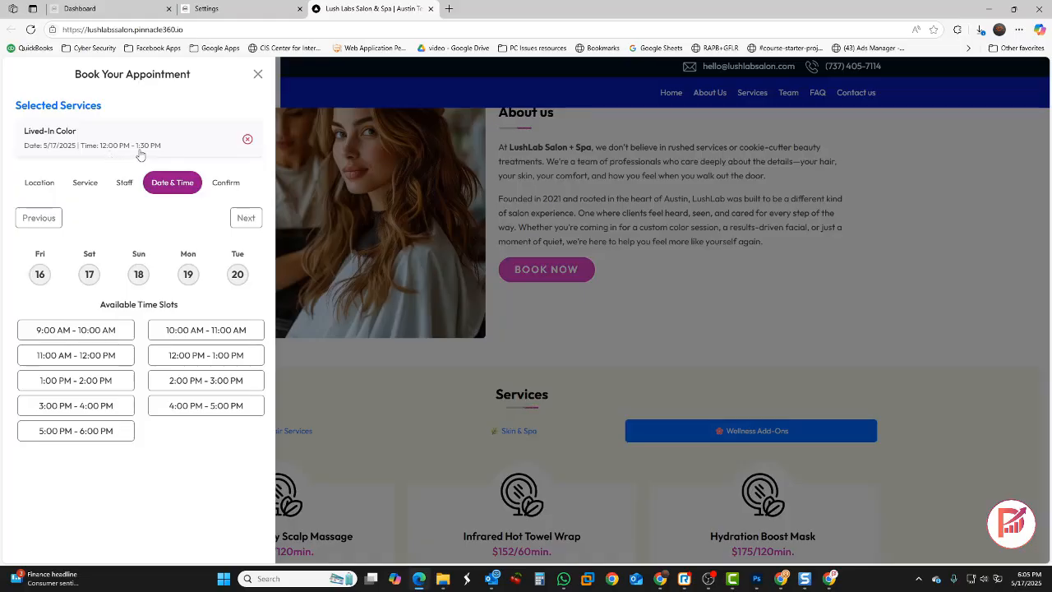
click(103, 360)
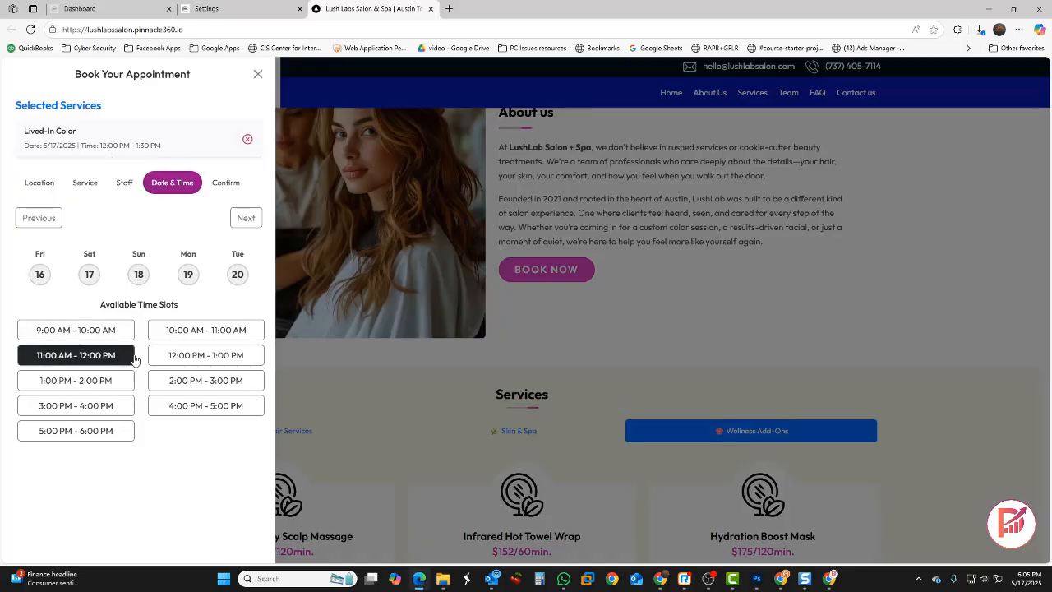
click(184, 359)
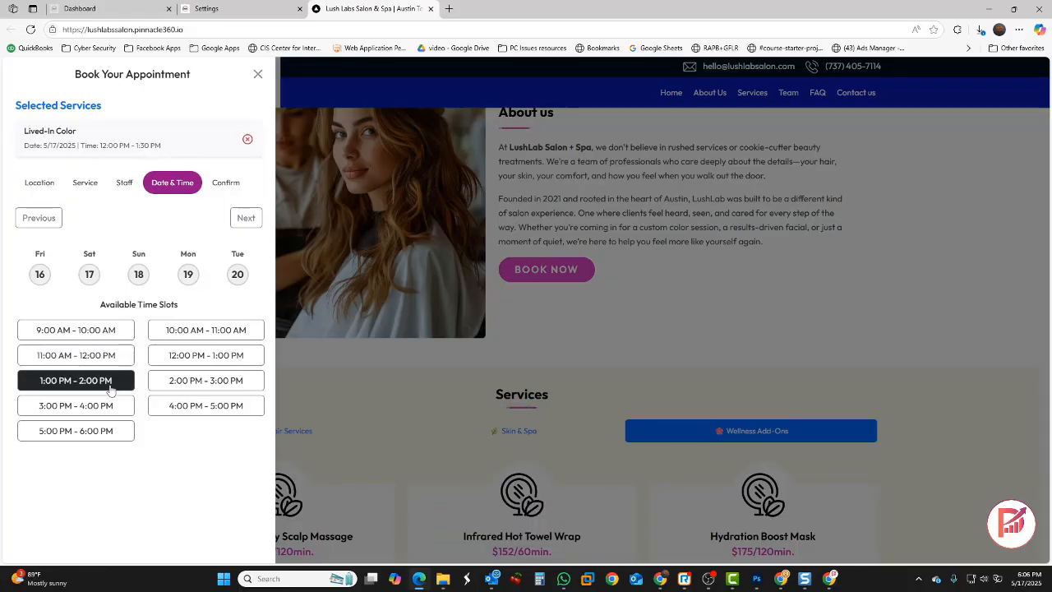
click(187, 383)
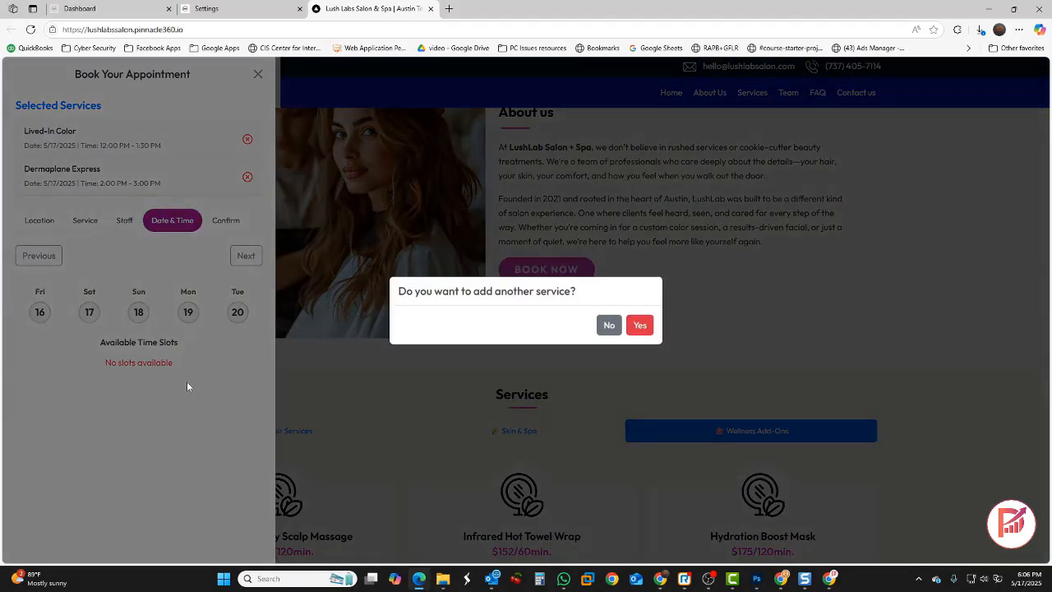
click(608, 325)
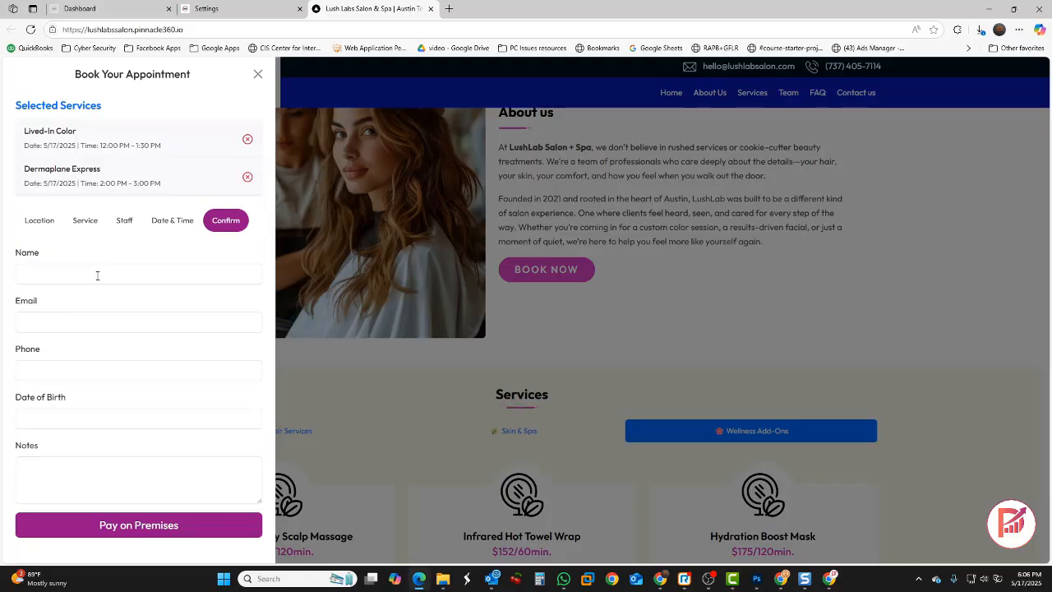
Enter the client's full name, e-mail and phone number, then confirm with Pay on Premises
click(66, 275)
click(66, 322)
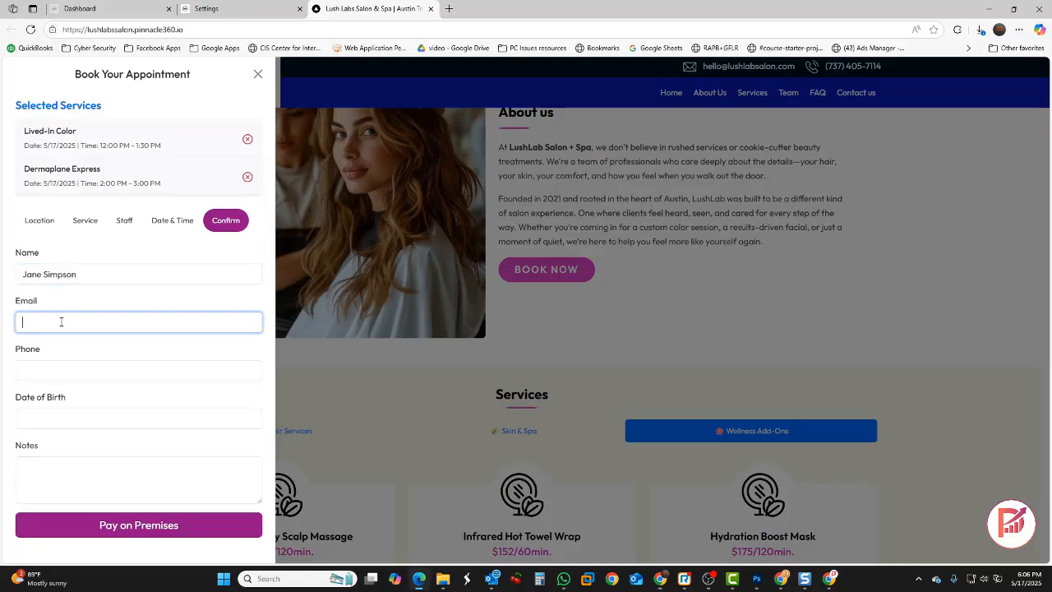
click(73, 369)
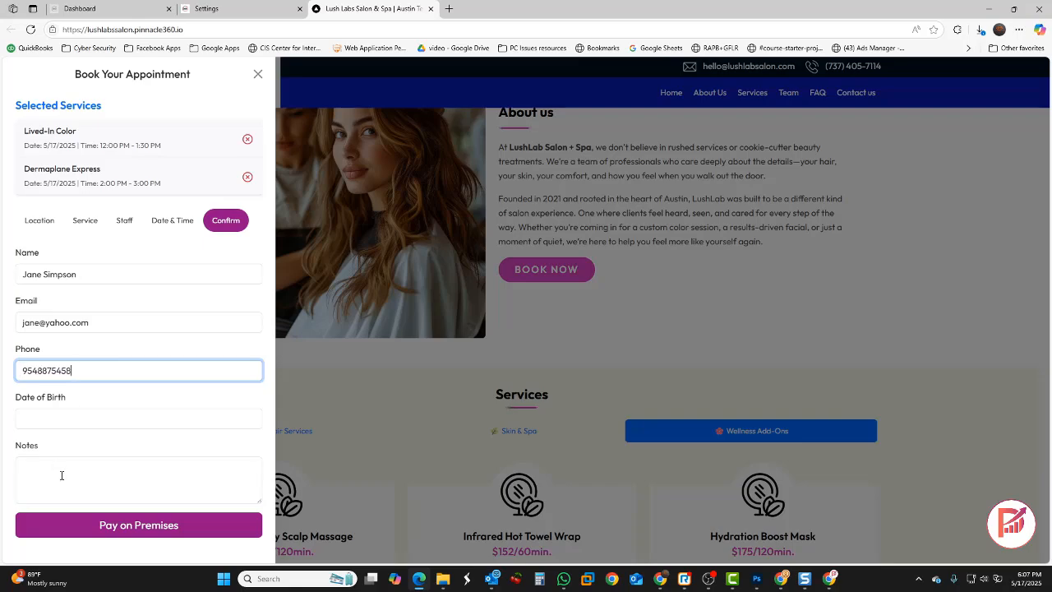
click(51, 483)
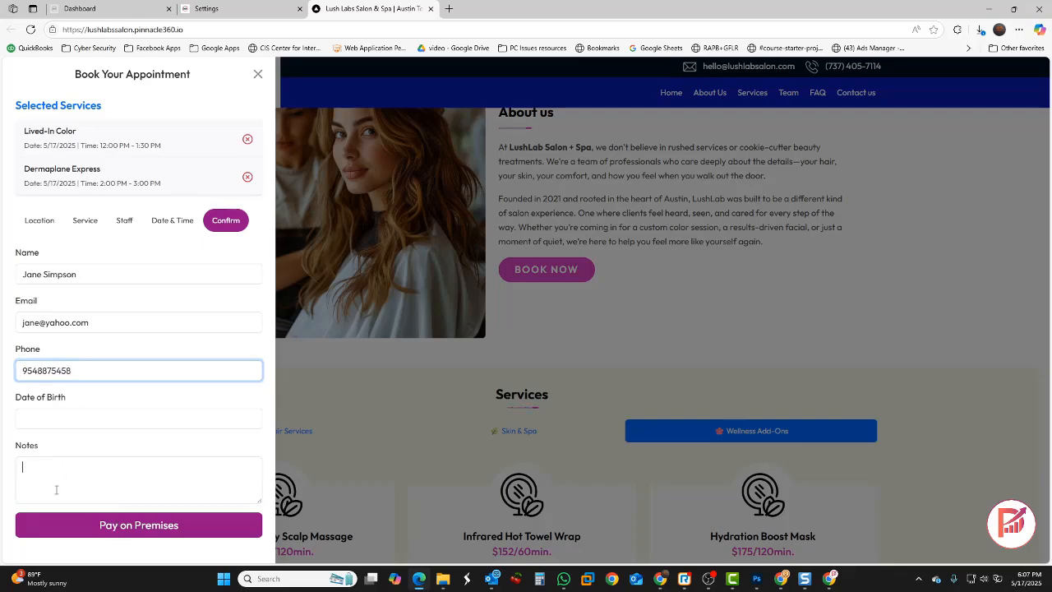
click(148, 534)
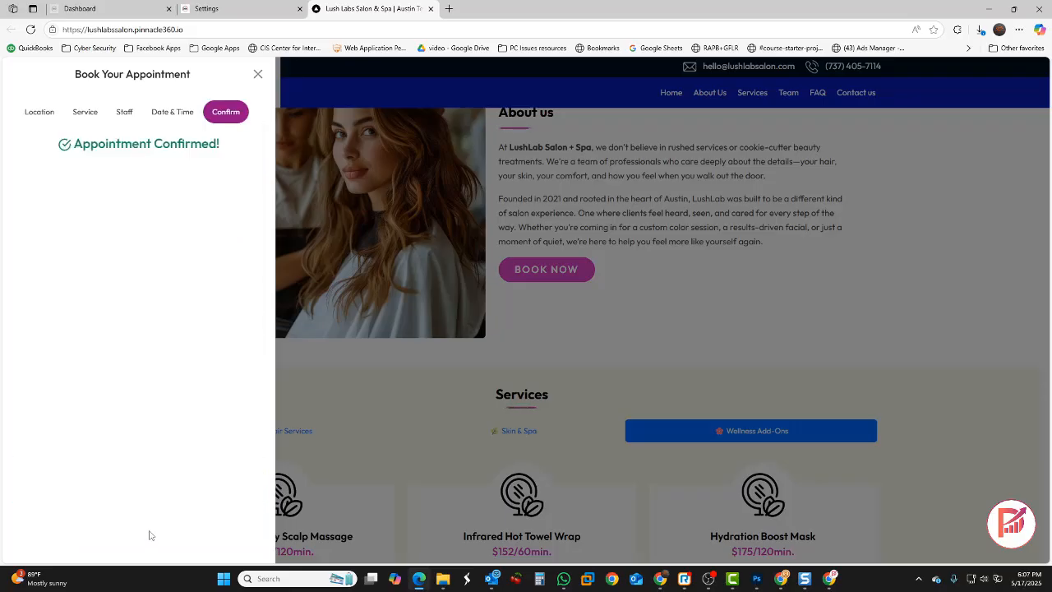